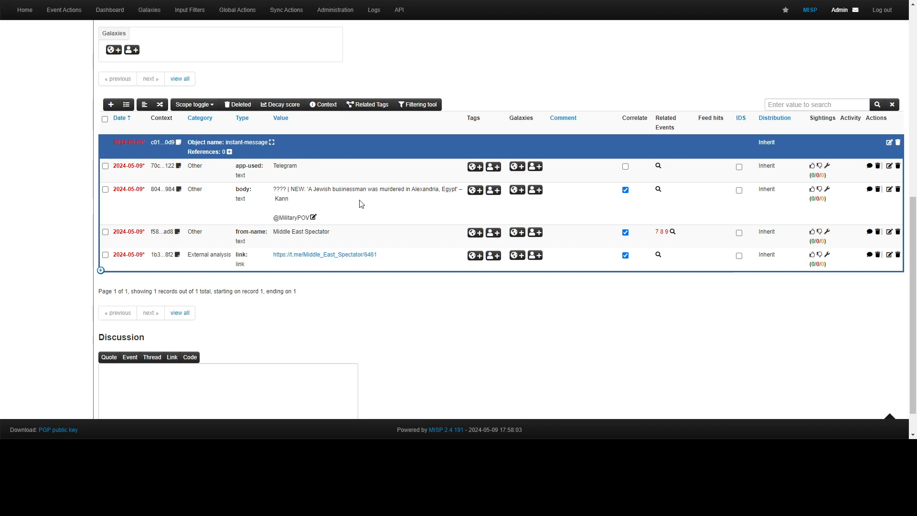
# - Examine the instant-message attributes and related events of the event "A Jewish Business Man is killed in Alexandria"
pyautogui.scroll(1, 361, 204)
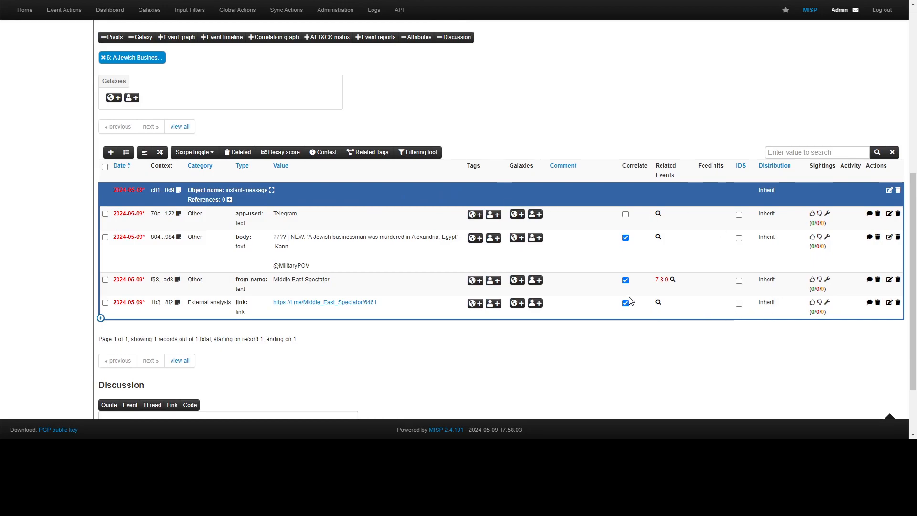
pyautogui.scroll(7, 401, 258)
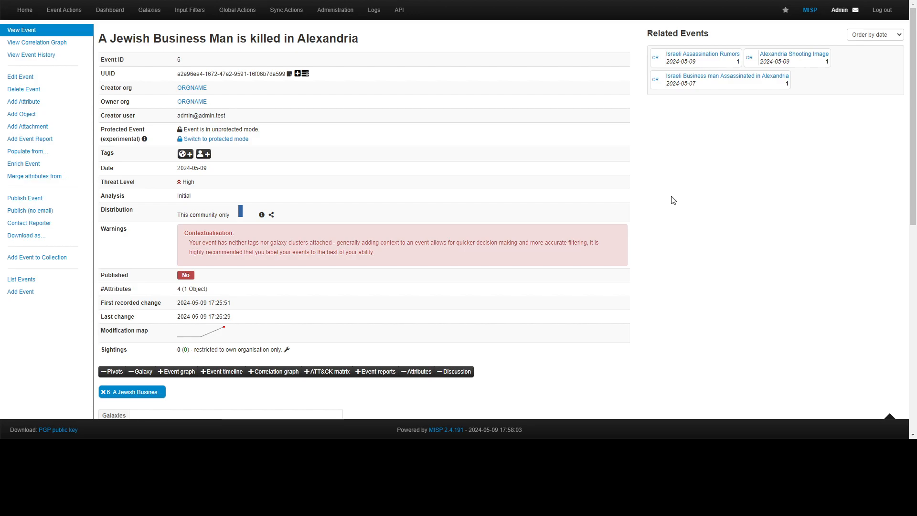
pyautogui.scroll(-8, 530, 201)
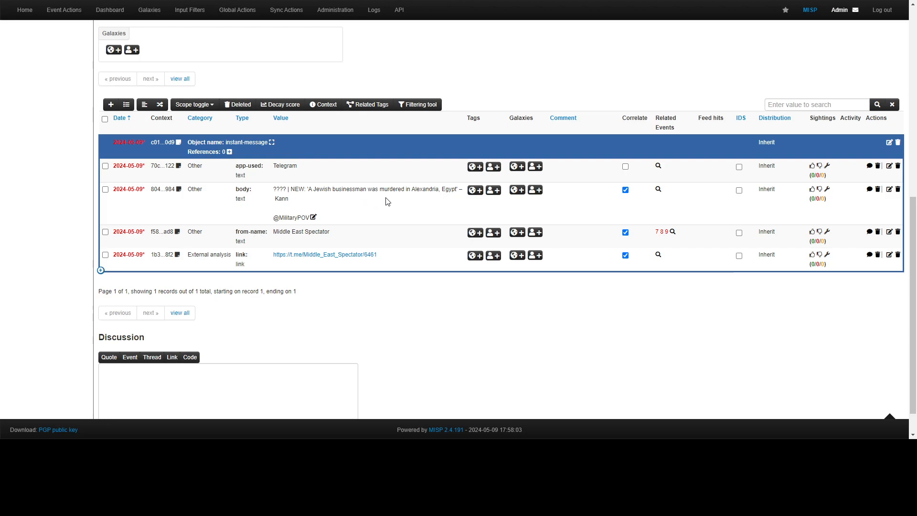
pyautogui.scroll(8, 394, 204)
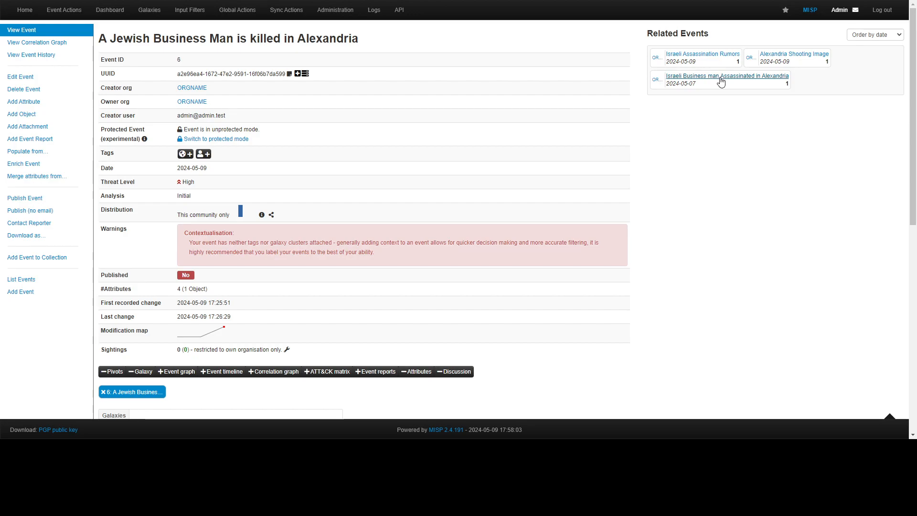
# - Open the related event "Israeli Assassination Rumors" and review its instant-message attributes
pyautogui.click(702, 54)
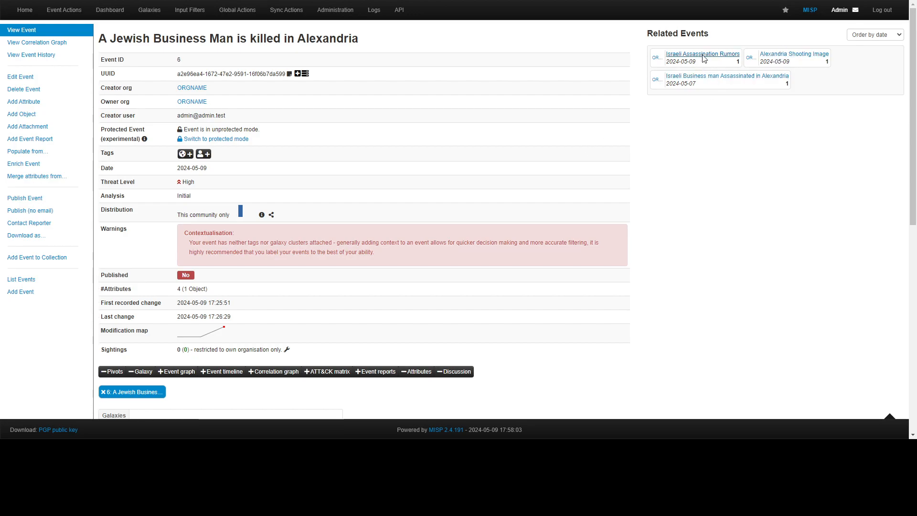
pyautogui.scroll(-7, 387, 222)
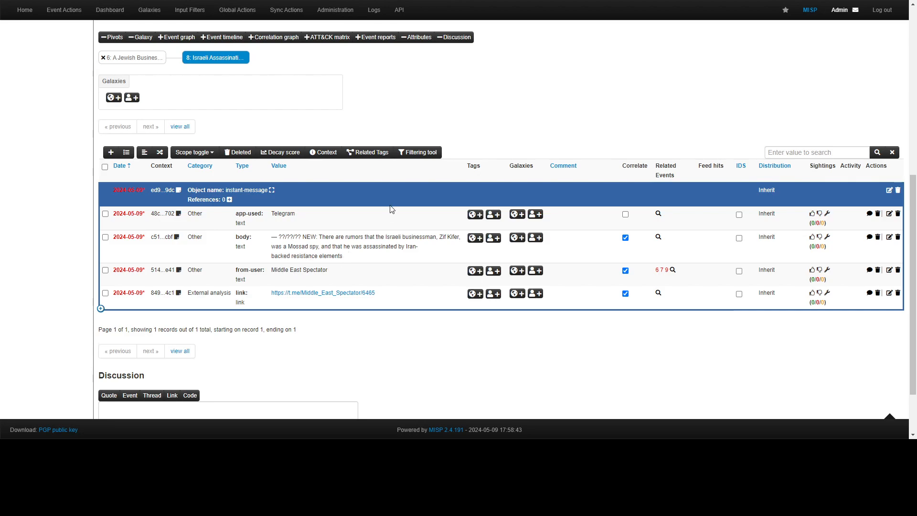
pyautogui.scroll(7, 392, 210)
# - Open the related event "Alexandria Shooting Image" and review its attachment, message attributes and related events
pyautogui.click(843, 57)
pyautogui.scroll(-8, 318, 242)
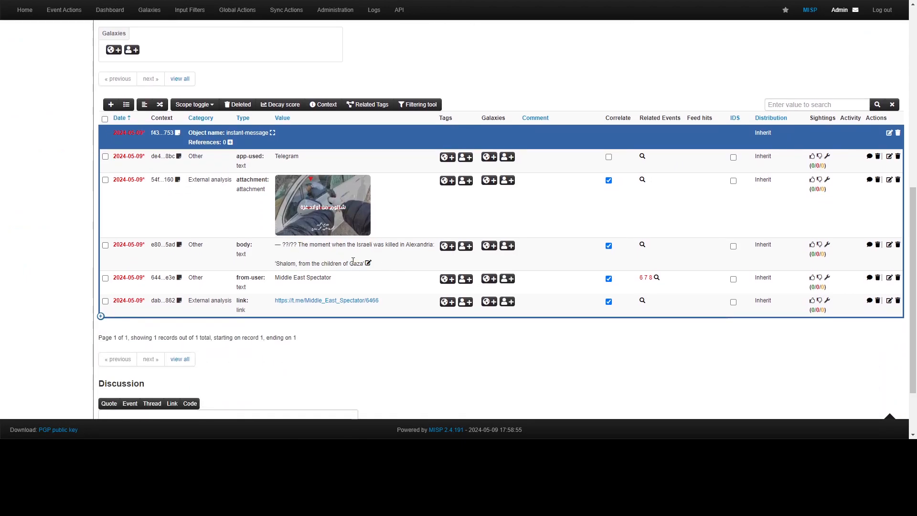
pyautogui.scroll(1, 401, 215)
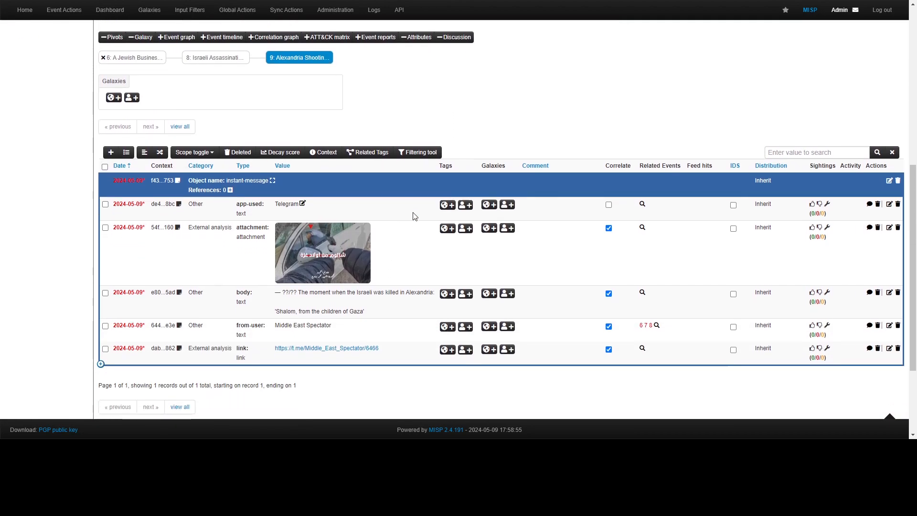
pyautogui.scroll(7, 554, 169)
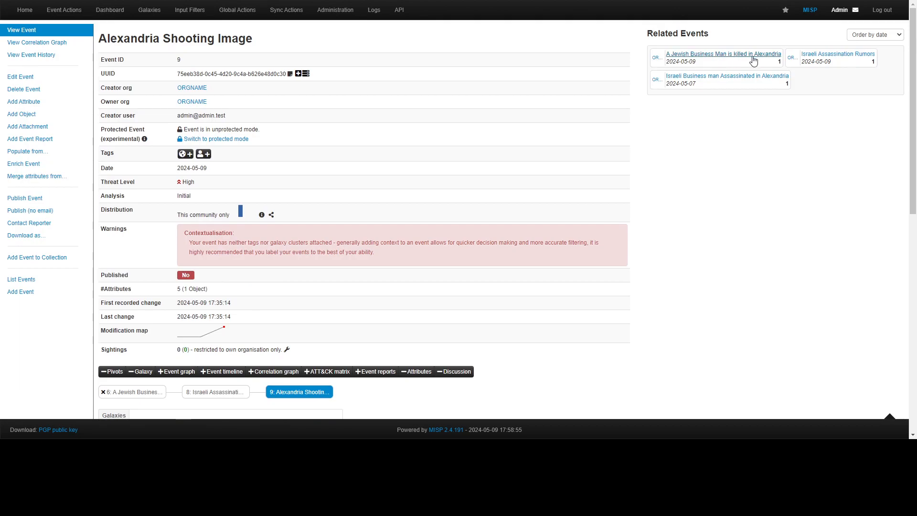
pyautogui.scroll(-6, 547, 182)
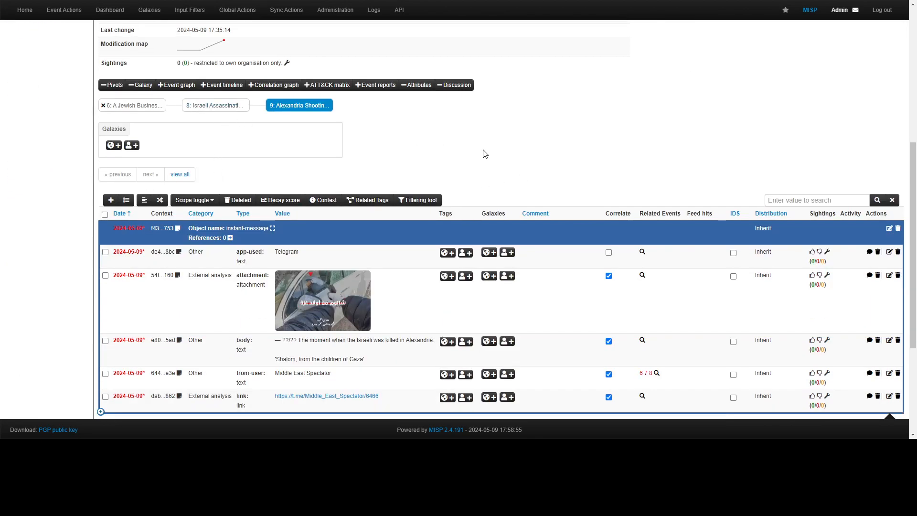
pyautogui.scroll(6, 530, 158)
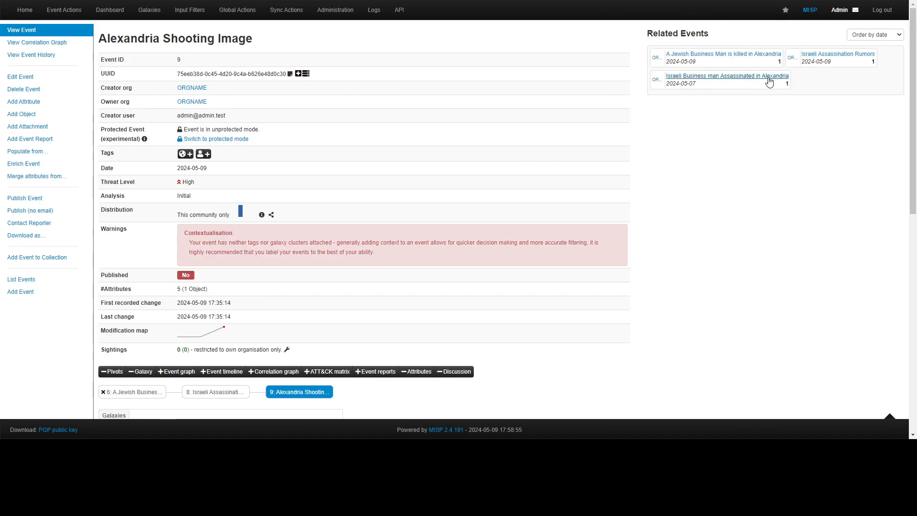
# - Open the related event "Israeli Business man Assassinated in Alexandria" and review its details and instant-message attributes
pyautogui.click(769, 81)
pyautogui.scroll(-7, 547, 268)
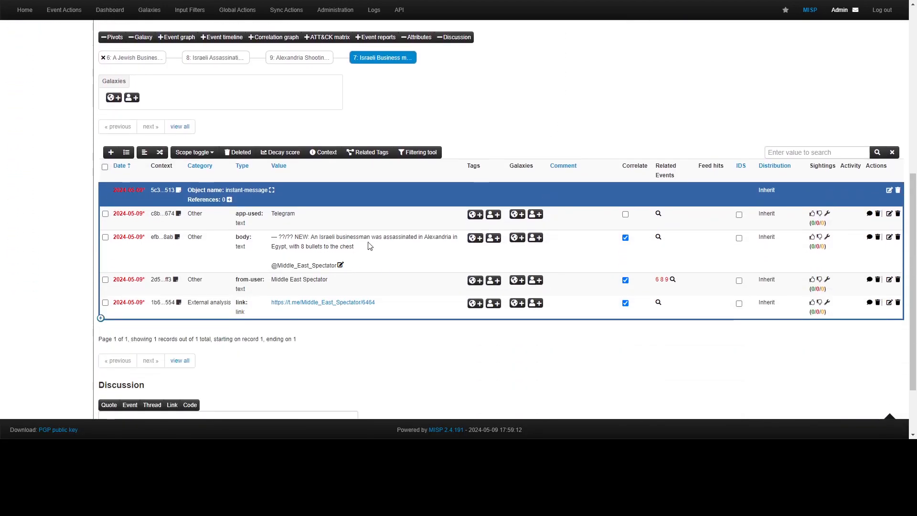
pyautogui.scroll(4, 436, 292)
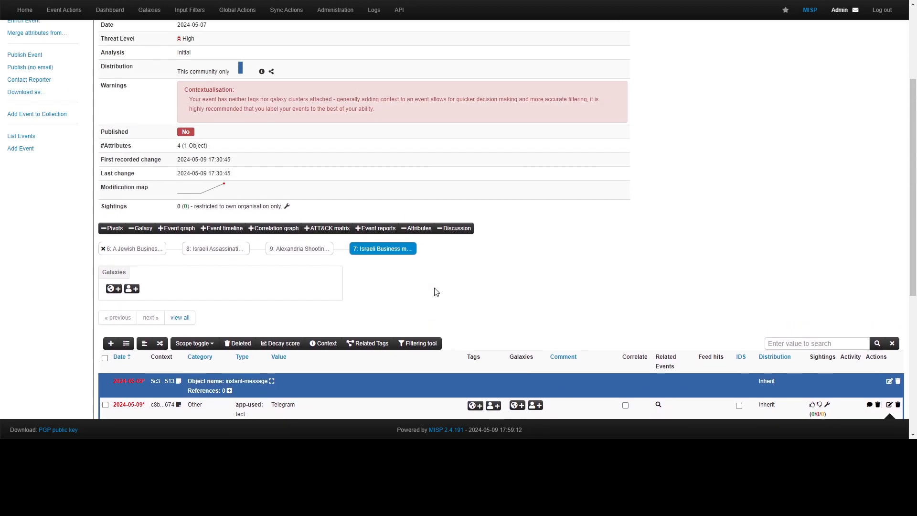
pyautogui.scroll(-4, 534, 279)
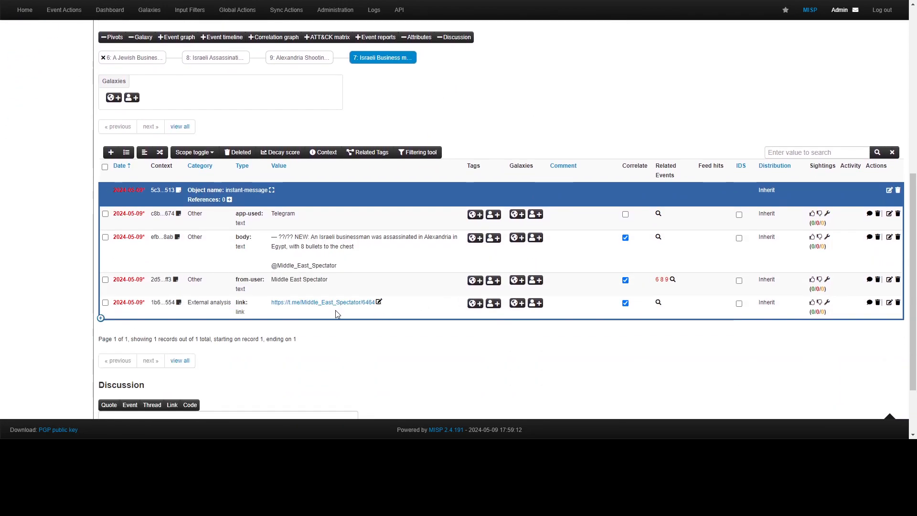
pyautogui.scroll(-1, 335, 311)
pyautogui.scroll(7, 334, 311)
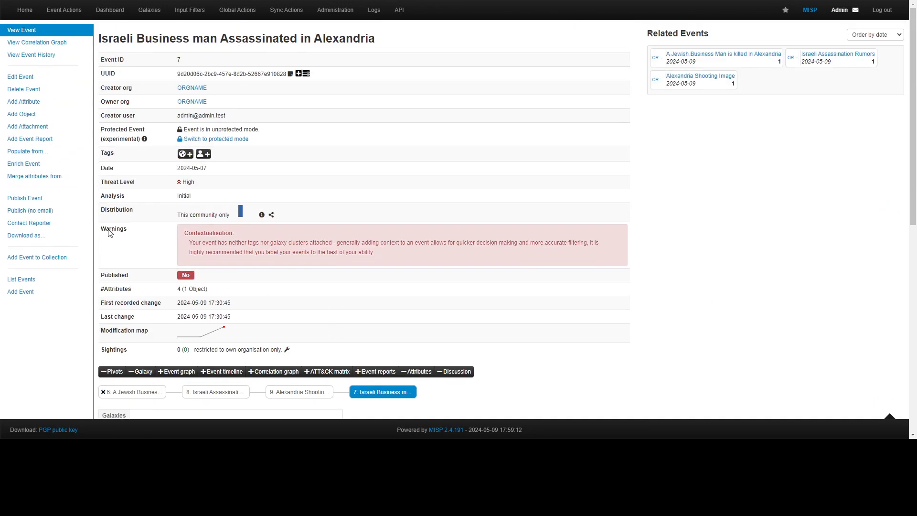
pyautogui.scroll(-6, 330, 226)
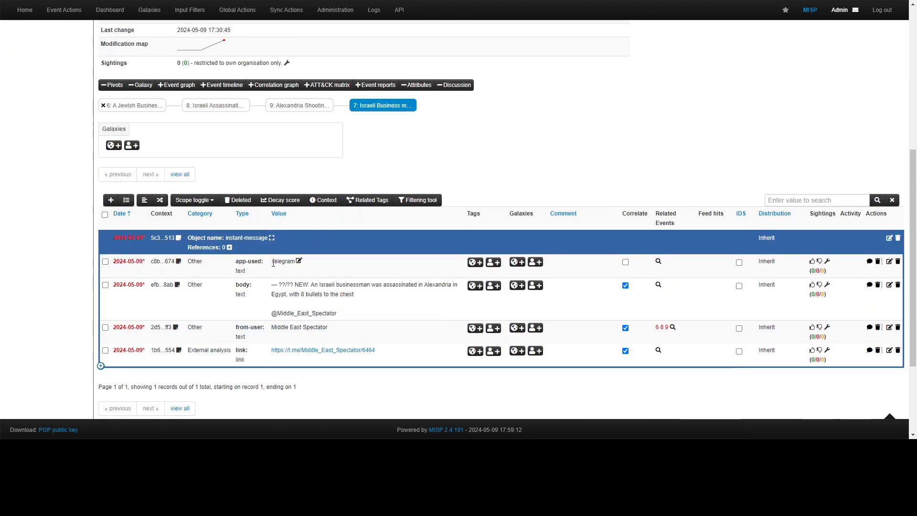
pyautogui.scroll(6, 271, 266)
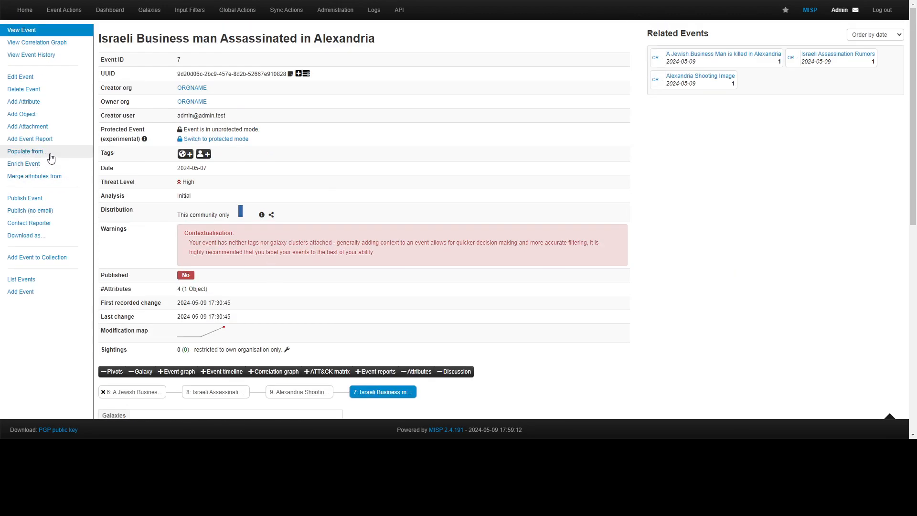
# - Merge all attributes and objects from event 6 into event 7, accepting the proposed merge results
pyautogui.click(62, 185)
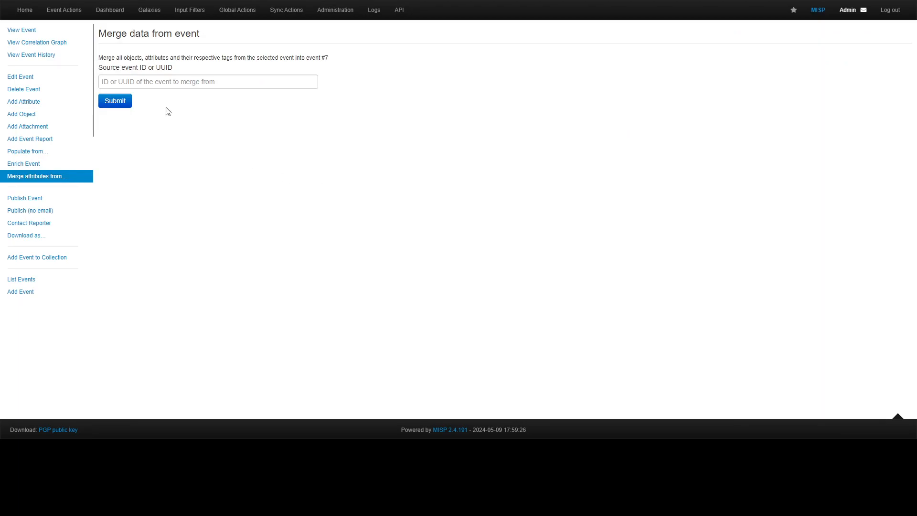
pyautogui.write('6')
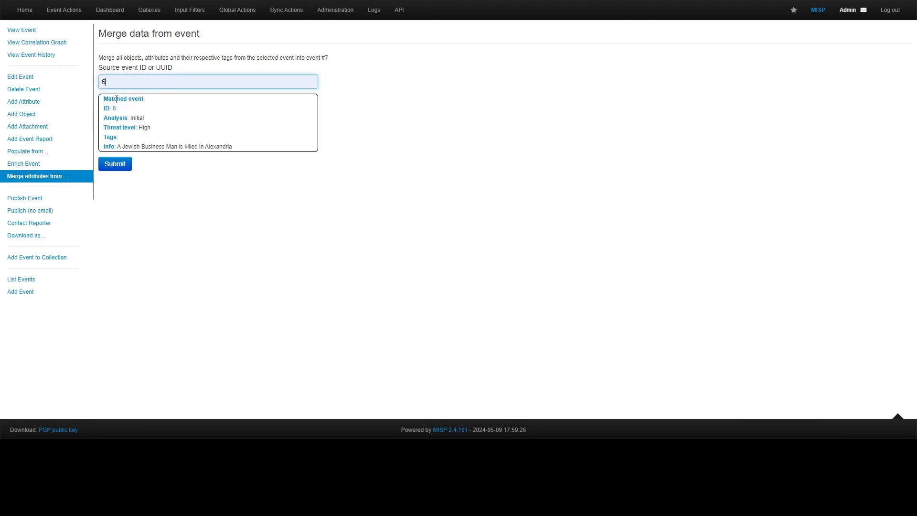
pyautogui.click(119, 169)
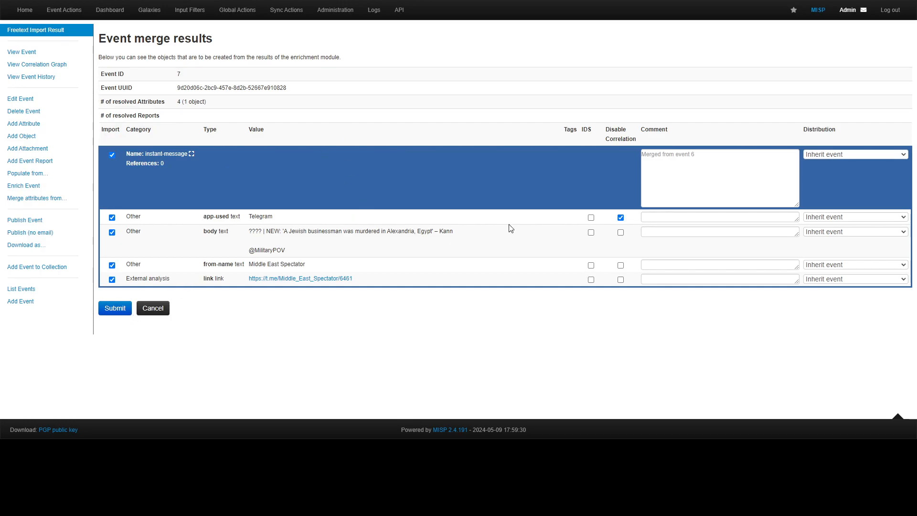
pyautogui.click(112, 313)
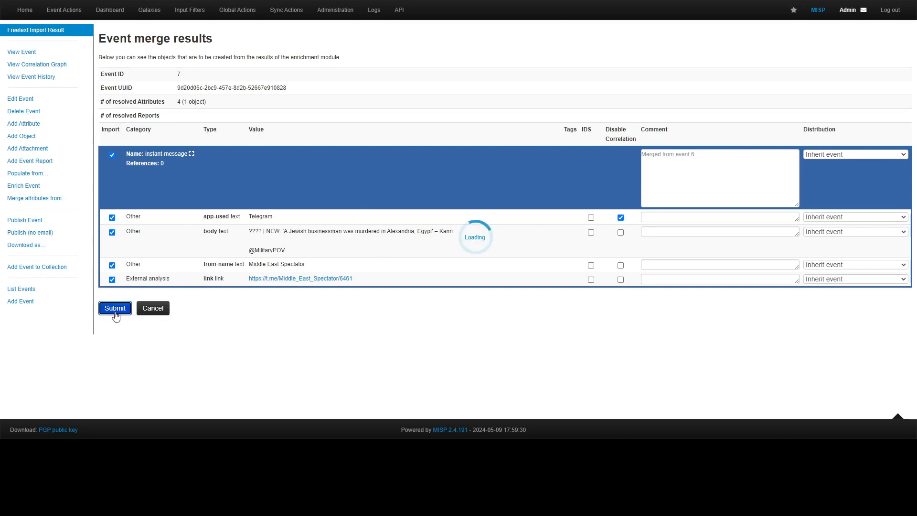
# - Reload event 7 and check the object merged from event 6 alongside the original instant-message object
pyautogui.scroll(-10, 389, 160)
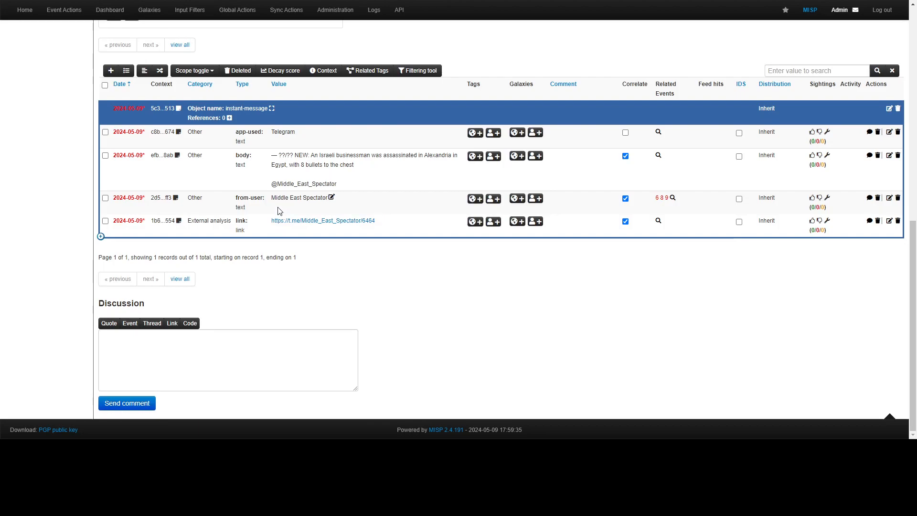
pyautogui.press('F5')
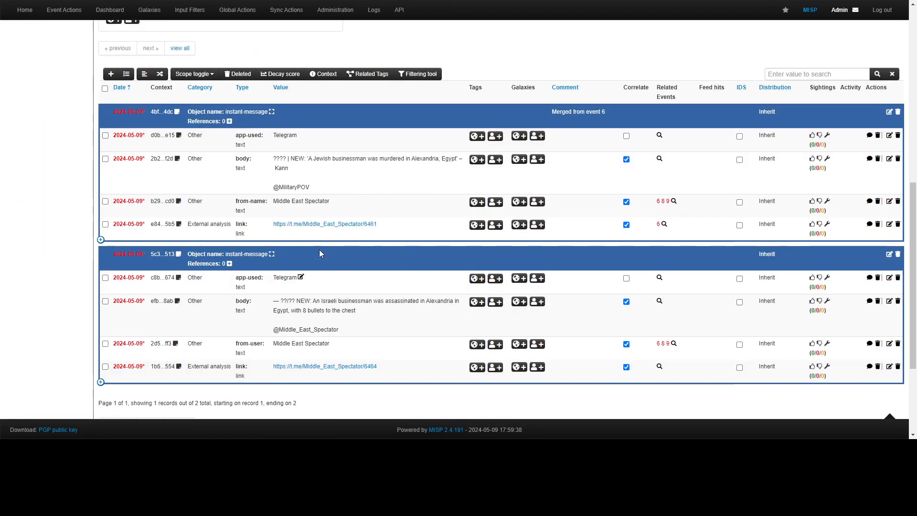
pyautogui.scroll(5, 358, 277)
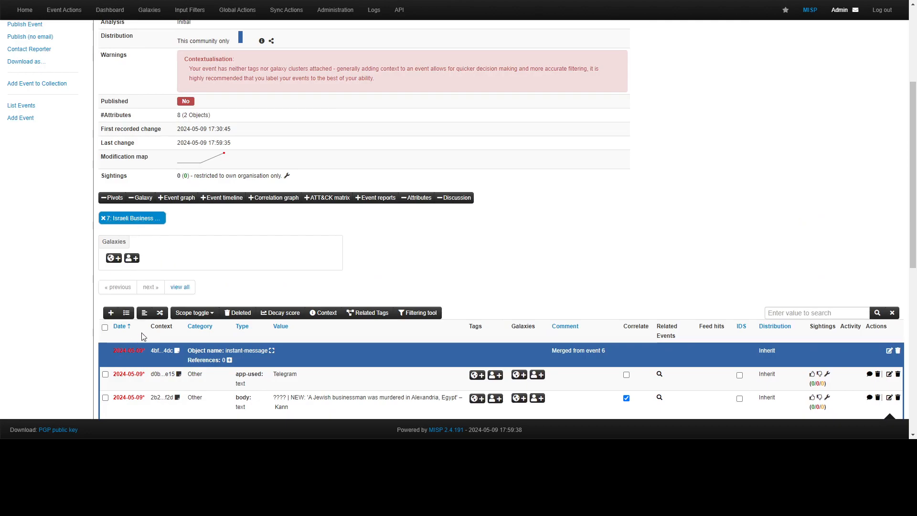
pyautogui.scroll(4, 240, 207)
pyautogui.scroll(-7, 240, 206)
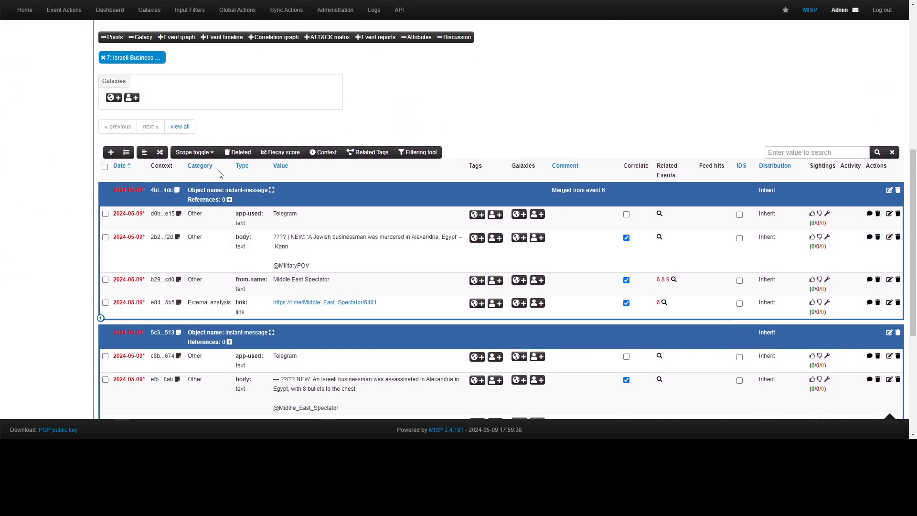
pyautogui.scroll(7, 262, 276)
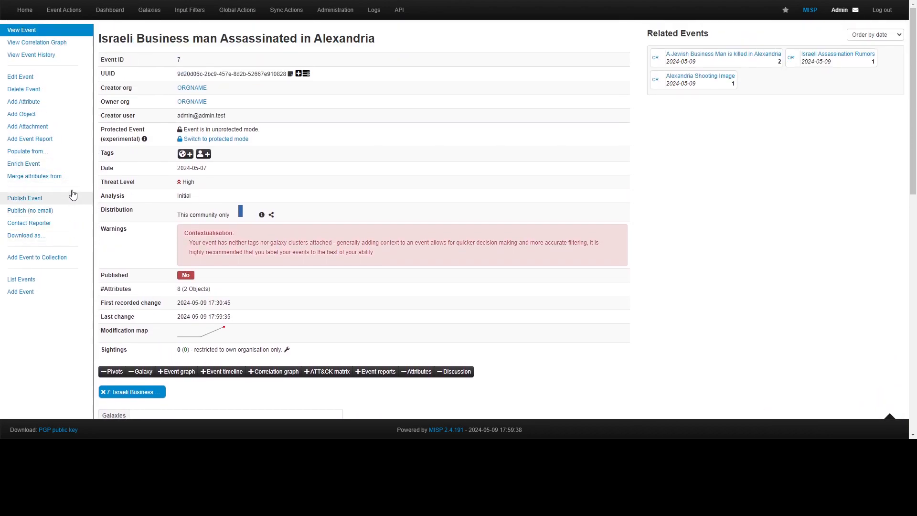
# - Merge the data of event 8, "Israeli Assassination Rumors", into event 7 and accept the merge results
pyautogui.click(54, 175)
pyautogui.click(165, 85)
pyautogui.write('8')
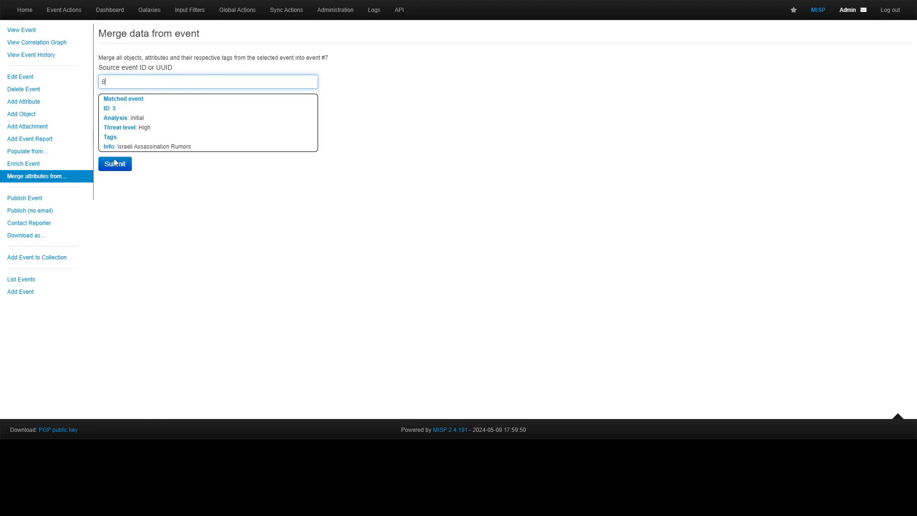
pyautogui.click(115, 163)
pyautogui.click(116, 299)
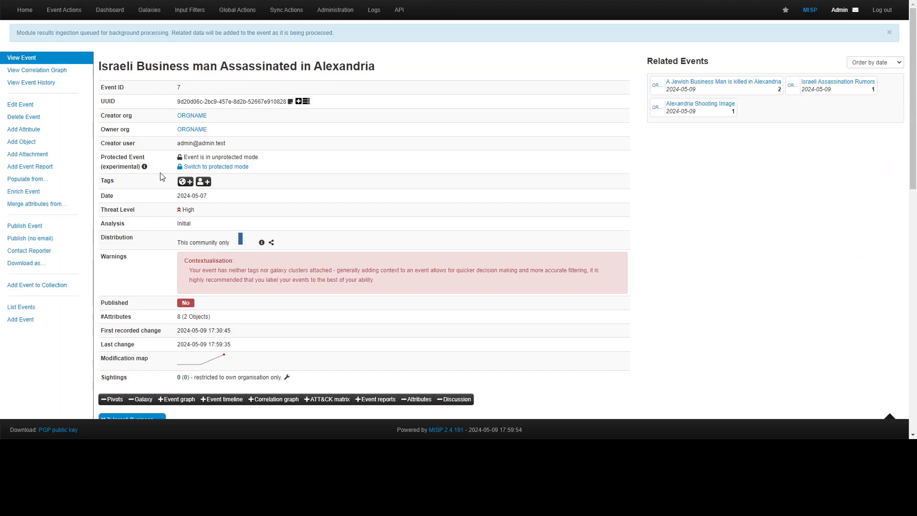
# - Merge the data of event 9, "Alexandria Shooting Image", into event 7 and accept the merge results
pyautogui.click(55, 205)
pyautogui.click(163, 85)
pyautogui.write('9')
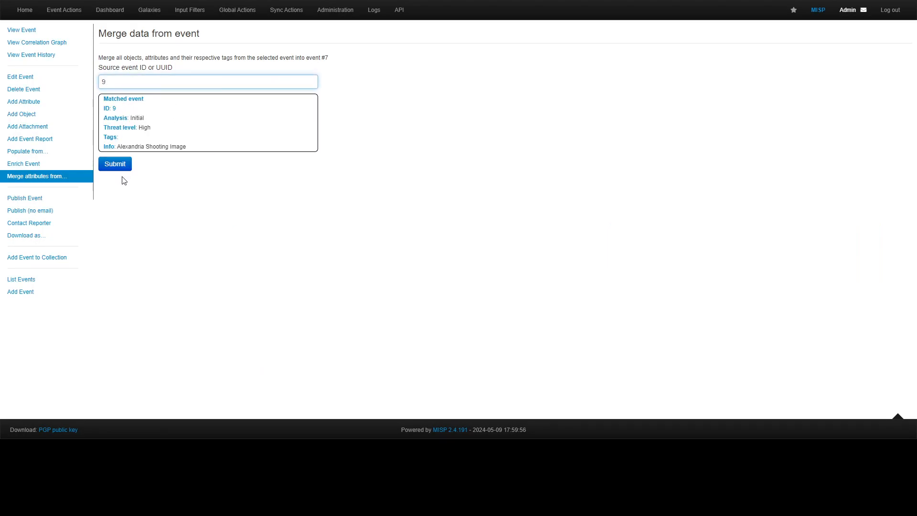
pyautogui.click(116, 164)
pyautogui.click(121, 327)
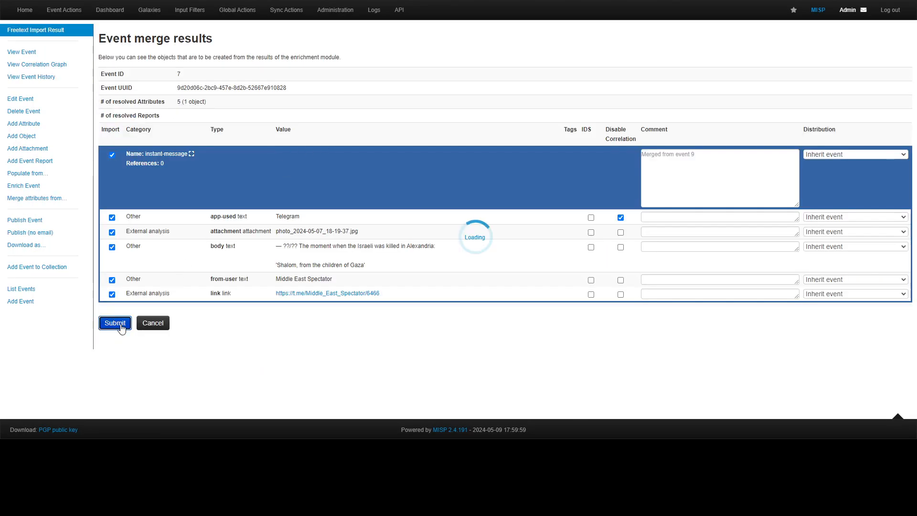
# - Reload event 7 and review all the instant-message objects merged from events 6, 8 and 9
pyautogui.scroll(-5, 384, 180)
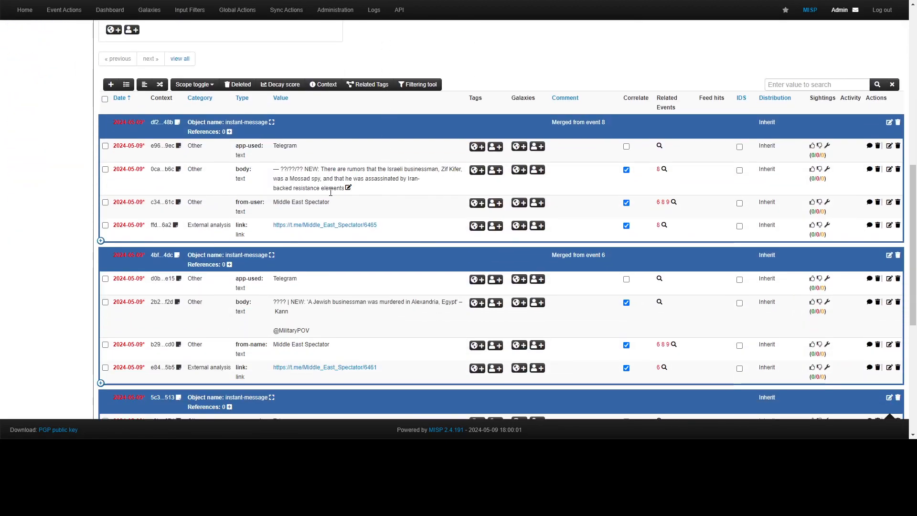
pyautogui.scroll(-2, 333, 196)
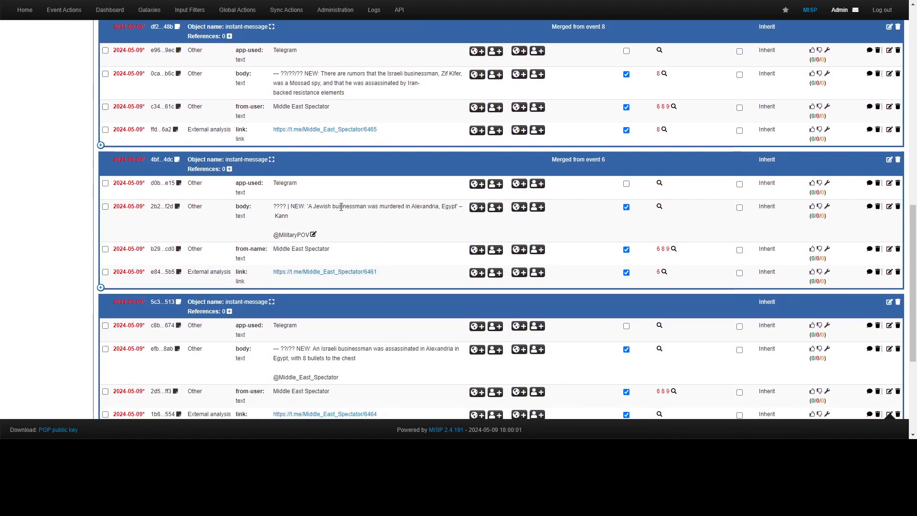
pyautogui.scroll(-2, 402, 225)
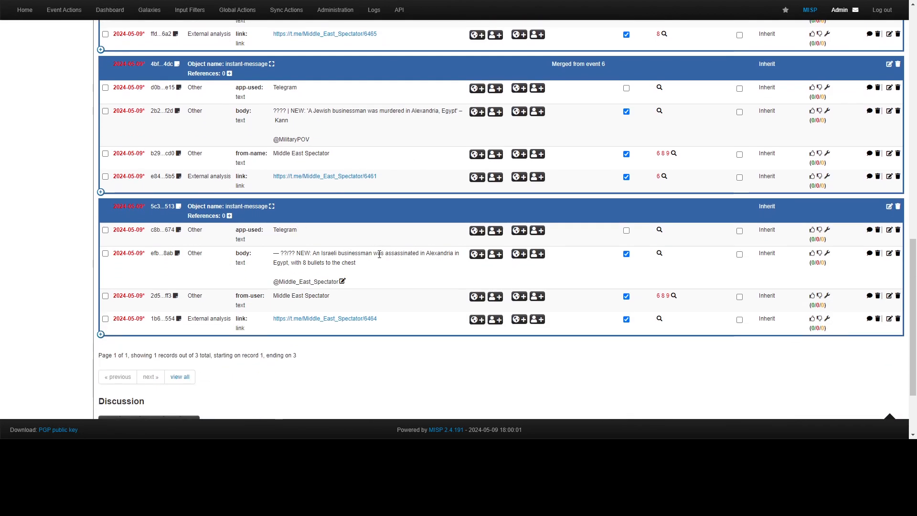
pyautogui.press('F5')
pyautogui.scroll(4, 354, 241)
pyautogui.scroll(4, 354, 242)
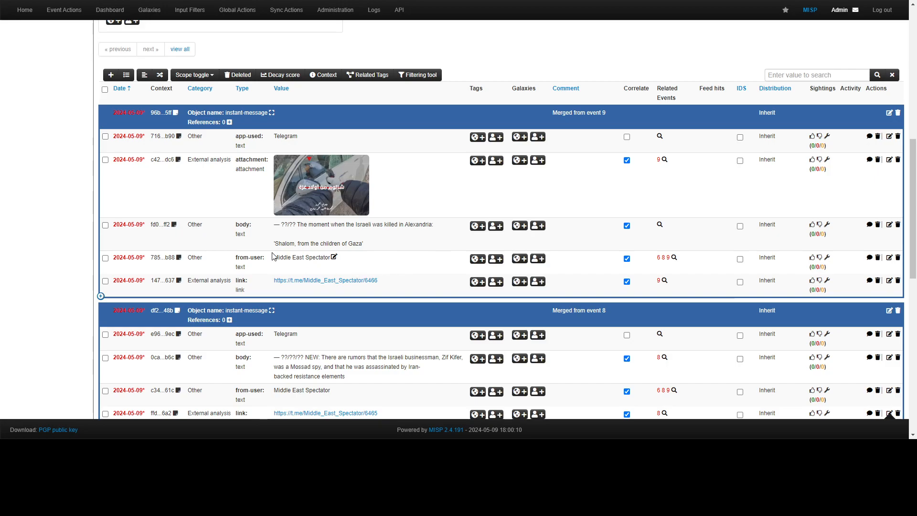
# - Tag the from-user attribute of the object merged from event 9 with admiralty-scale:source-reliability="b"
pyautogui.click(477, 259)
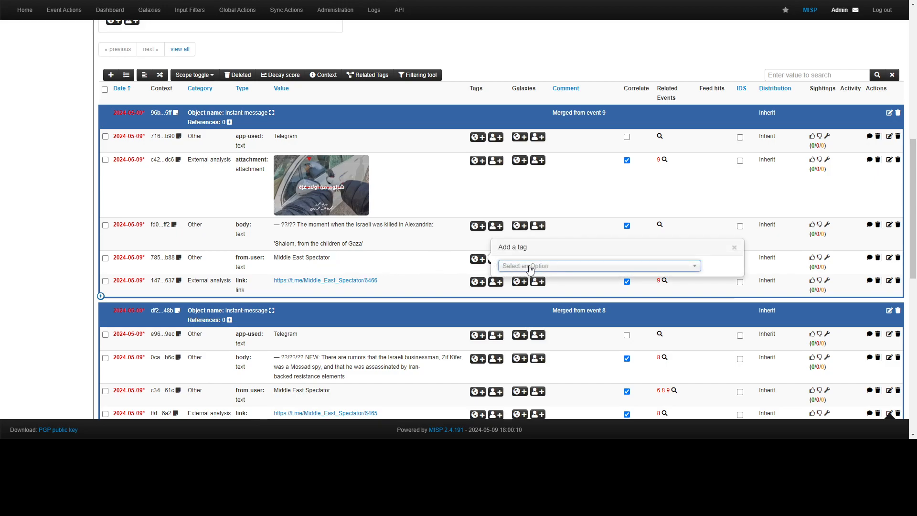
pyautogui.click(533, 266)
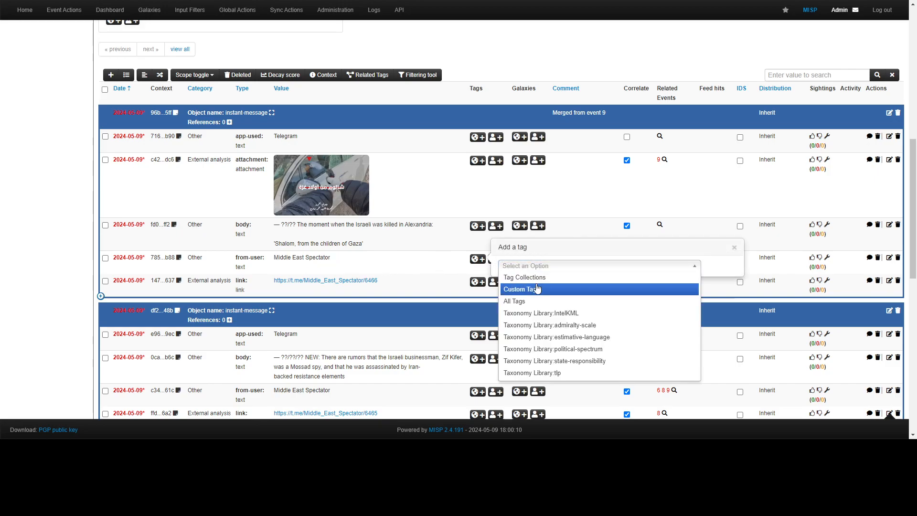
pyautogui.click(598, 325)
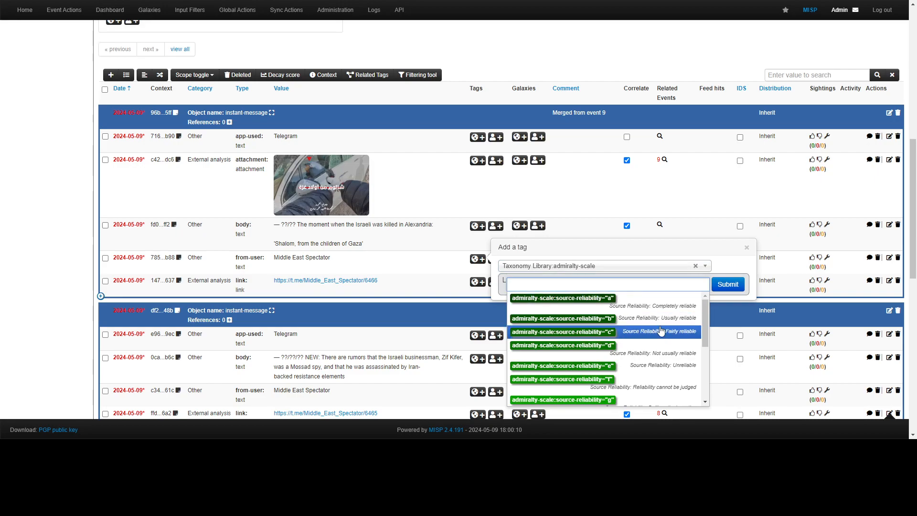
pyautogui.click(640, 318)
pyautogui.click(741, 292)
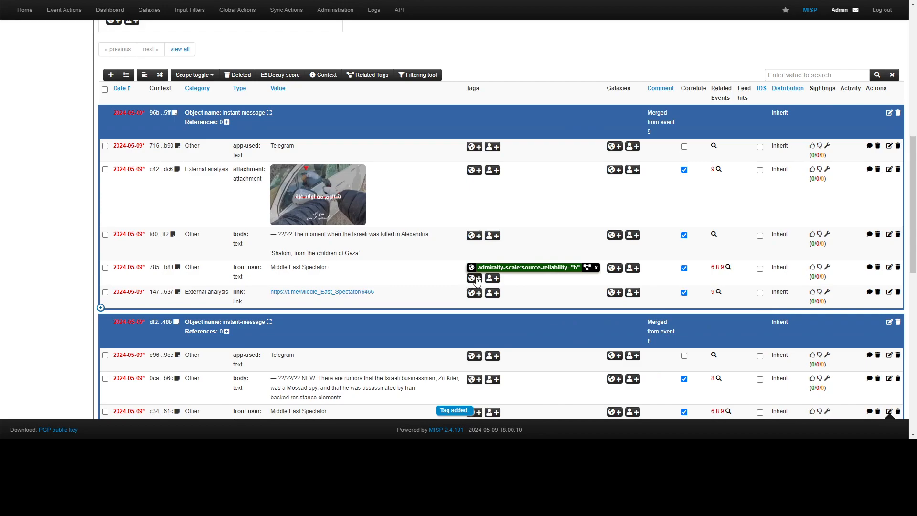
# - Add the admiralty-scale:information-credibility="2" tag to the same from-user attribute
pyautogui.click(475, 279)
pyautogui.click(547, 289)
pyautogui.click(606, 350)
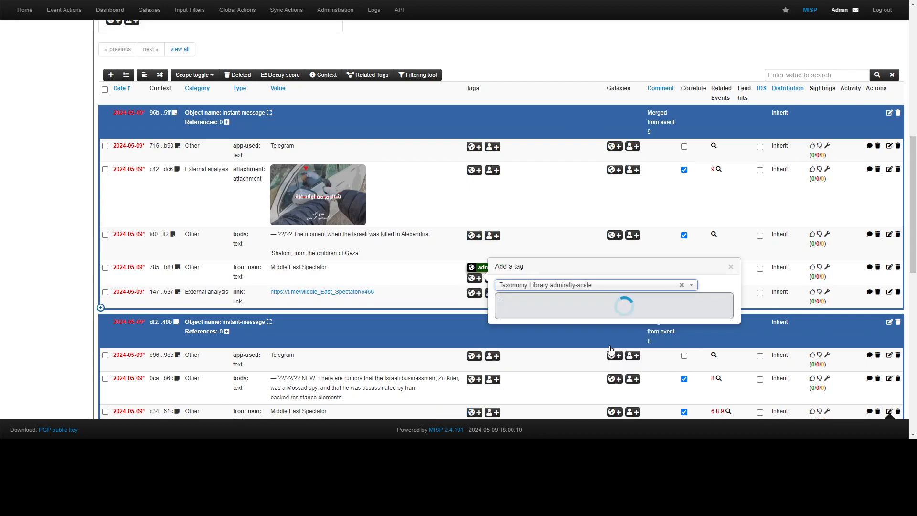
pyautogui.scroll(-1, 616, 369)
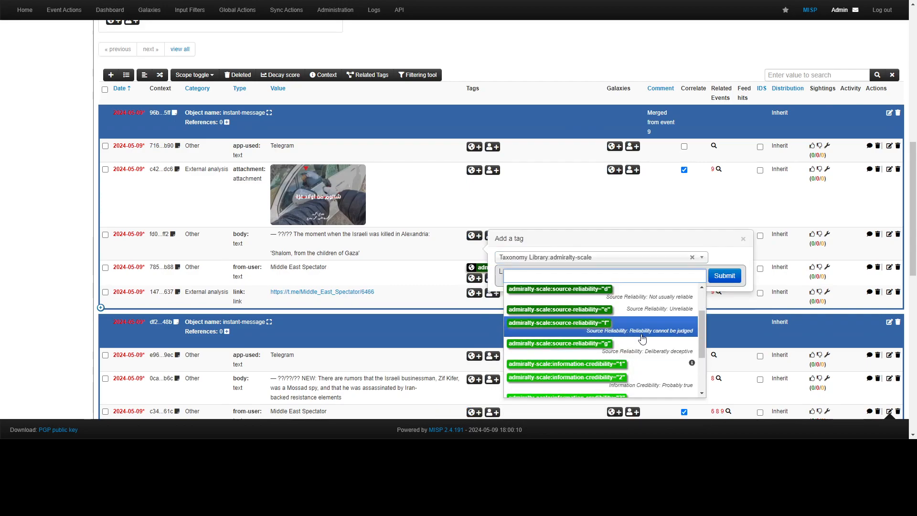
pyautogui.scroll(-1, 631, 359)
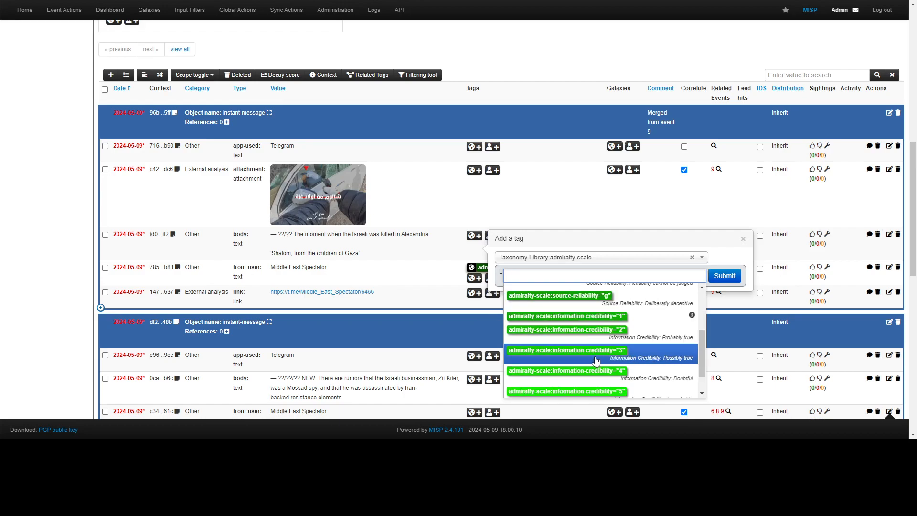
pyautogui.click(655, 340)
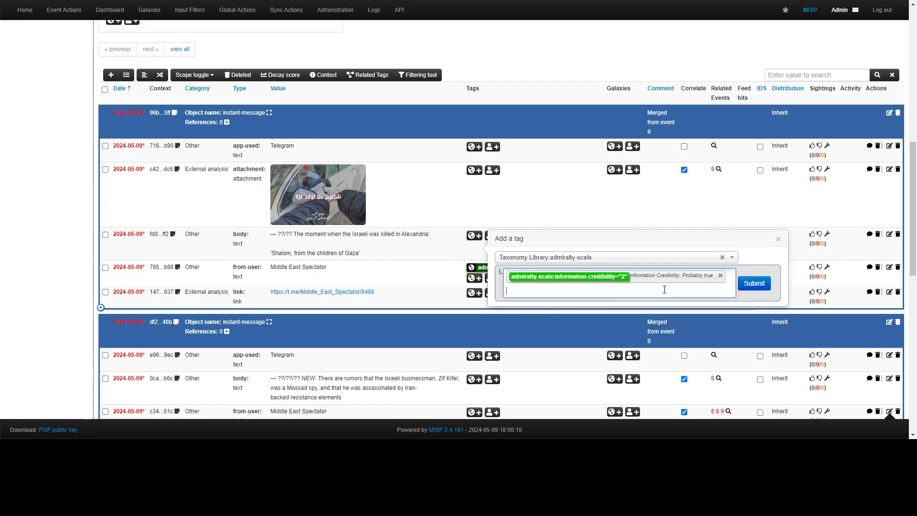
pyautogui.click(753, 281)
pyautogui.moveTo(587, 282)
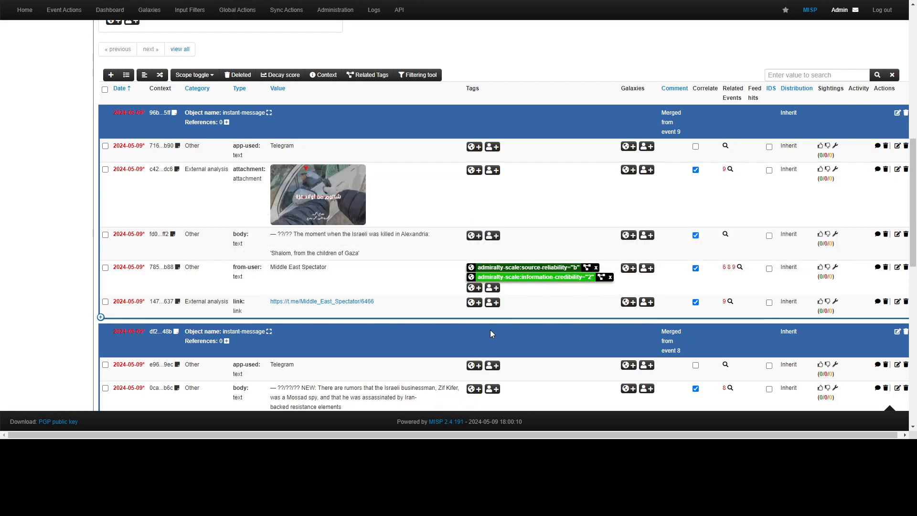
pyautogui.scroll(-3, 502, 353)
pyautogui.scroll(3, 522, 289)
pyautogui.scroll(7, 97, 85)
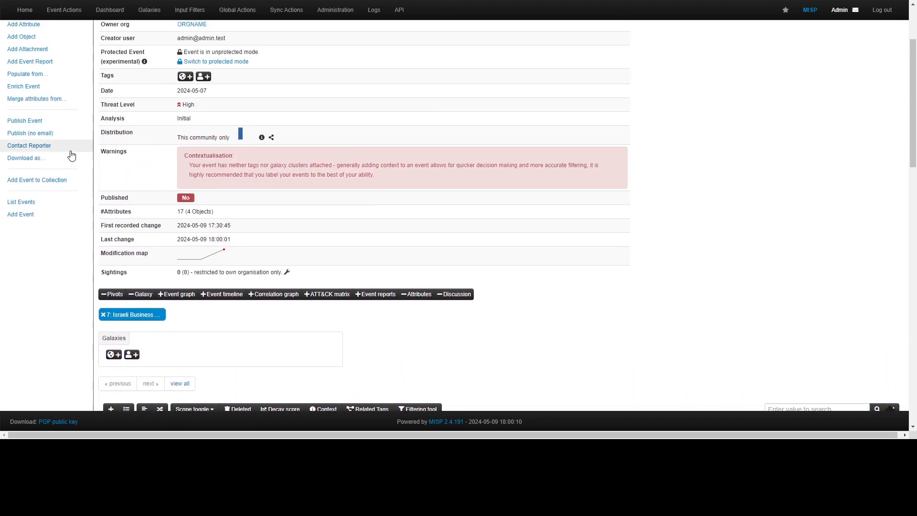
pyautogui.scroll(2, 71, 133)
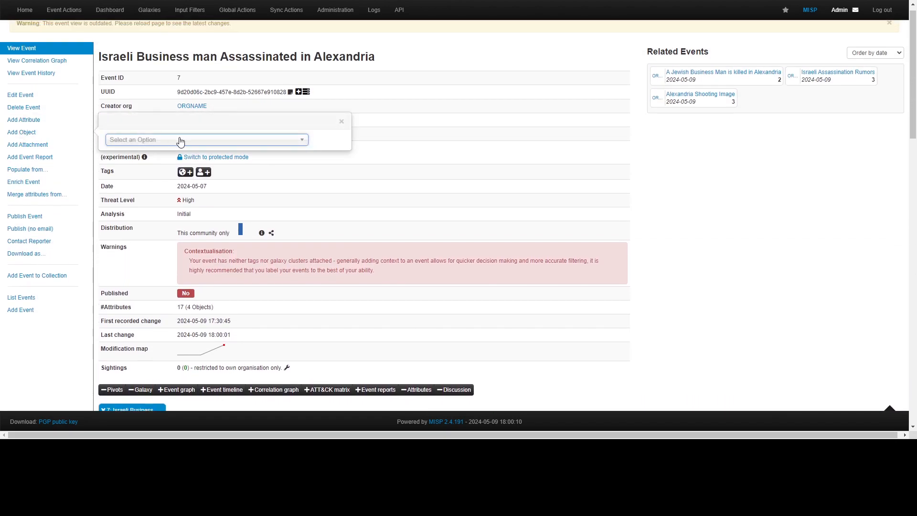
pyautogui.click(180, 140)
pyautogui.click(124, 238)
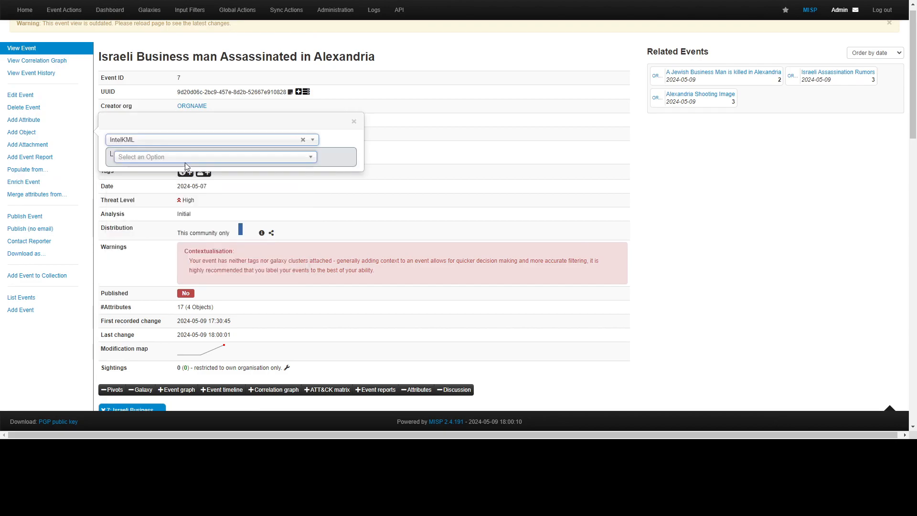
pyautogui.click(195, 162)
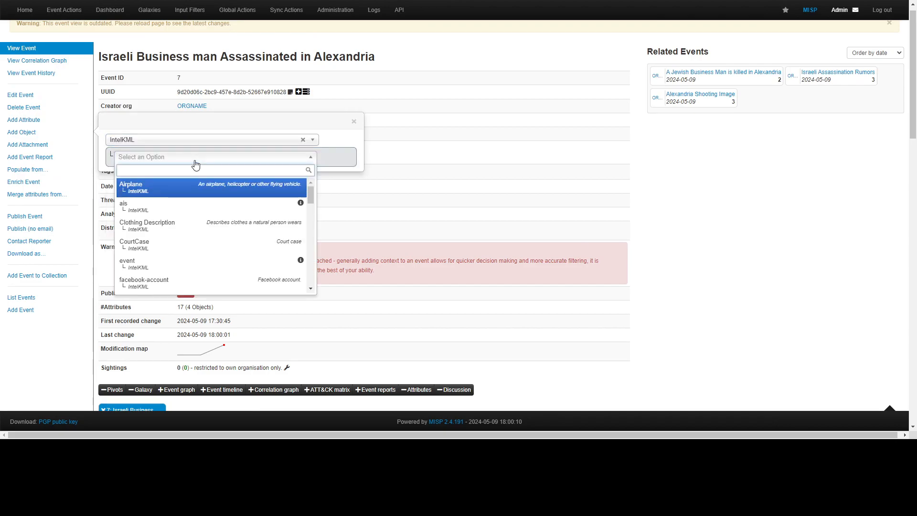
pyautogui.write('t')
pyautogui.press('BackSpace')
pyautogui.write('tran')
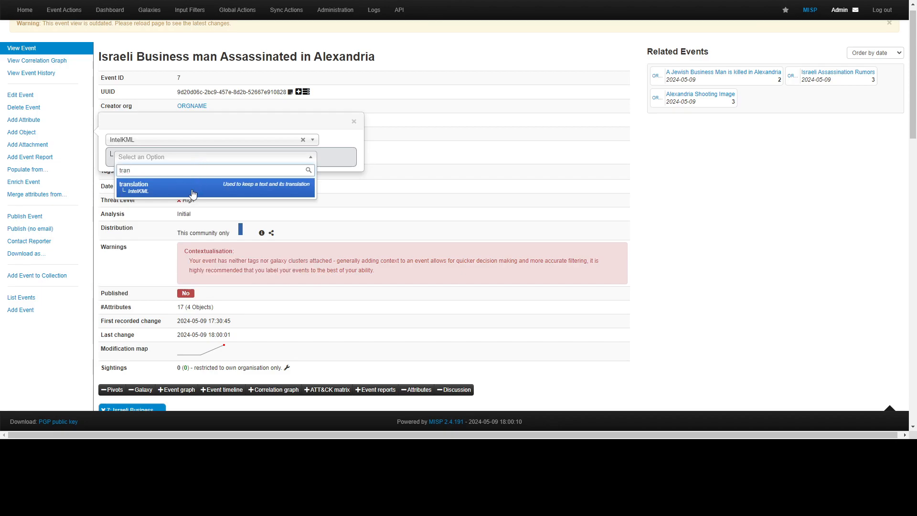
pyautogui.click(193, 188)
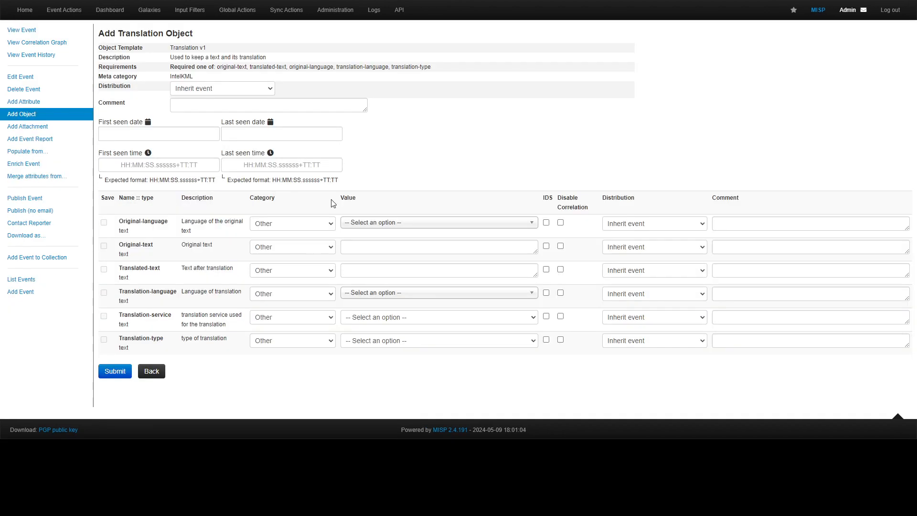
pyautogui.click(417, 223)
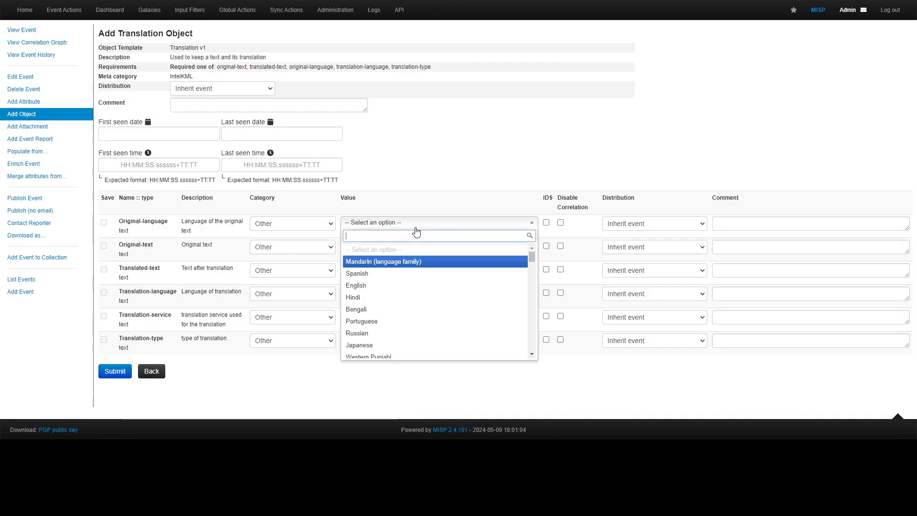
pyautogui.scroll(-5, 413, 287)
pyautogui.scroll(-6, 414, 292)
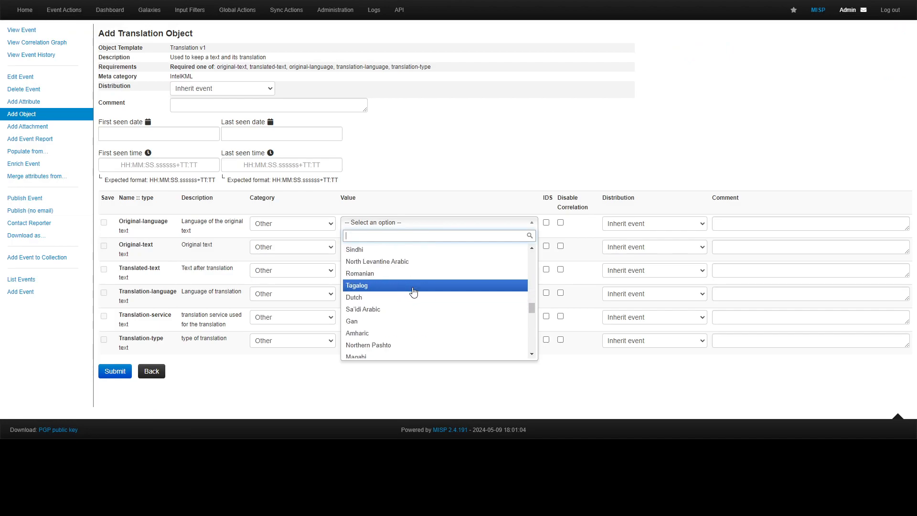
pyautogui.scroll(10, 406, 281)
pyautogui.click(284, 180)
pyautogui.hotkey('alt', 'Left')
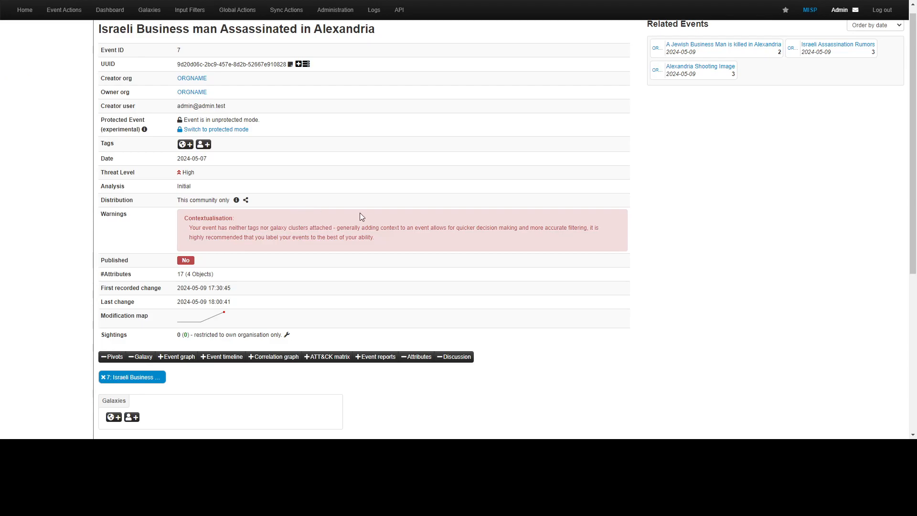
# - Start a new geolocation object from the IntelKML category in event 7
pyautogui.scroll(-10, 354, 211)
pyautogui.scroll(-3, 522, 171)
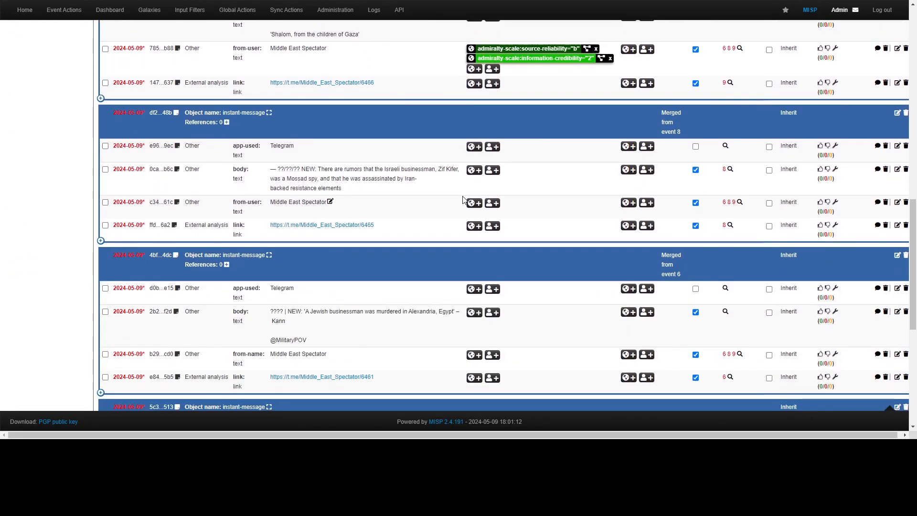
pyautogui.scroll(-5, 335, 186)
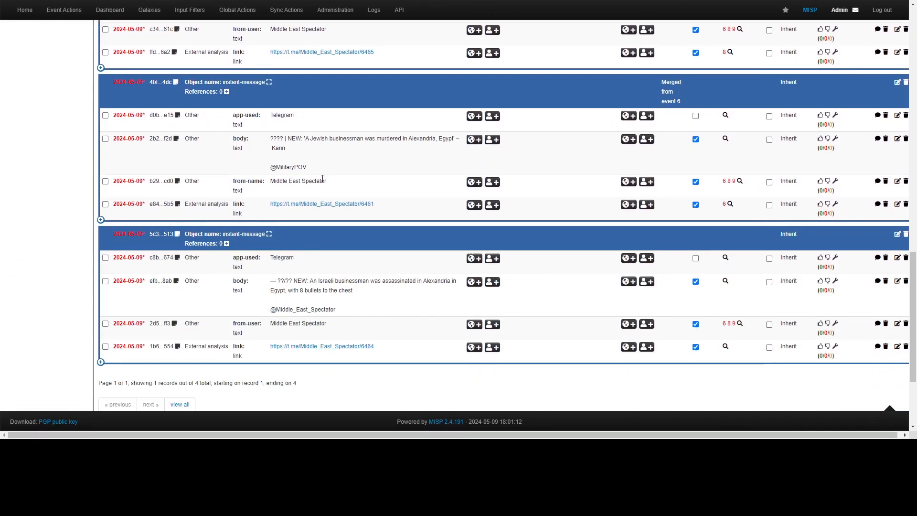
pyautogui.scroll(2, 353, 177)
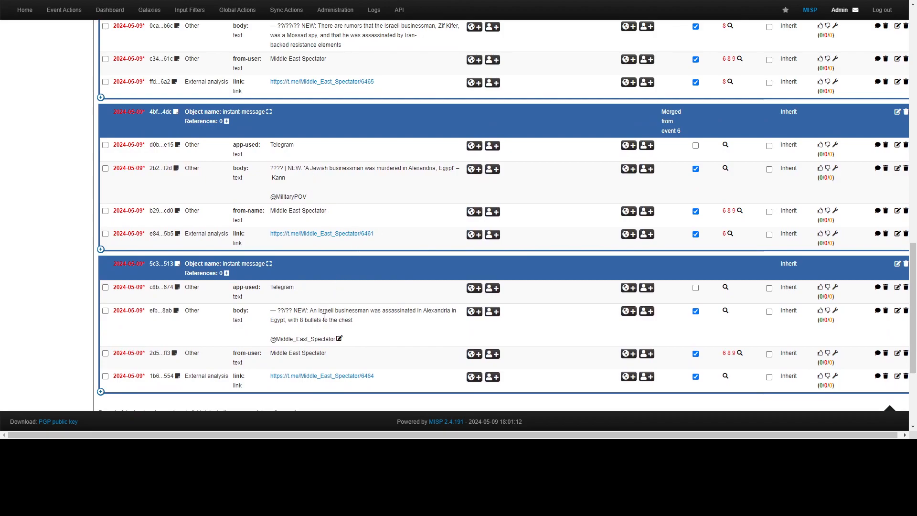
pyautogui.scroll(10, 248, 105)
pyautogui.click(127, 190)
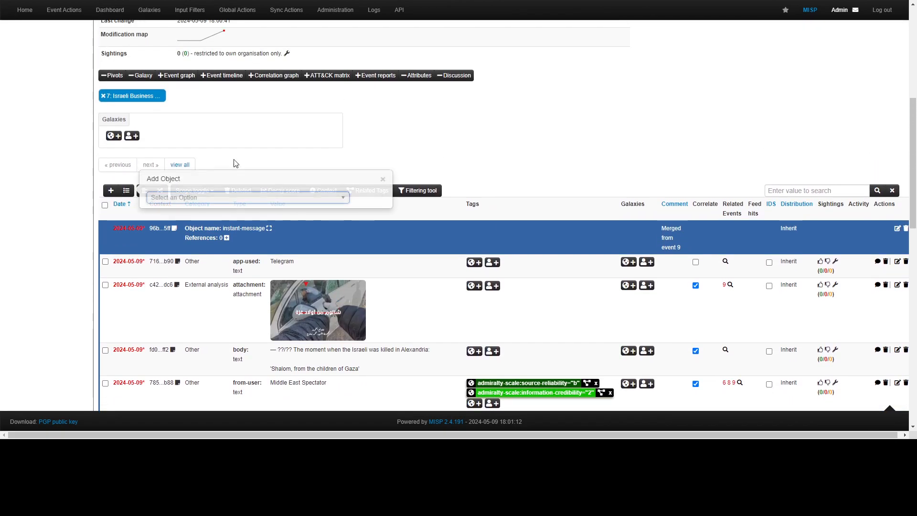
pyautogui.click(240, 197)
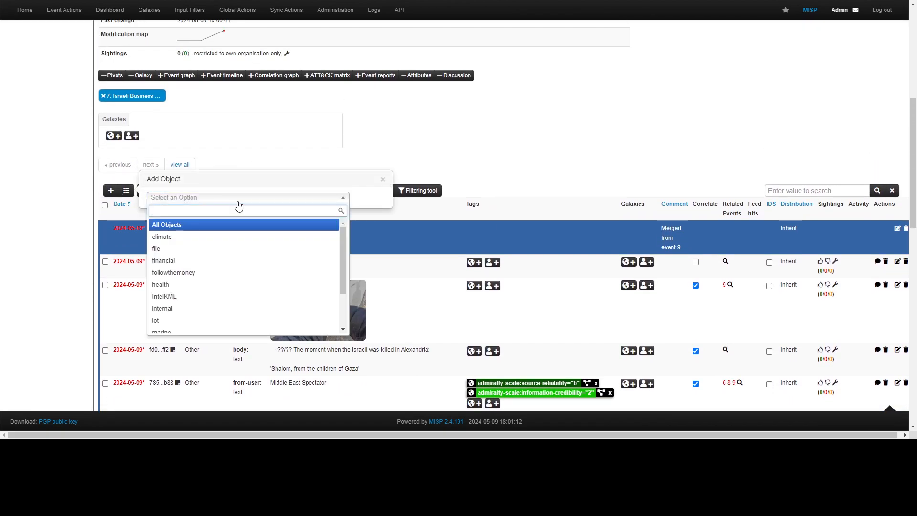
pyautogui.write('Intel')
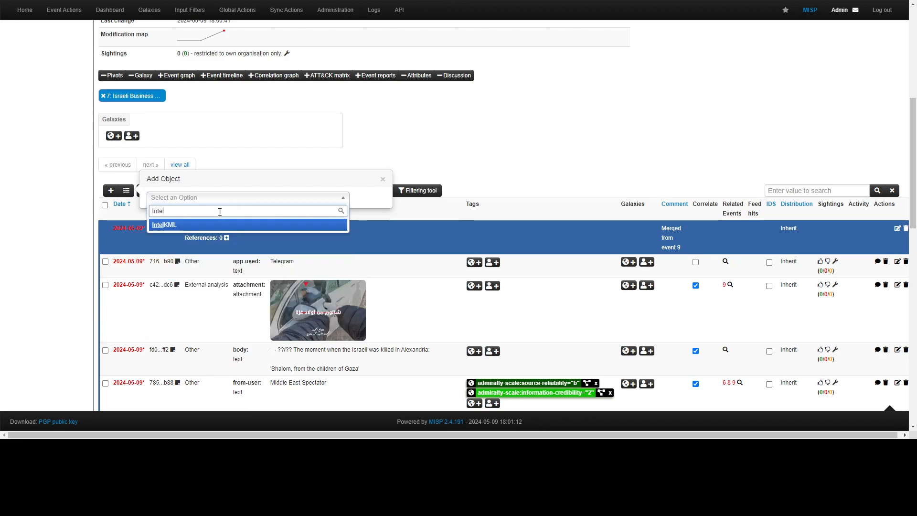
pyautogui.click(214, 223)
pyautogui.click(218, 215)
pyautogui.write('geo')
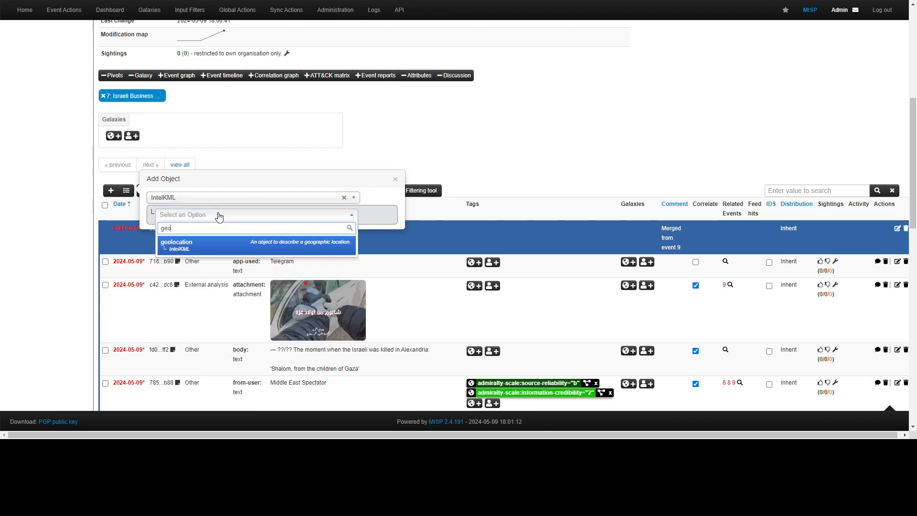
pyautogui.click(197, 239)
# - Try to create the geolocation object with only the address set to Alexandria
pyautogui.scroll(-5, 318, 266)
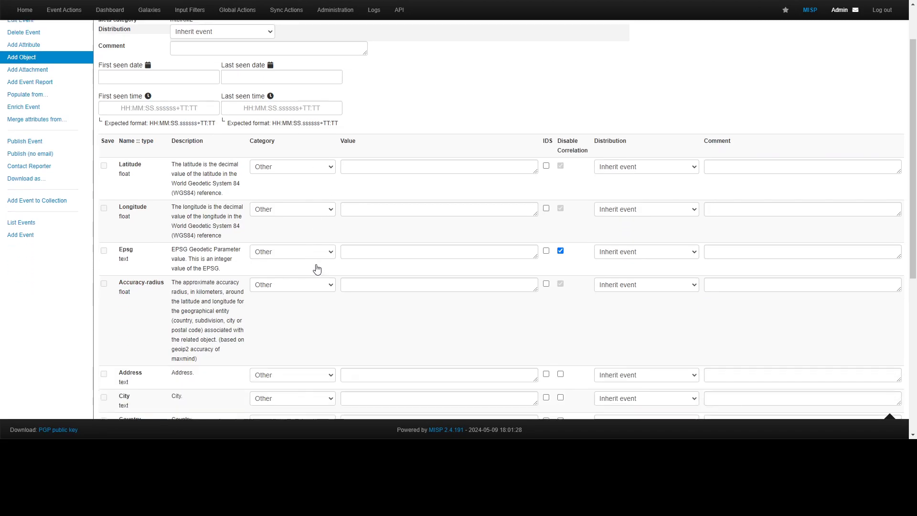
pyautogui.write('exandria')
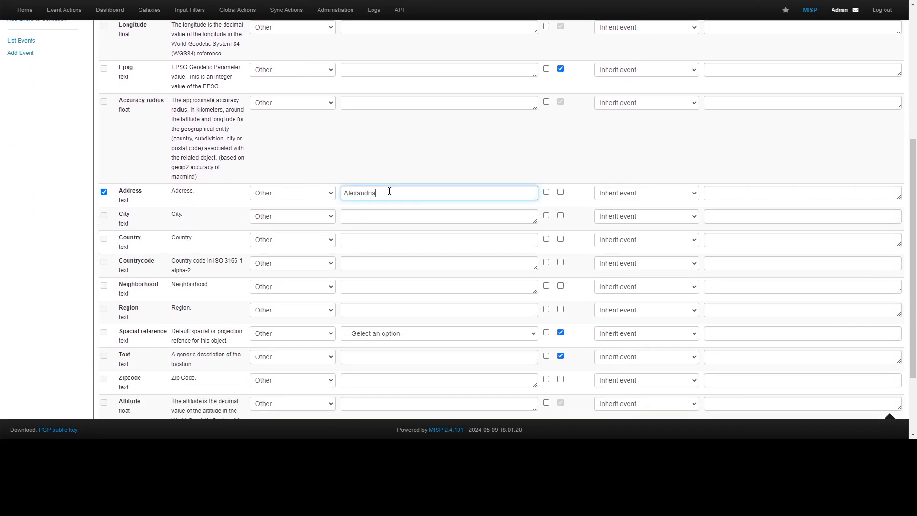
pyautogui.click(387, 166)
pyautogui.scroll(-2, 387, 166)
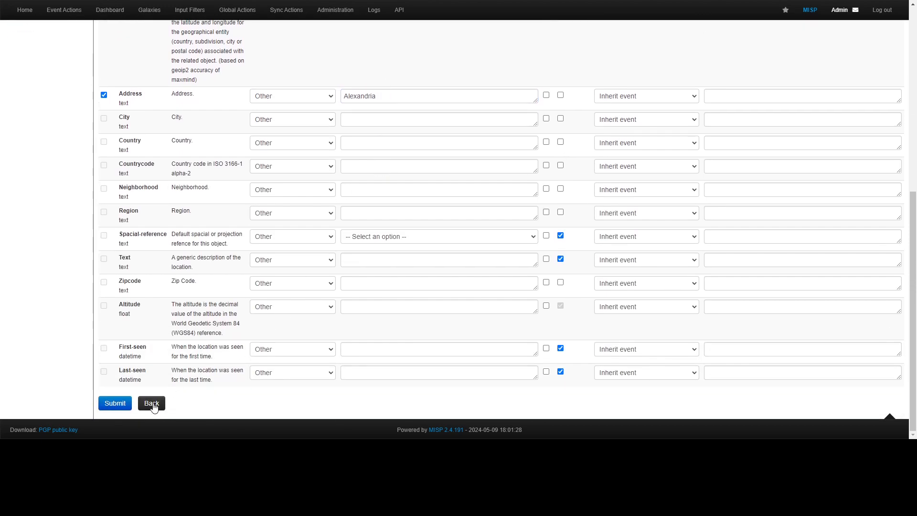
pyautogui.click(115, 410)
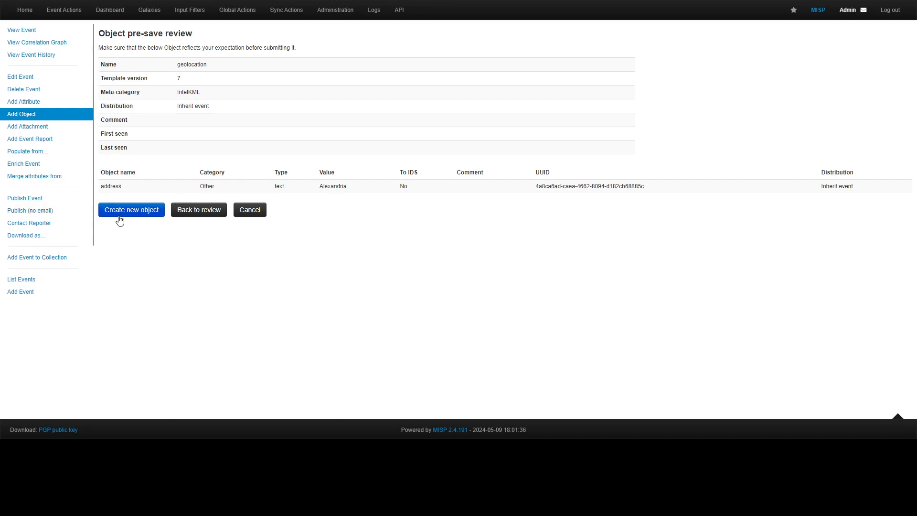
pyautogui.click(136, 212)
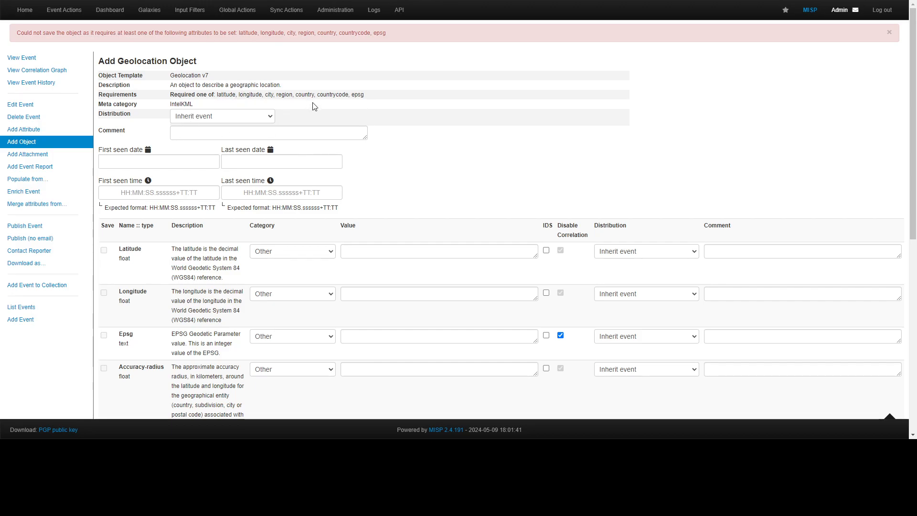
# - Clear the geolocation object's address, set its city to Alexandria, and create the object
pyautogui.scroll(-7, 421, 176)
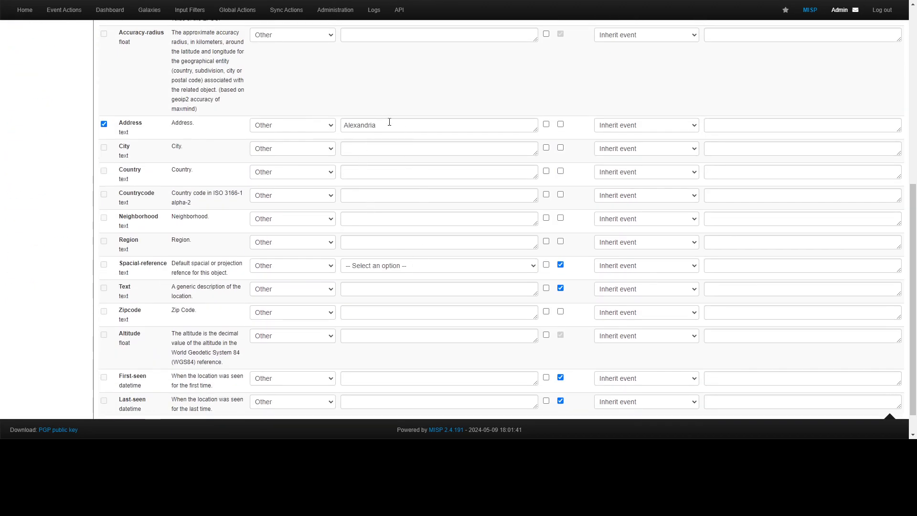
pyautogui.moveTo(389, 122); pyautogui.dragTo(326, 125)
pyautogui.press('BackSpace')
pyautogui.click(379, 144)
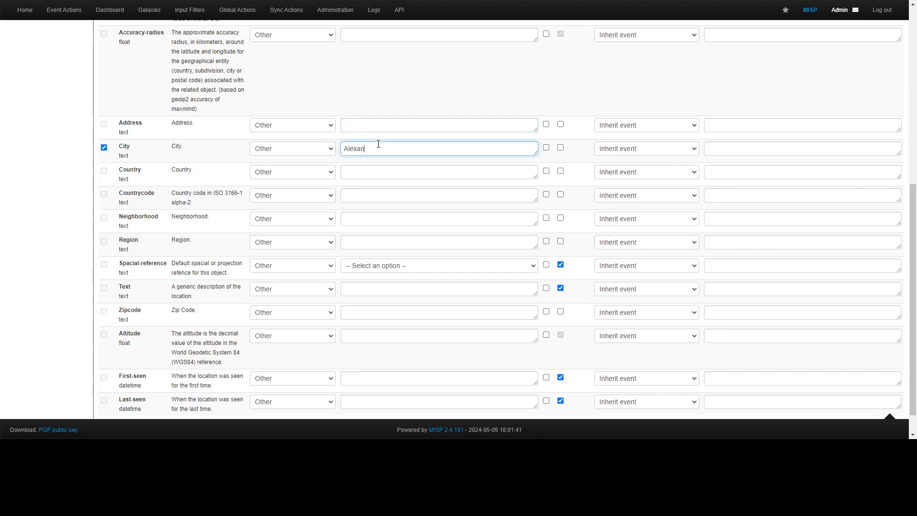
pyautogui.scroll(-1, 235, 261)
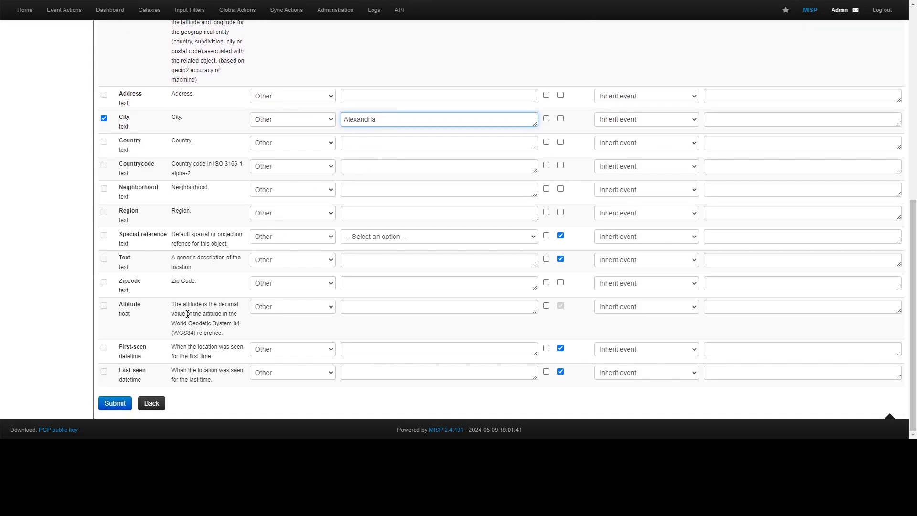
pyautogui.click(110, 405)
pyautogui.click(119, 210)
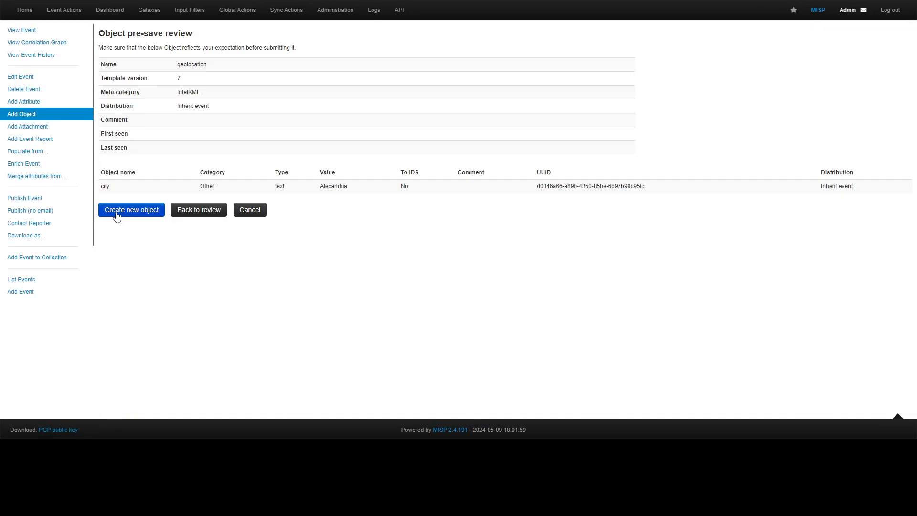
pyautogui.scroll(-7, 263, 170)
pyautogui.scroll(-5, 263, 169)
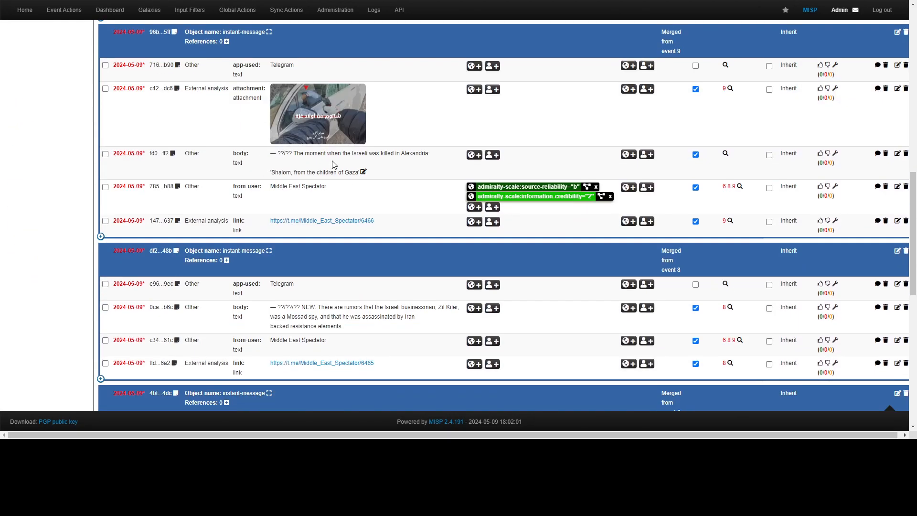
# - Start a new person object from the IntelKML category in event 7
pyautogui.scroll(3, 282, 153)
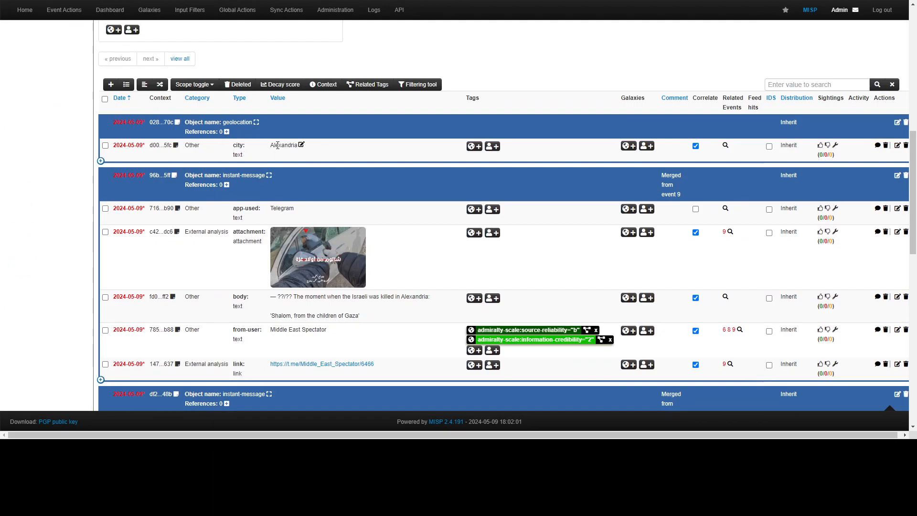
pyautogui.scroll(15, 276, 145)
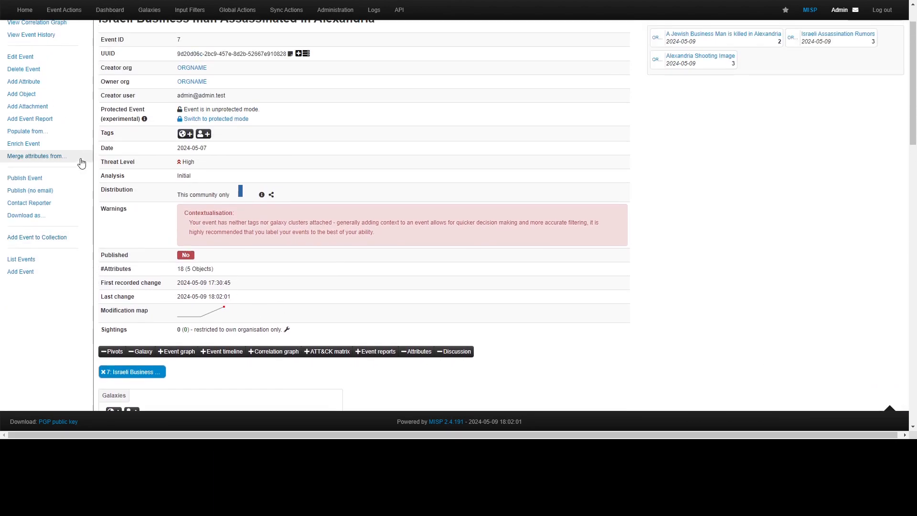
pyautogui.scroll(-6, 166, 223)
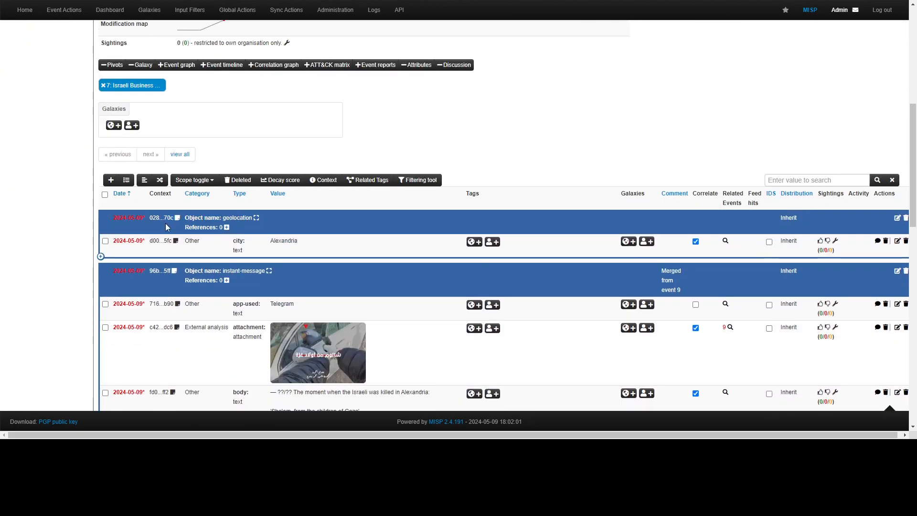
pyautogui.click(126, 180)
pyautogui.click(302, 187)
pyautogui.write('Person')
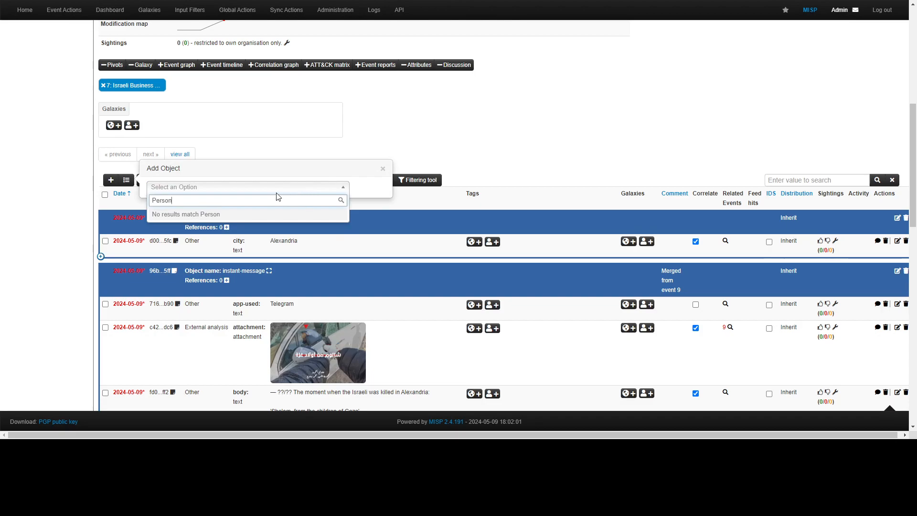
pyautogui.press('BackSpace')
pyautogui.press('BackSpace')
pyautogui.write('Intel')
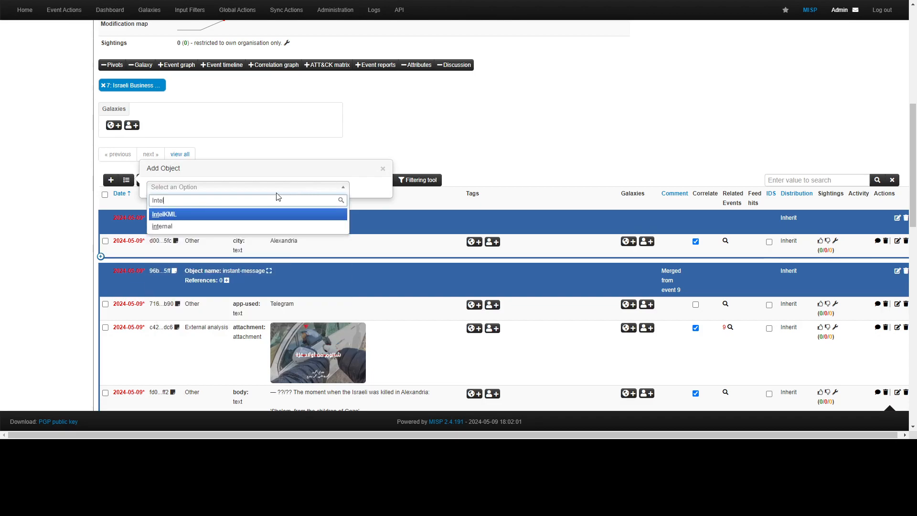
pyautogui.click(175, 216)
pyautogui.click(203, 205)
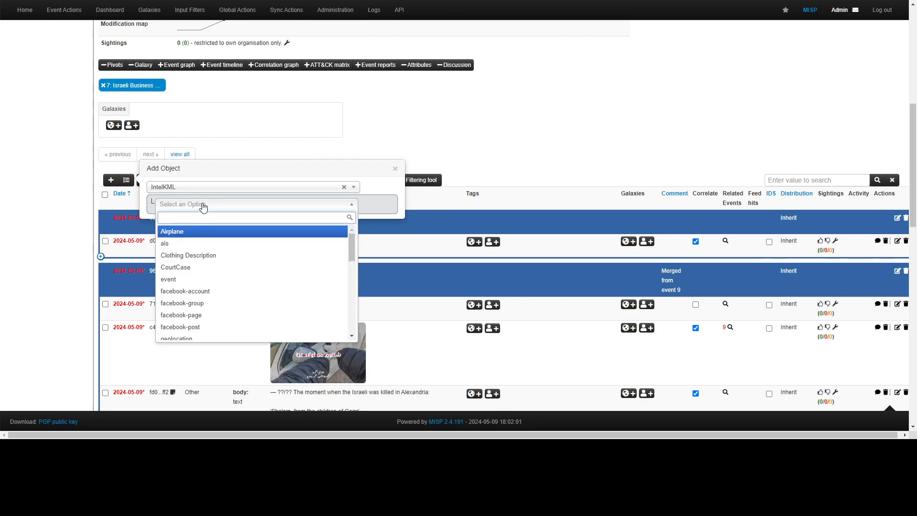
pyautogui.write('Pers')
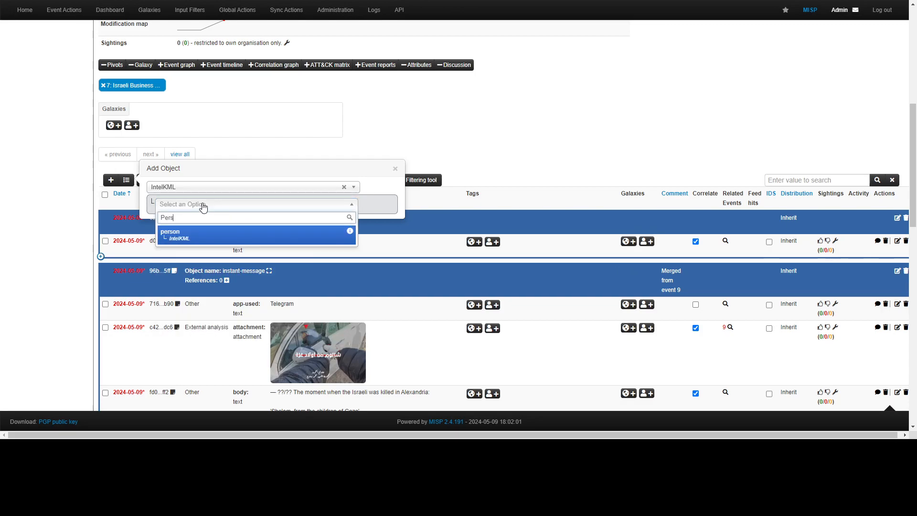
pyautogui.click(205, 234)
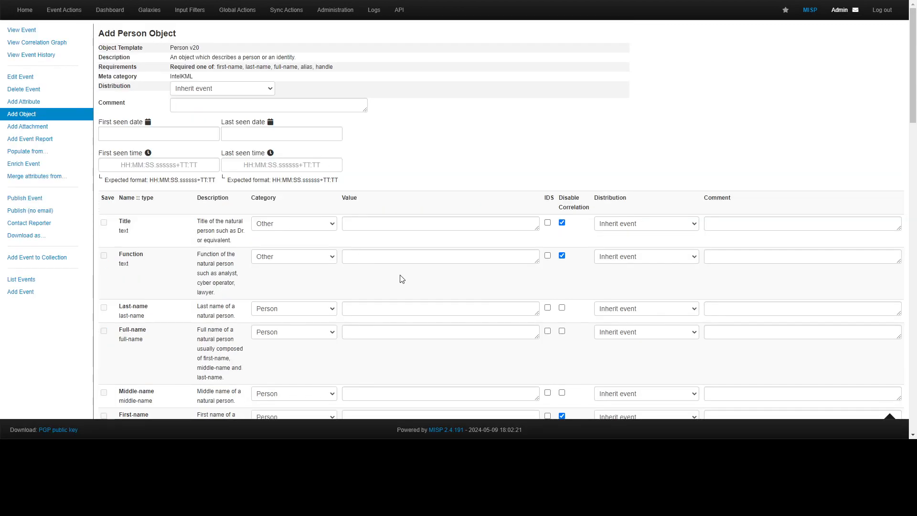
# - Fill in the last-name and full-name values of the new person object
pyautogui.scroll(-2, 401, 279)
pyautogui.click(380, 213)
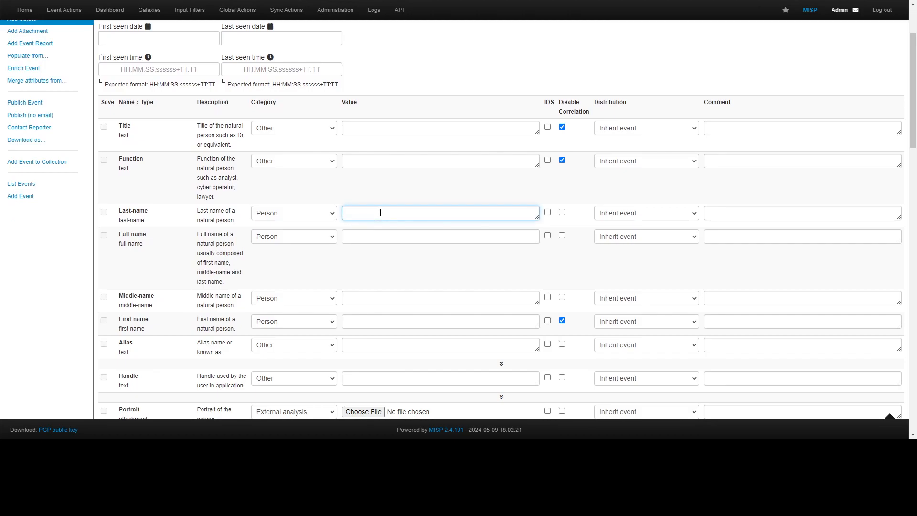
pyautogui.press('Tab')
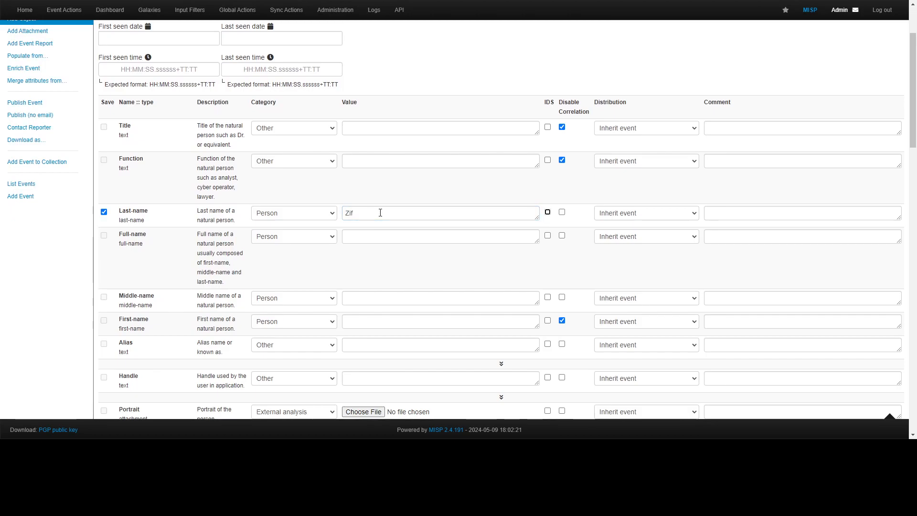
pyautogui.click(381, 236)
pyautogui.scroll(2, 638, 166)
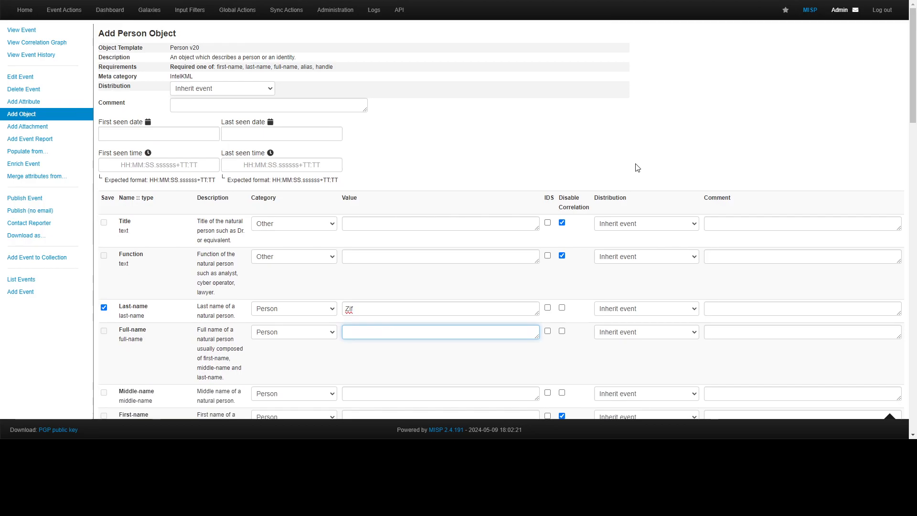
pyautogui.scroll(-2, 284, 159)
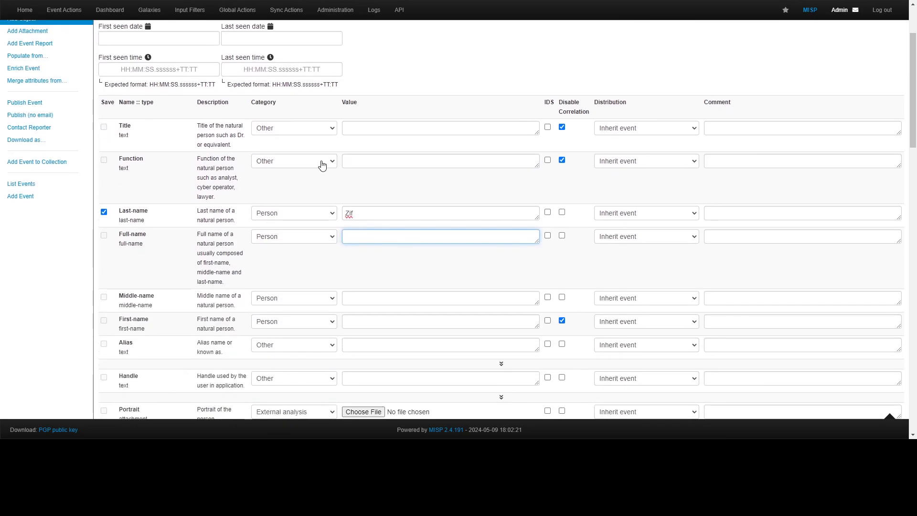
pyautogui.scroll(-4, 323, 165)
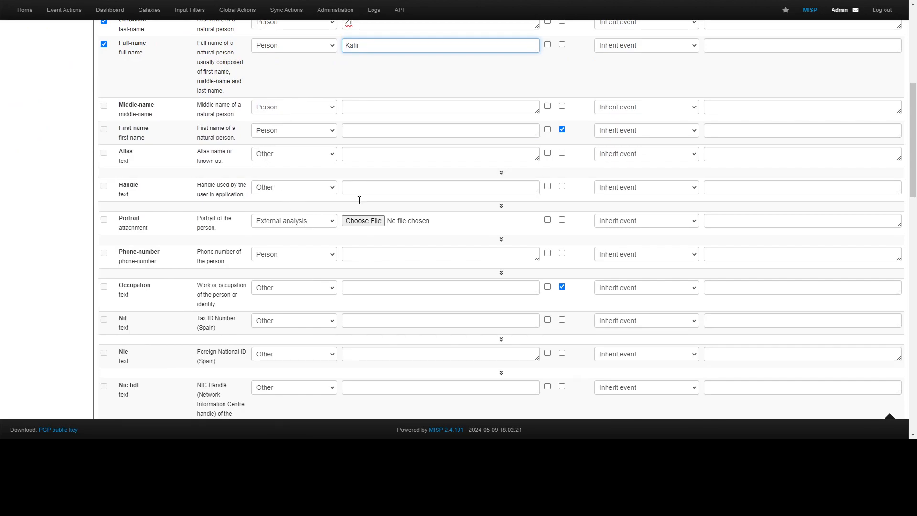
# - Set the person's nationality to Israeli and submit the object for pre-save review
pyautogui.scroll(-1, 356, 224)
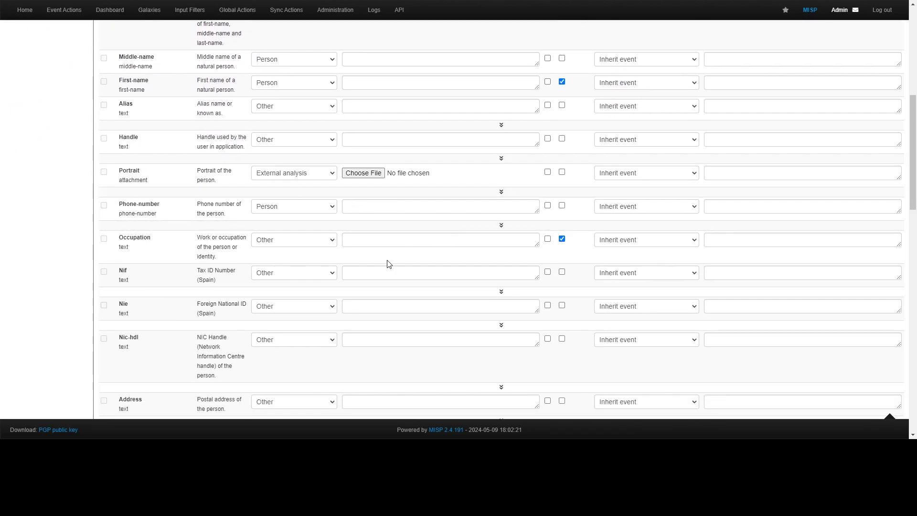
pyautogui.scroll(-1, 389, 263)
pyautogui.scroll(-4, 398, 195)
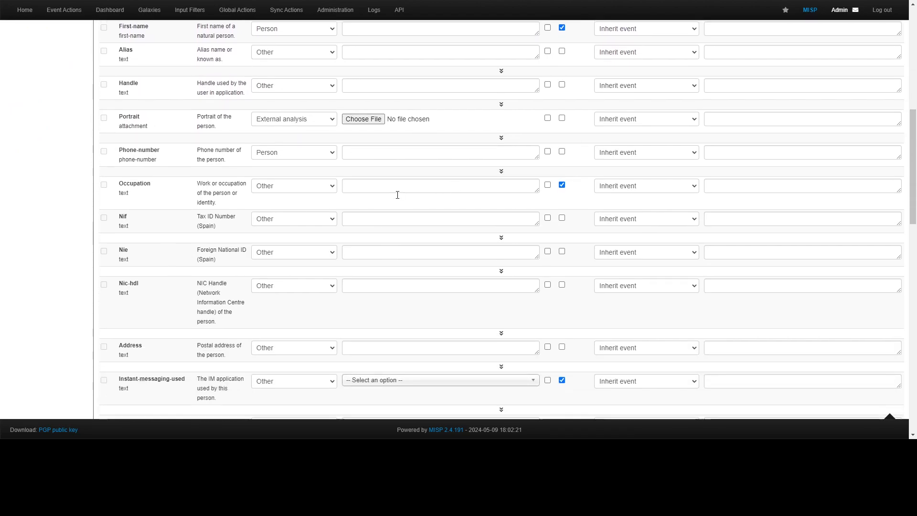
pyautogui.scroll(-9, 387, 169)
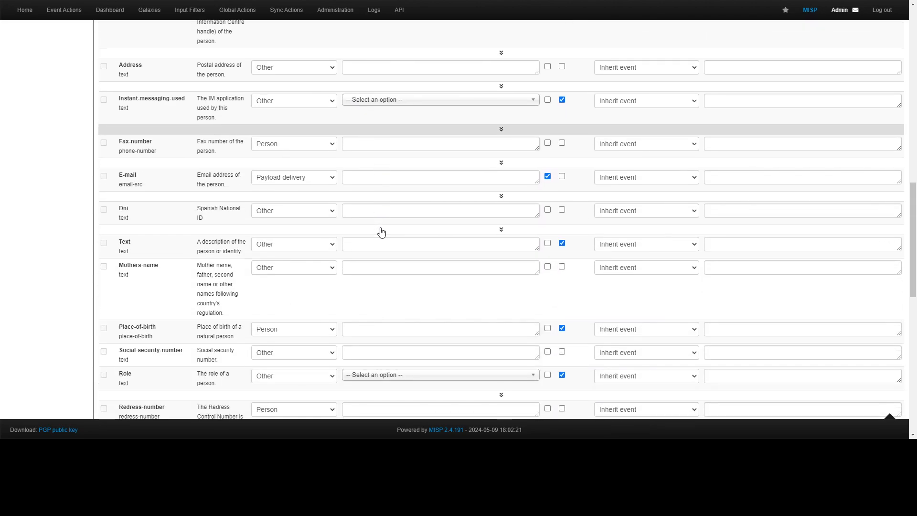
pyautogui.scroll(-4, 381, 228)
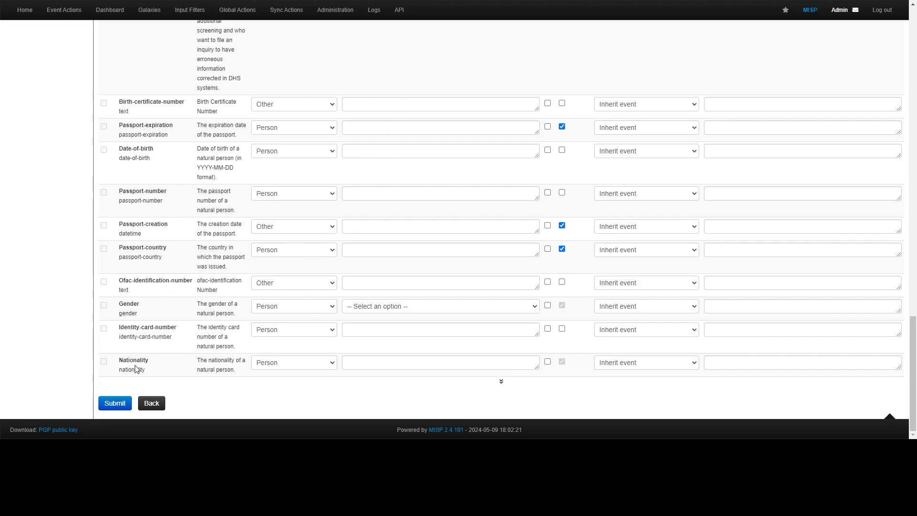
pyautogui.click(385, 360)
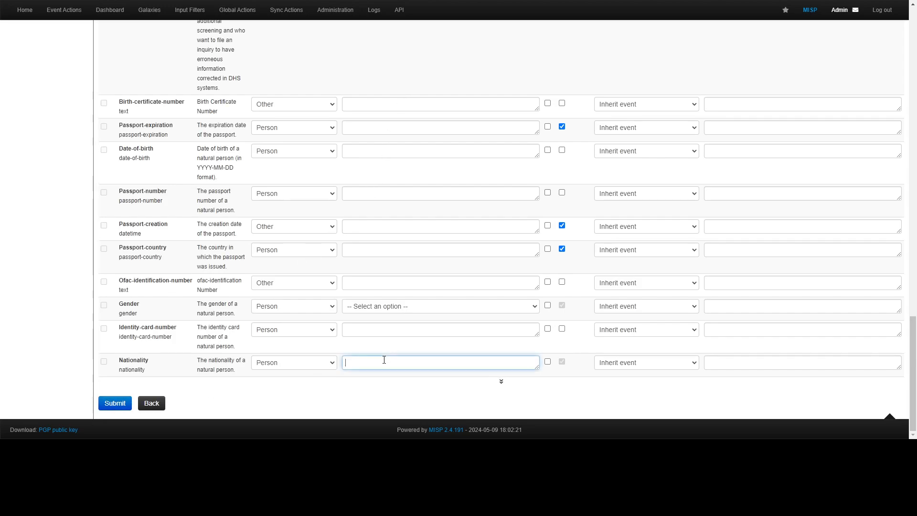
pyautogui.write('Israeli')
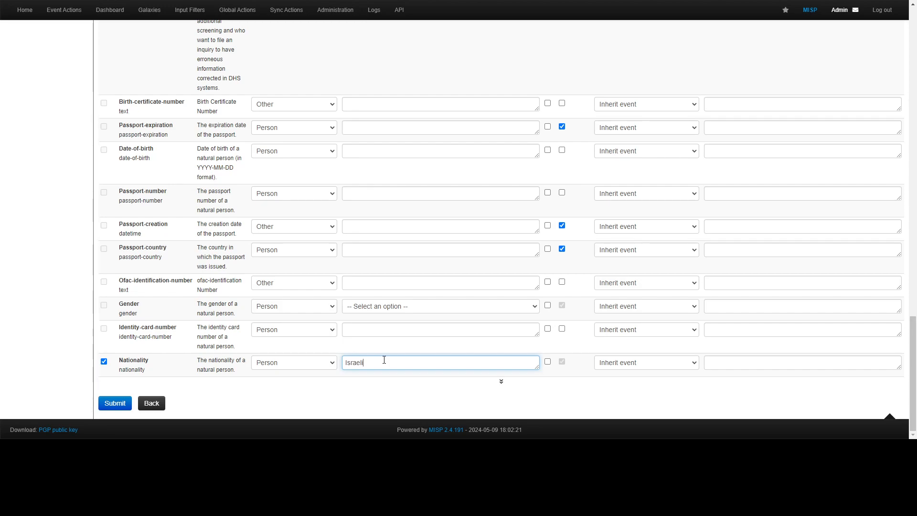
pyautogui.click(115, 404)
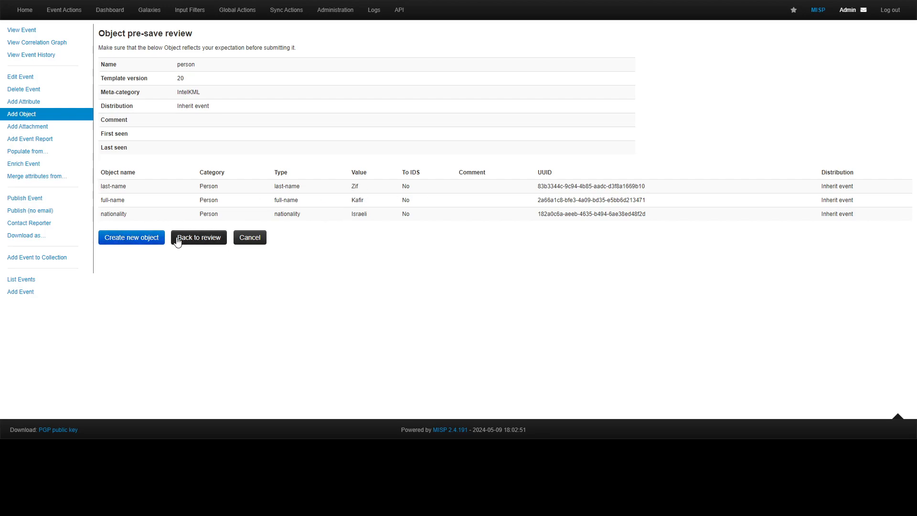
# - Return to editing the person object and move the last-name value to the front of the full name
pyautogui.click(208, 241)
pyautogui.scroll(20, 366, 240)
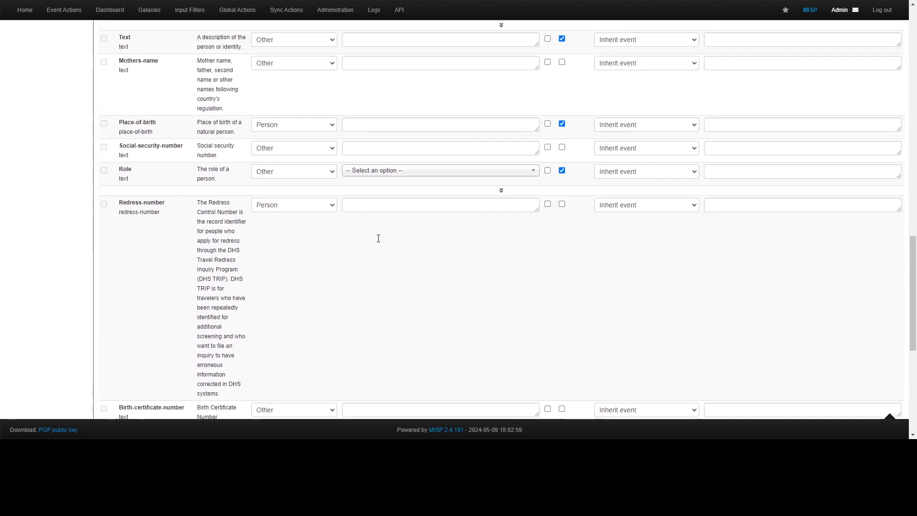
pyautogui.moveTo(364, 308); pyautogui.dragTo(340, 311)
pyautogui.hotkey('ctrl', 'c')
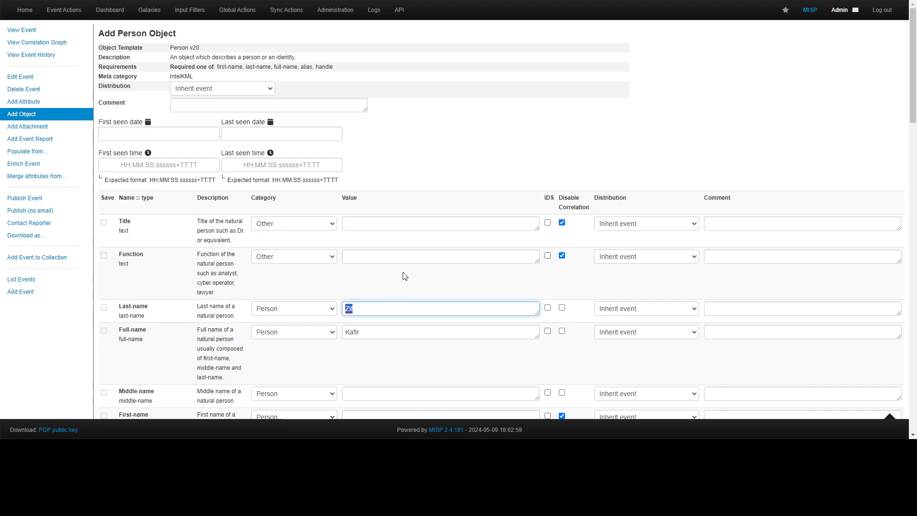
pyautogui.click(345, 330)
pyautogui.hotkey('ctrl', 'v')
# - Enter the person's first name, submit the form and create the person object
pyautogui.scroll(-3, 404, 329)
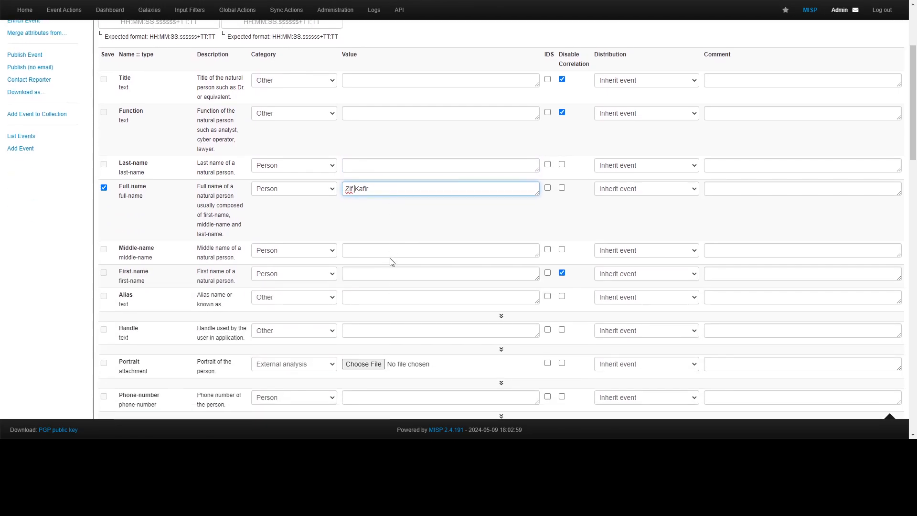
pyautogui.click(385, 271)
pyautogui.write('Zif')
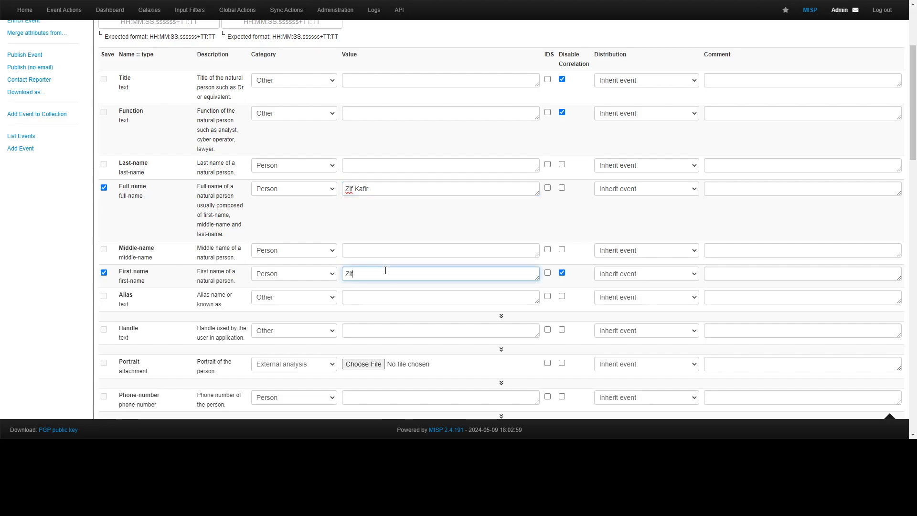
pyautogui.scroll(-20, 385, 270)
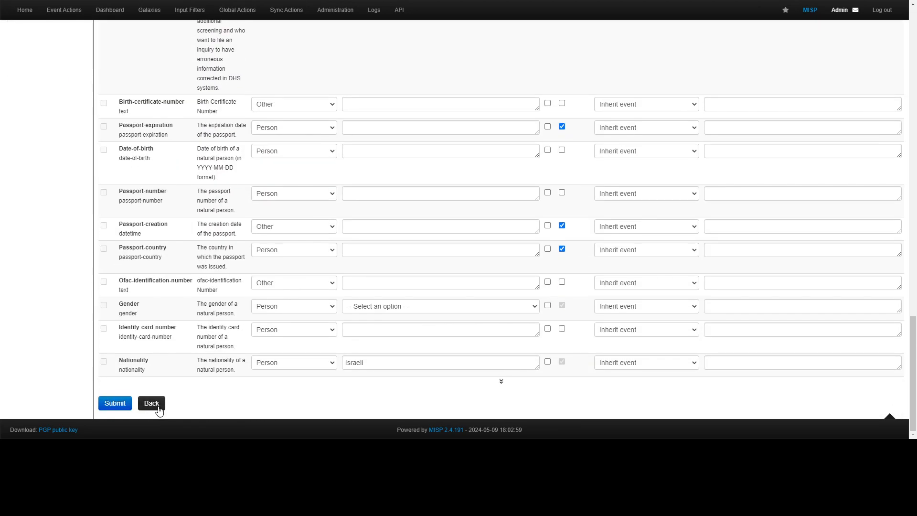
pyautogui.click(116, 403)
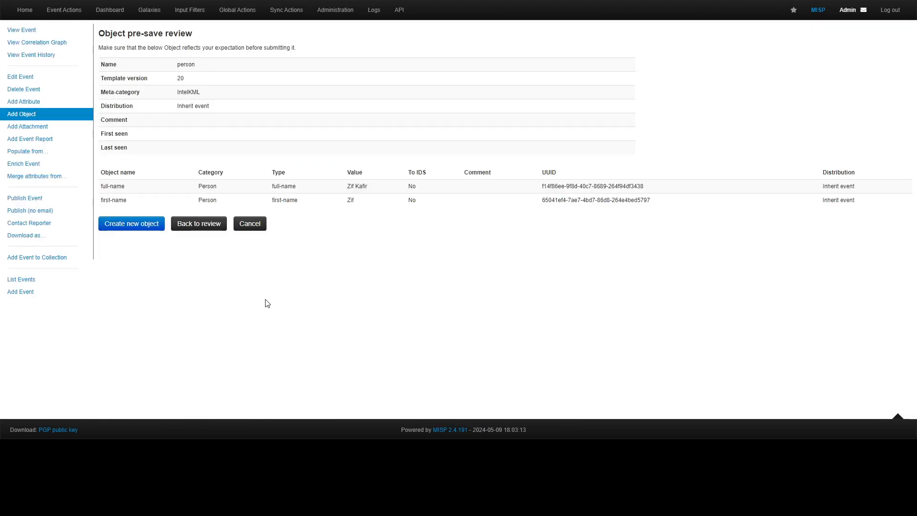
pyautogui.click(147, 227)
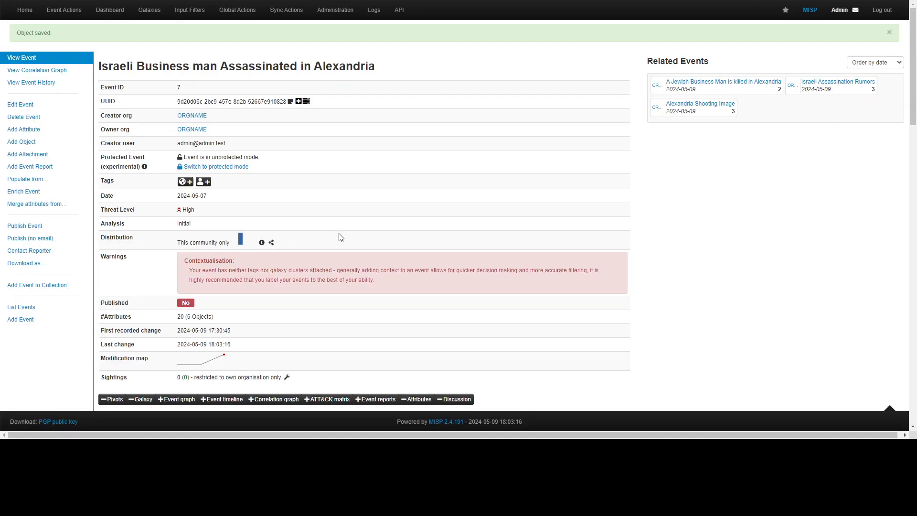
# - Review the person, geolocation and merged instant-message objects listed in event 7
pyautogui.scroll(-8, 342, 237)
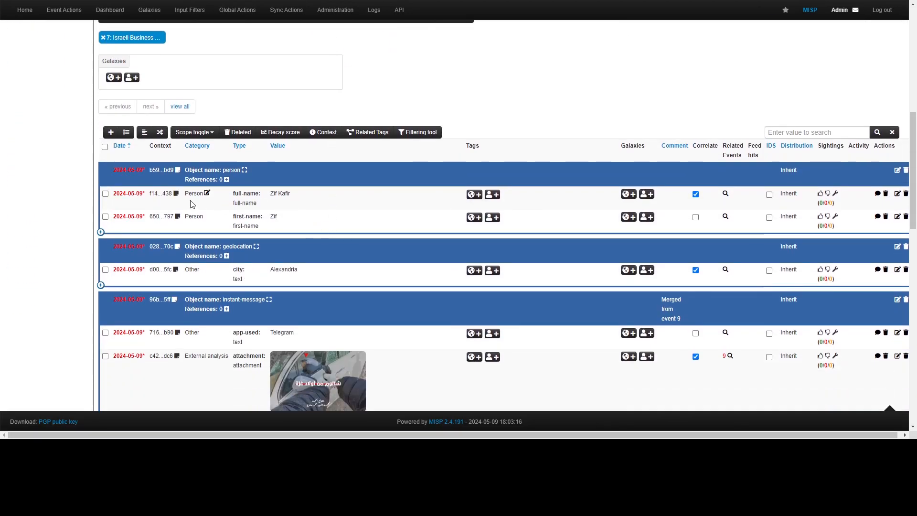
pyautogui.scroll(-3, 308, 206)
pyautogui.scroll(-8, 348, 148)
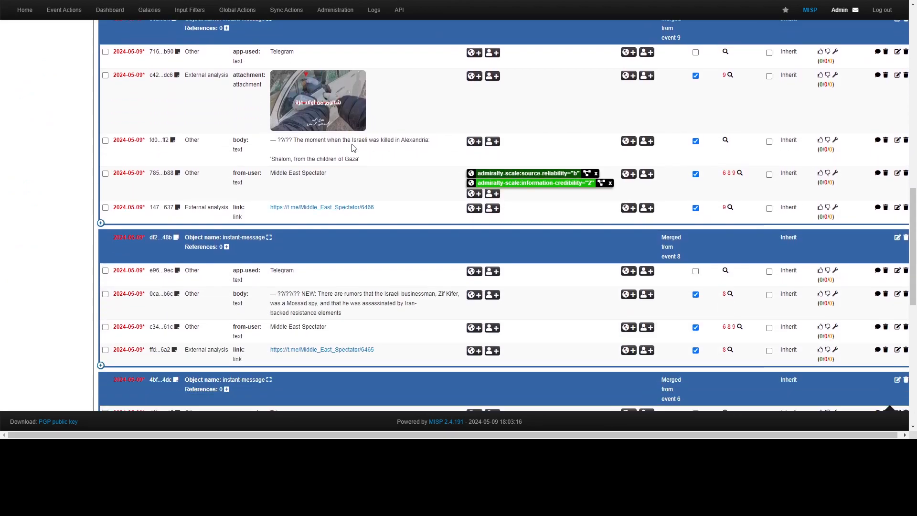
pyautogui.scroll(-3, 354, 163)
pyautogui.scroll(15, 358, 190)
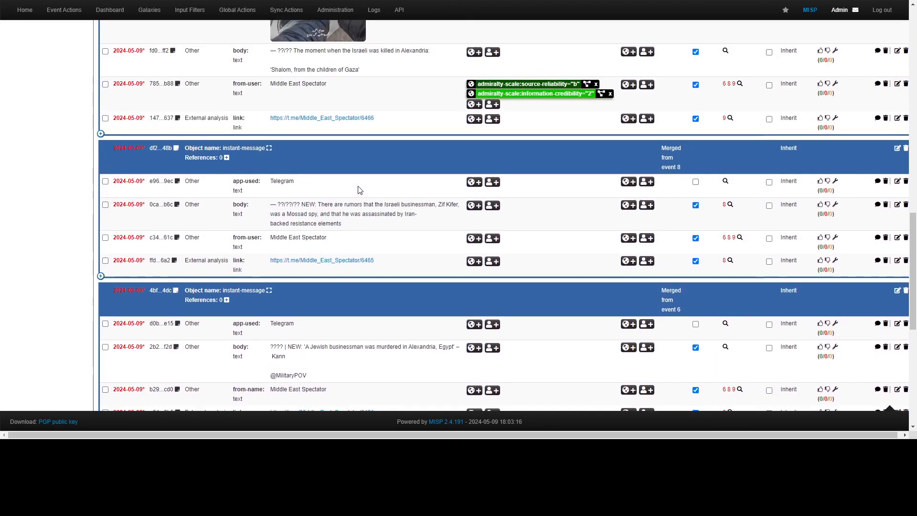
pyautogui.scroll(5, 361, 190)
pyautogui.scroll(-10, 361, 190)
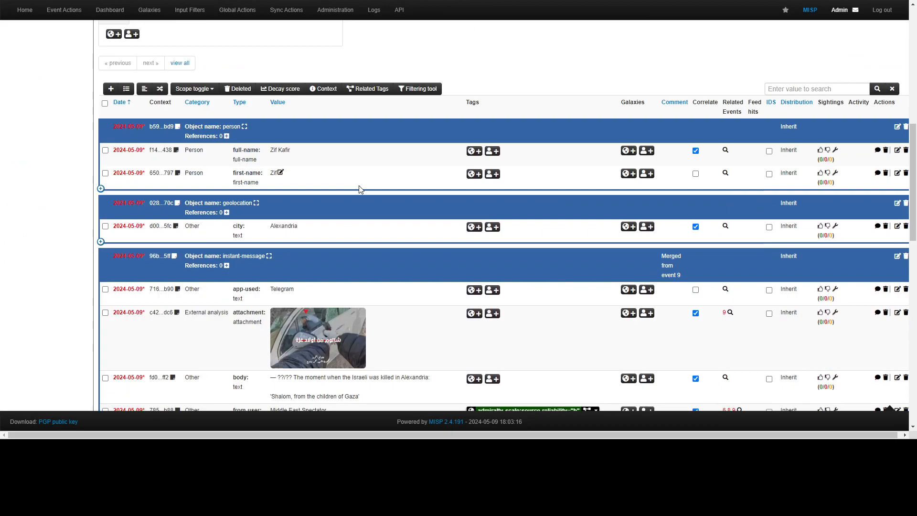
pyautogui.scroll(-2, 361, 190)
pyautogui.scroll(-4, 359, 186)
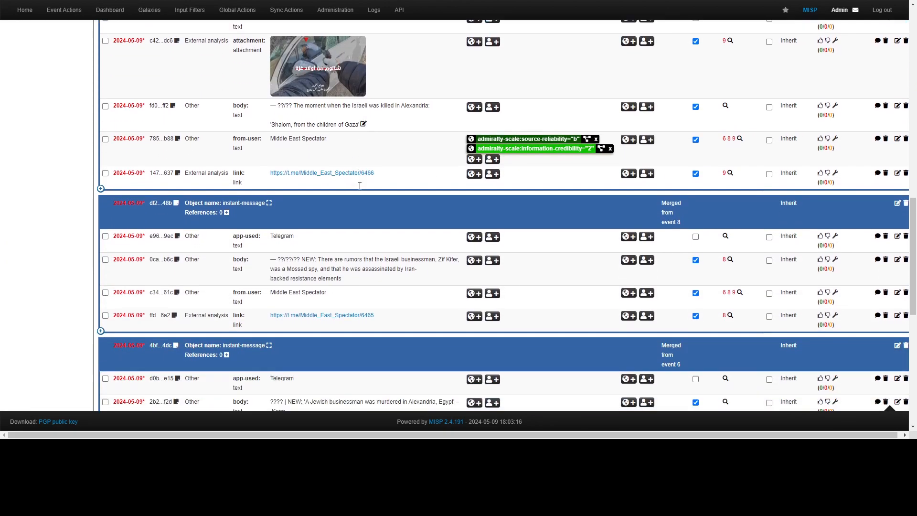
pyautogui.scroll(6, 360, 190)
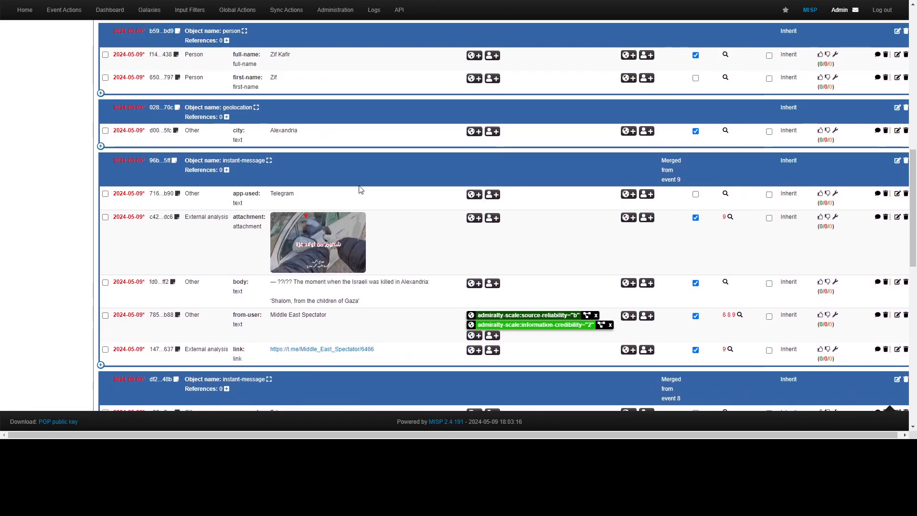
pyautogui.scroll(-6, 361, 190)
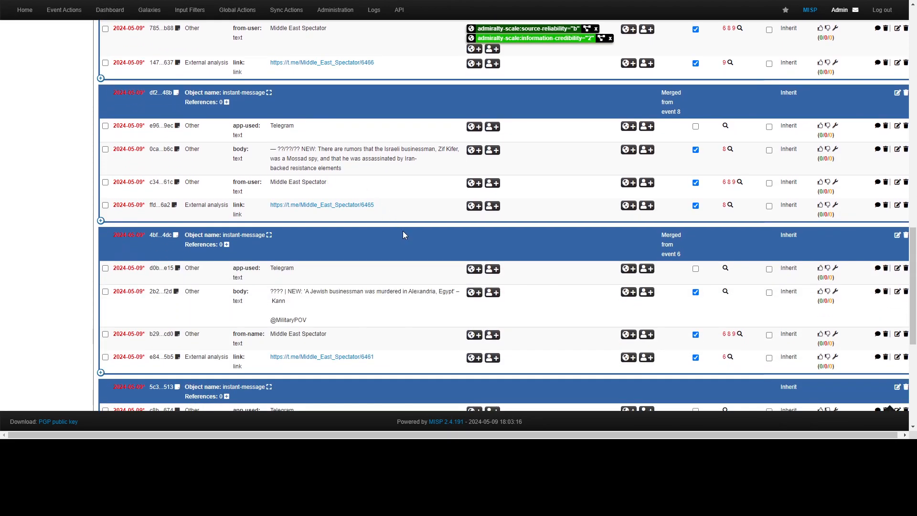
pyautogui.scroll(-5, 400, 234)
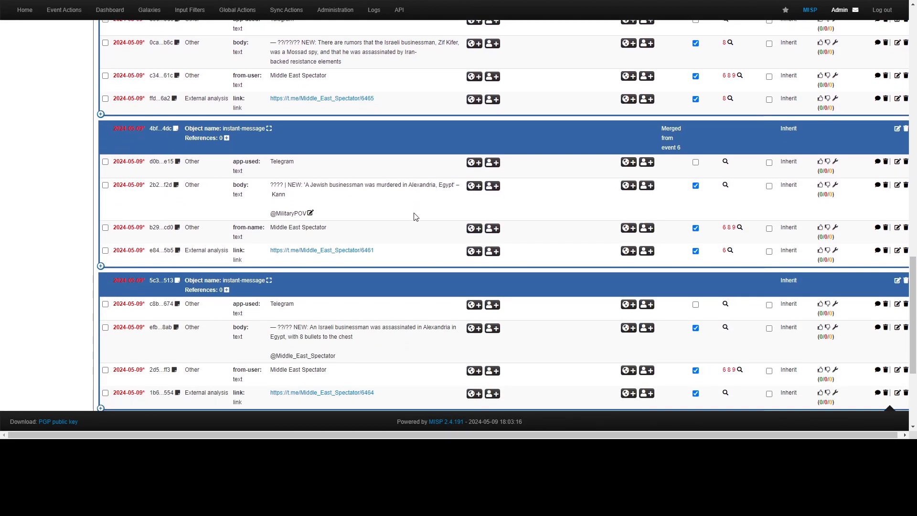
# - Examine the attributes and reference counts of the person, geolocation and instant-message objects to find which ones need linking
pyautogui.scroll(12, 315, 132)
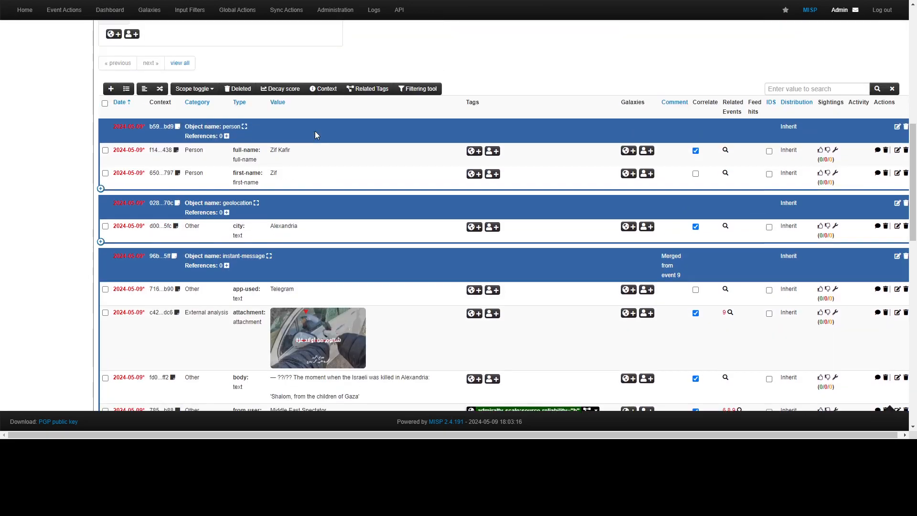
pyautogui.scroll(1, 206, 256)
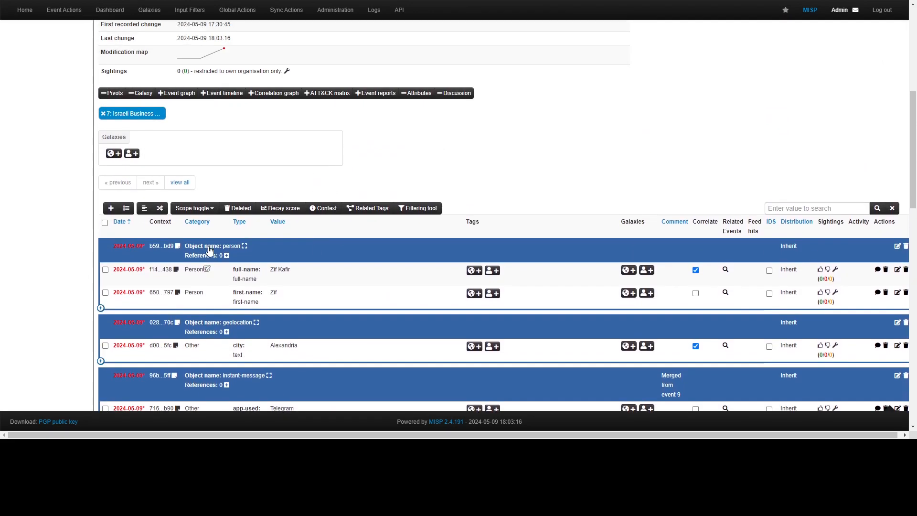
pyautogui.scroll(-5, 286, 206)
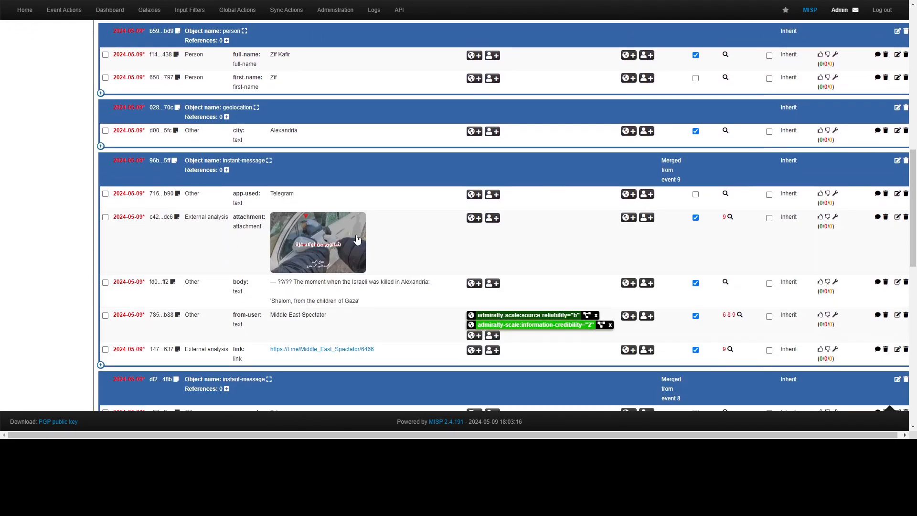
pyautogui.scroll(5, 364, 237)
pyautogui.scroll(4, 285, 233)
pyautogui.scroll(-10, 285, 234)
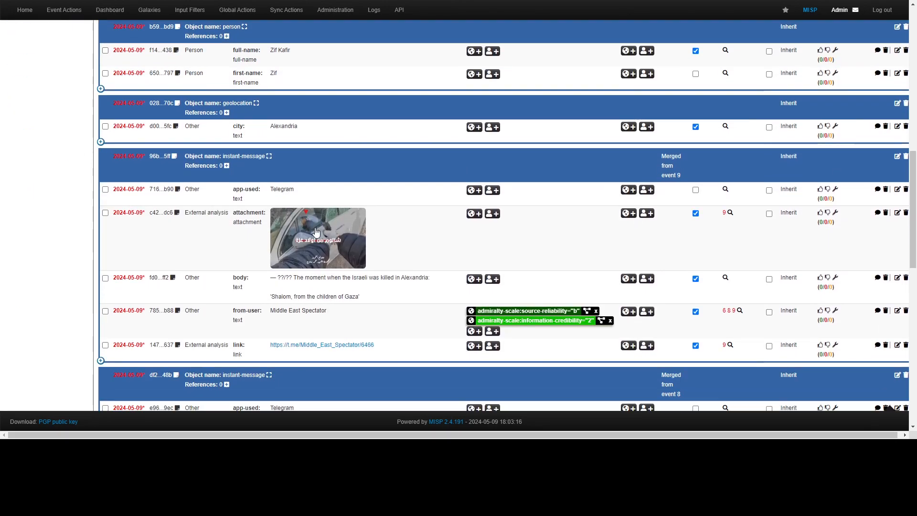
pyautogui.scroll(-4, 392, 227)
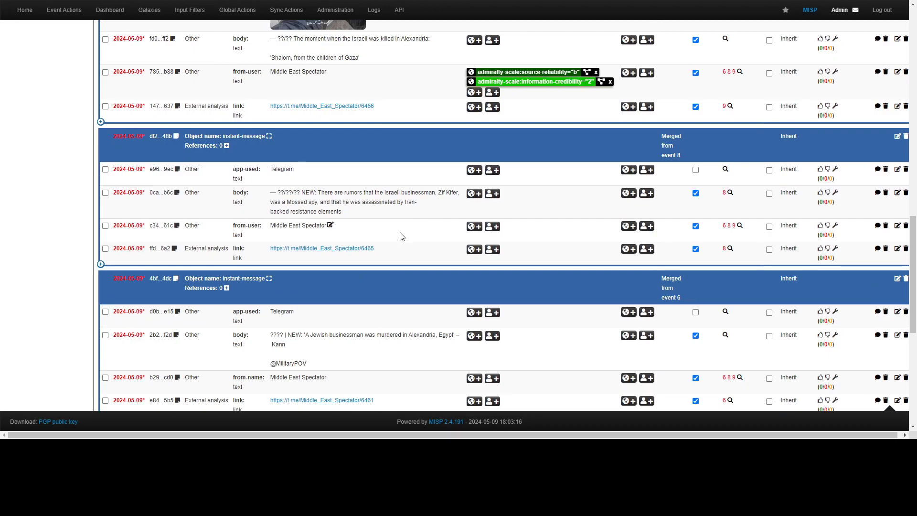
pyautogui.scroll(-4, 393, 240)
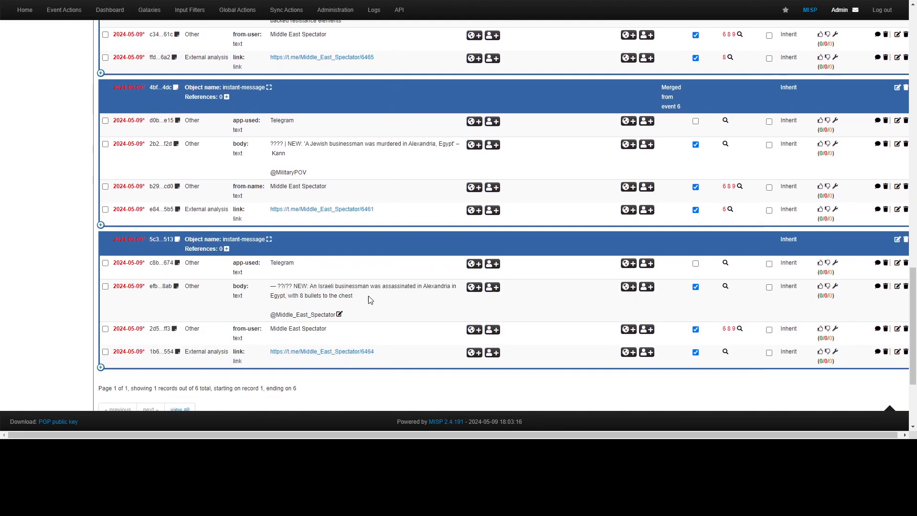
pyautogui.scroll(15, 375, 303)
pyautogui.click(227, 226)
pyautogui.click(356, 101)
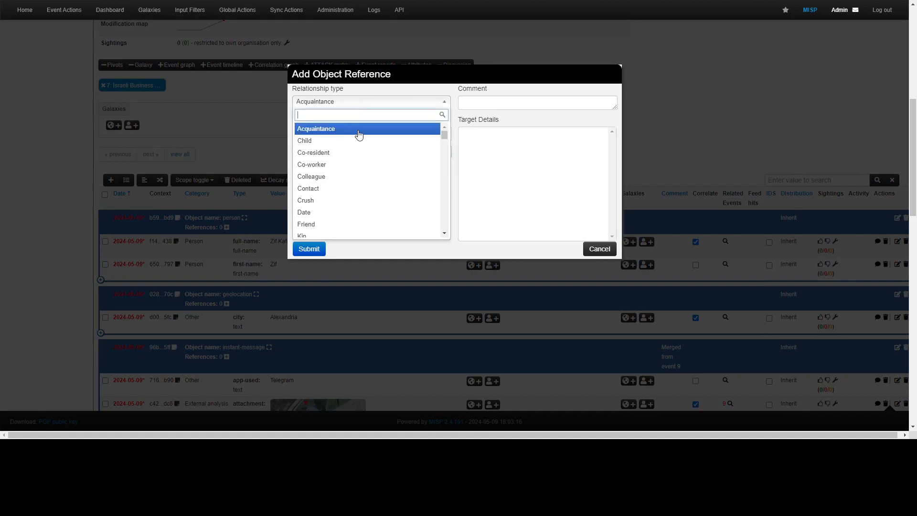
pyautogui.scroll(-5, 351, 189)
pyautogui.scroll(-3, 351, 189)
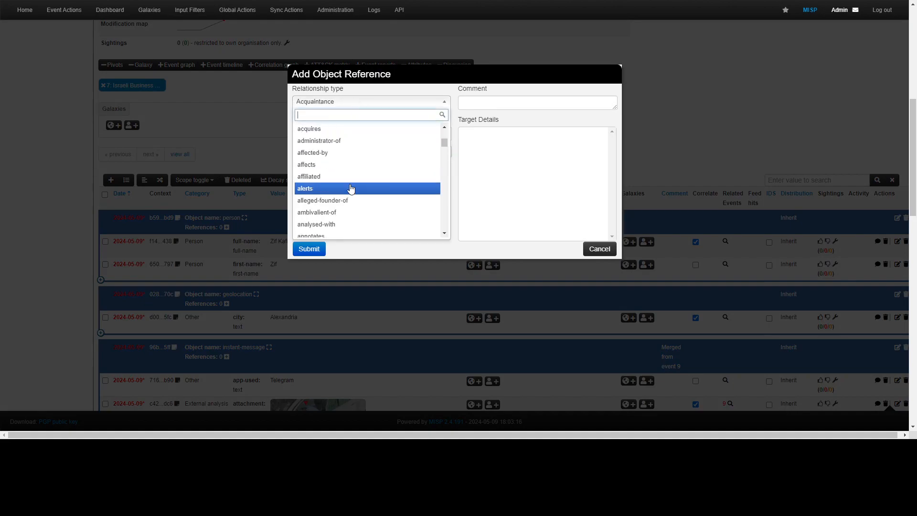
pyautogui.scroll(-2, 350, 189)
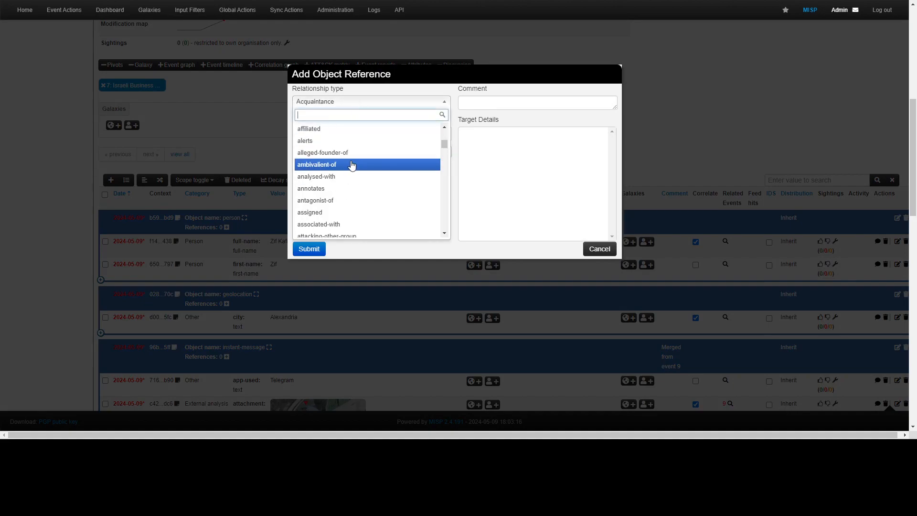
pyautogui.scroll(-2, 350, 200)
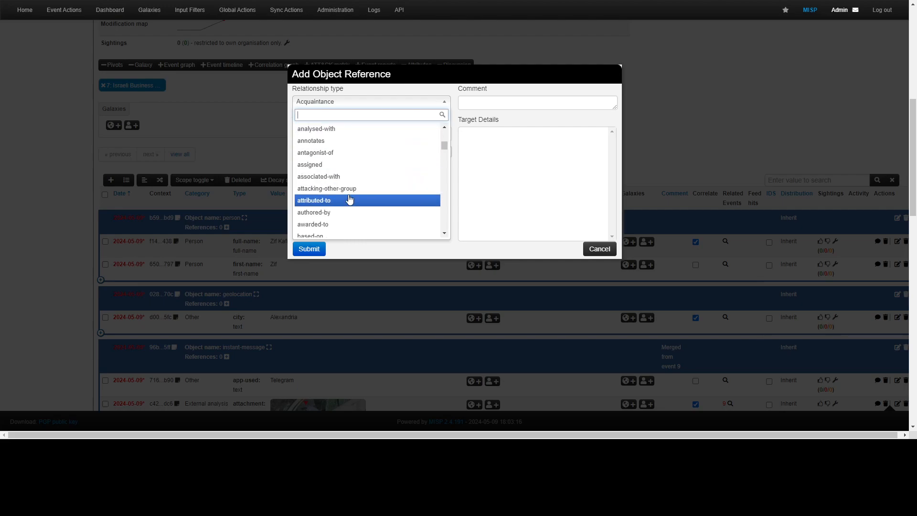
pyautogui.scroll(-2, 349, 200)
pyautogui.scroll(2, 349, 198)
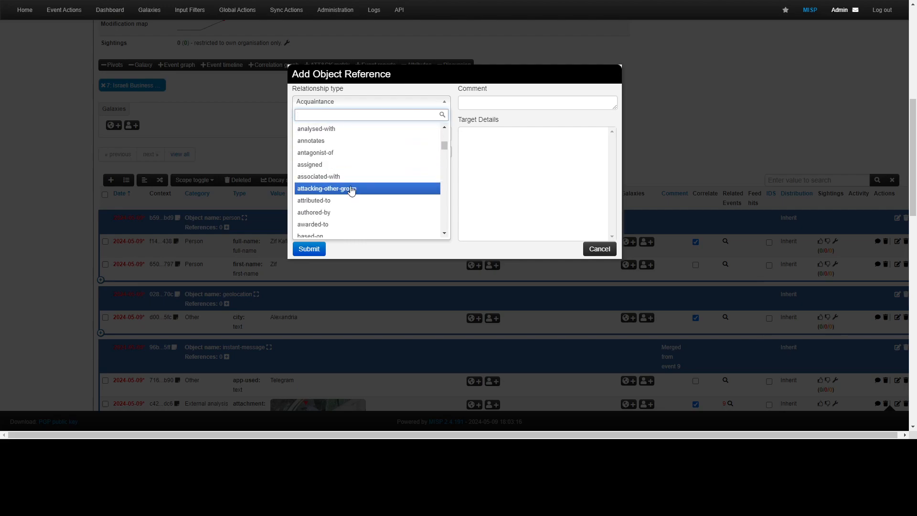
pyautogui.scroll(-15, 355, 221)
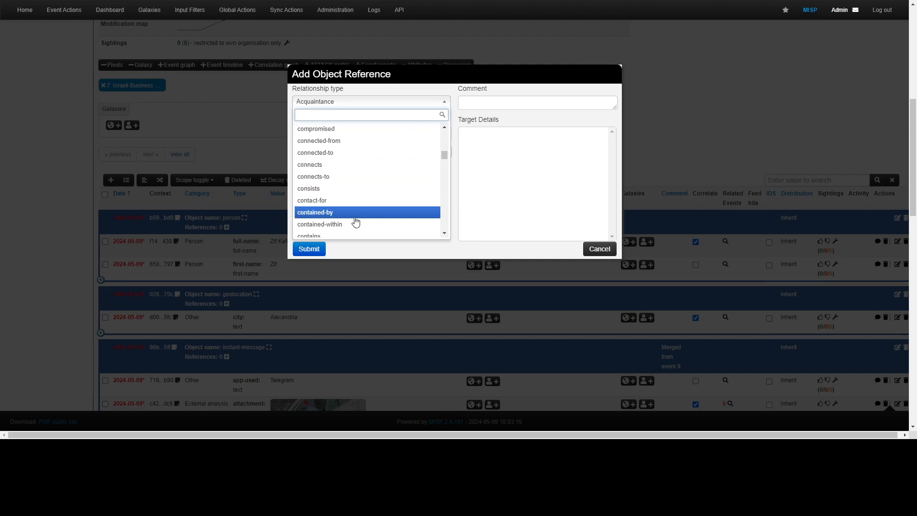
pyautogui.scroll(-6, 355, 219)
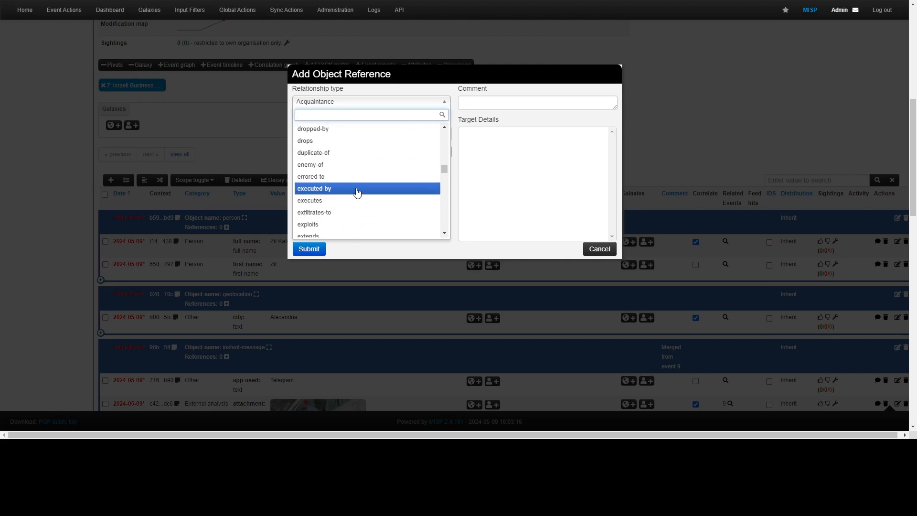
pyautogui.scroll(-8, 357, 211)
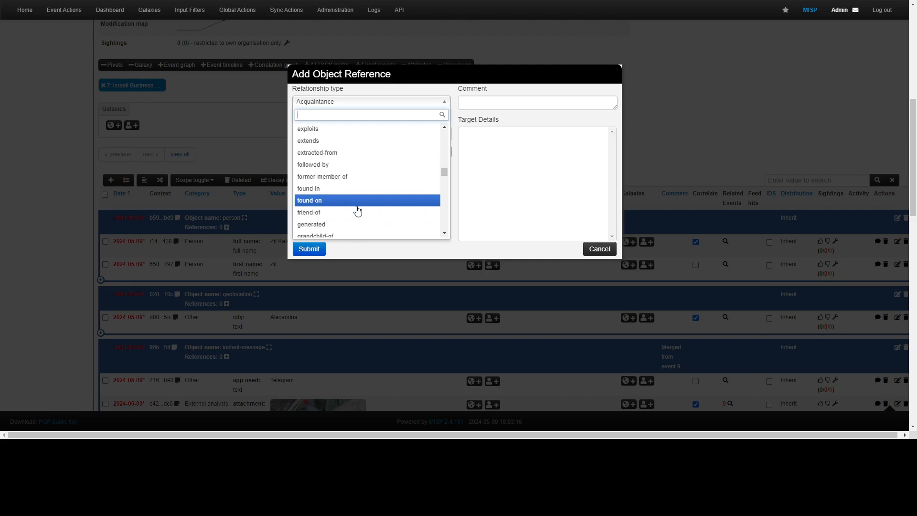
pyautogui.scroll(-12, 358, 210)
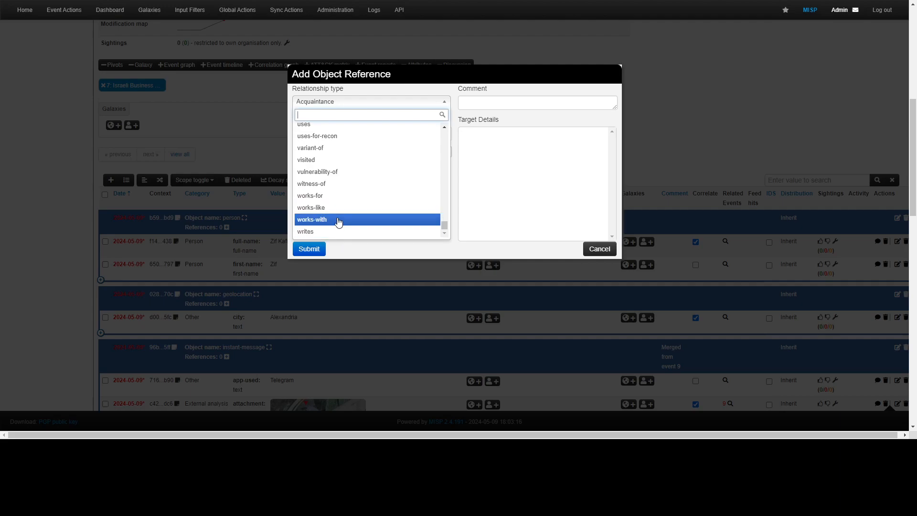
pyautogui.scroll(-2, 340, 211)
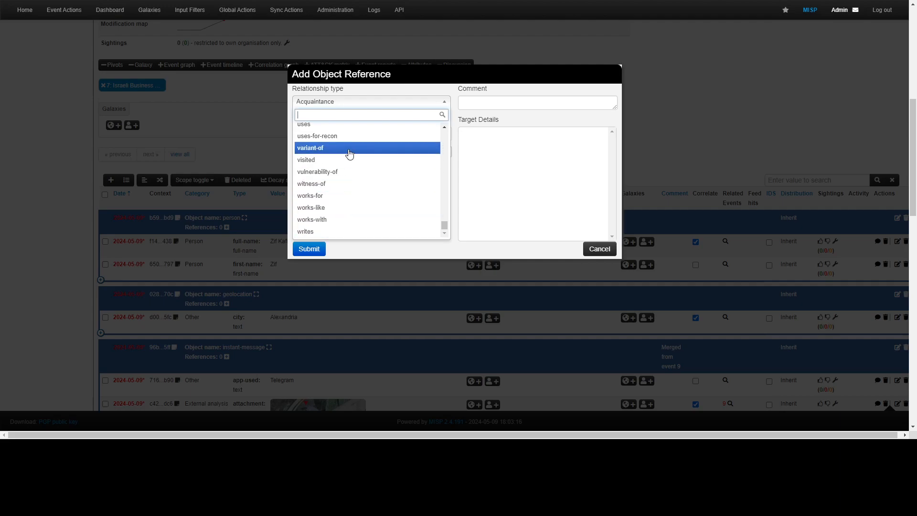
pyautogui.write('de')
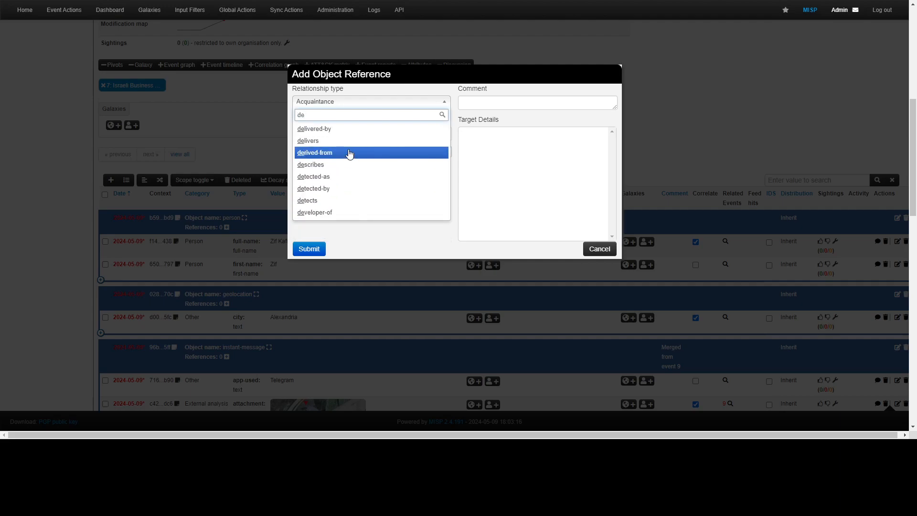
pyautogui.click(348, 165)
pyautogui.click(365, 135)
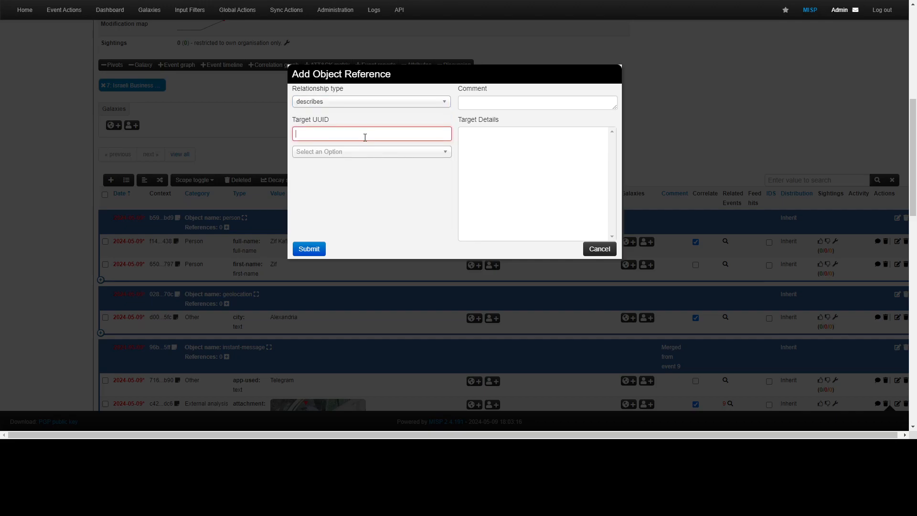
pyautogui.click(604, 255)
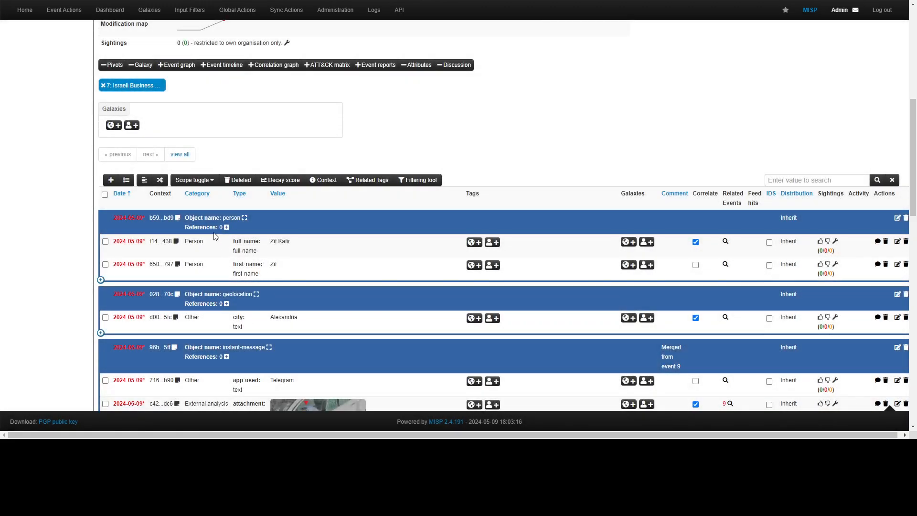
# - Add a "describes" reference from the instant-message object merged from event 9 to the person object
pyautogui.scroll(-1, 233, 256)
pyautogui.scroll(-2, 232, 256)
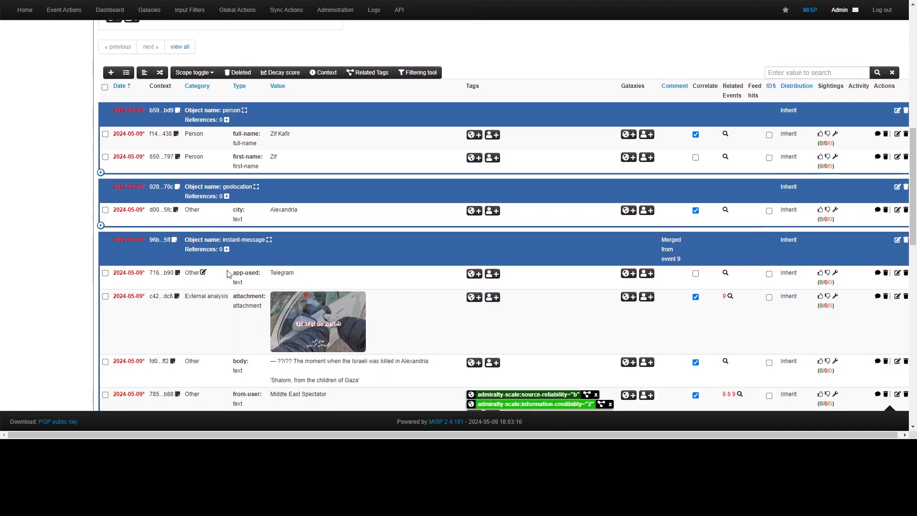
pyautogui.click(226, 213)
pyautogui.click(354, 101)
pyautogui.click(356, 102)
pyautogui.click(345, 152)
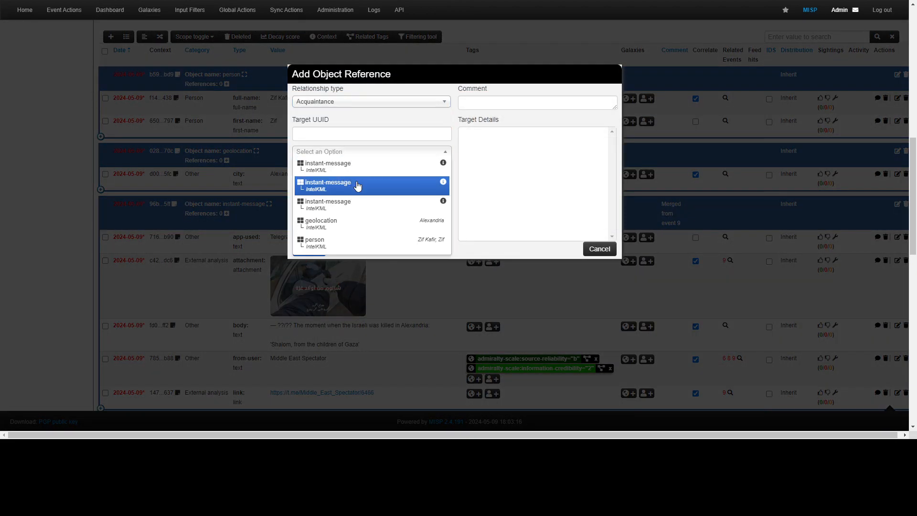
pyautogui.click(356, 244)
pyautogui.click(400, 102)
pyautogui.write('desc')
pyautogui.click(370, 129)
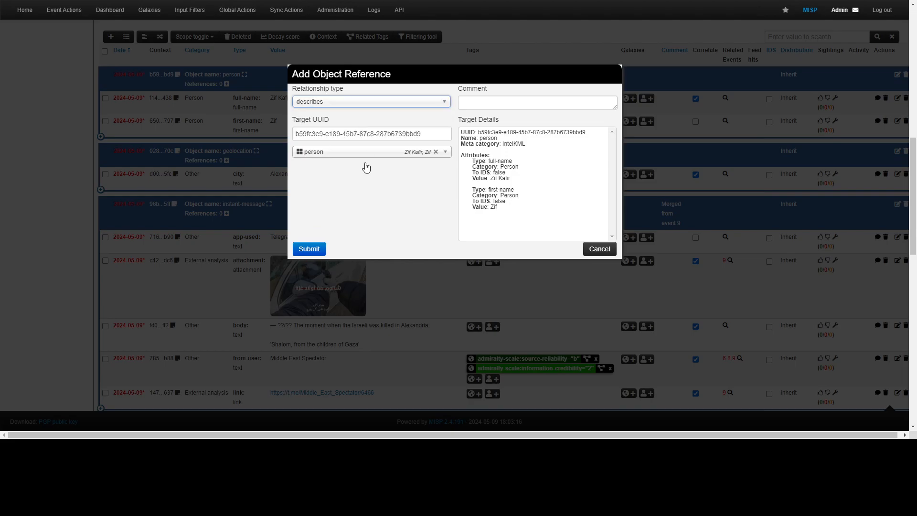
pyautogui.click(309, 249)
# - Add a "describes" reference from the instant-message object merged from event 8 to the person object
pyautogui.scroll(-3, 258, 250)
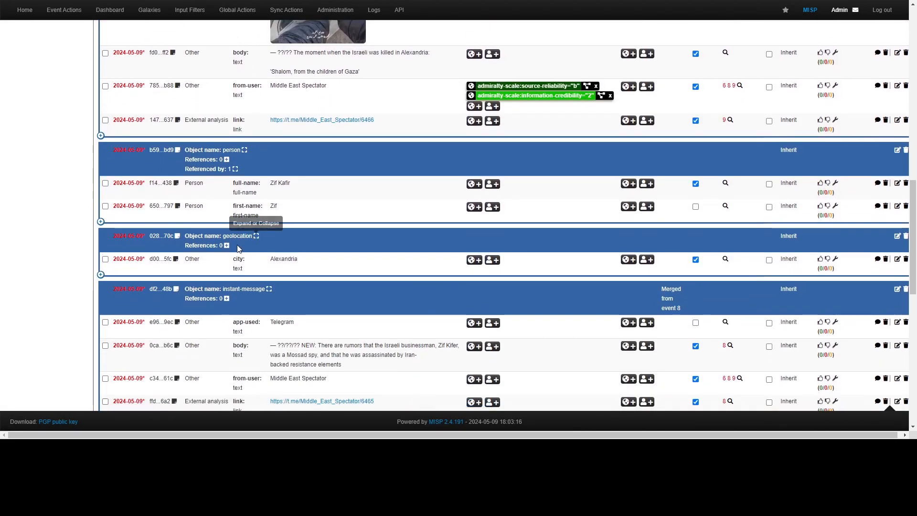
pyautogui.click(226, 298)
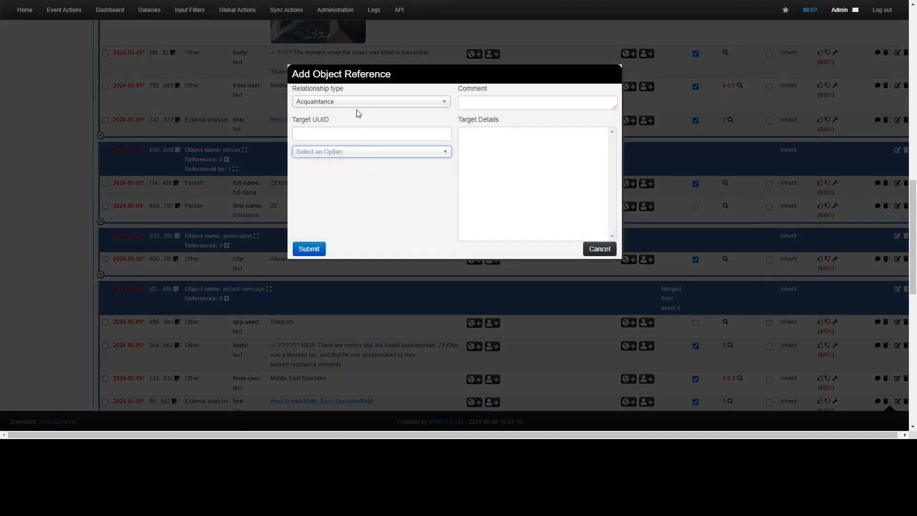
pyautogui.click(358, 105)
pyautogui.write('des')
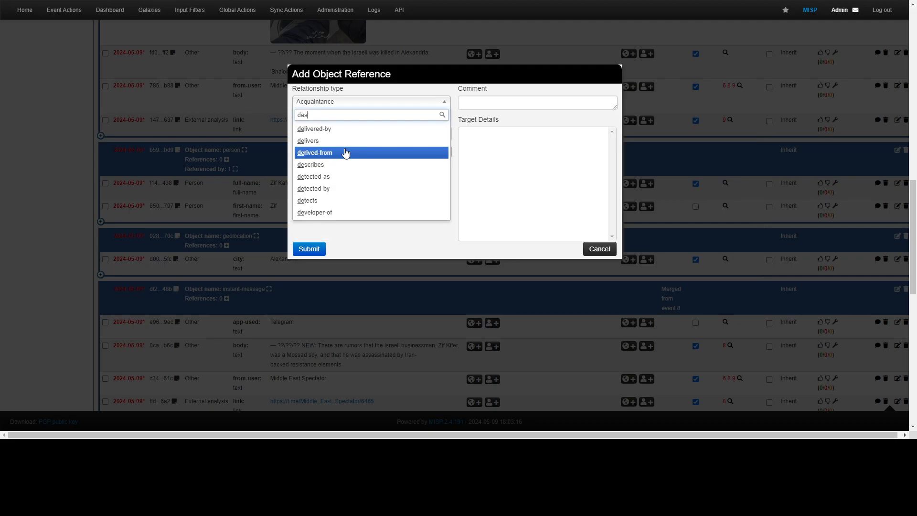
pyautogui.click(343, 129)
pyautogui.click(343, 154)
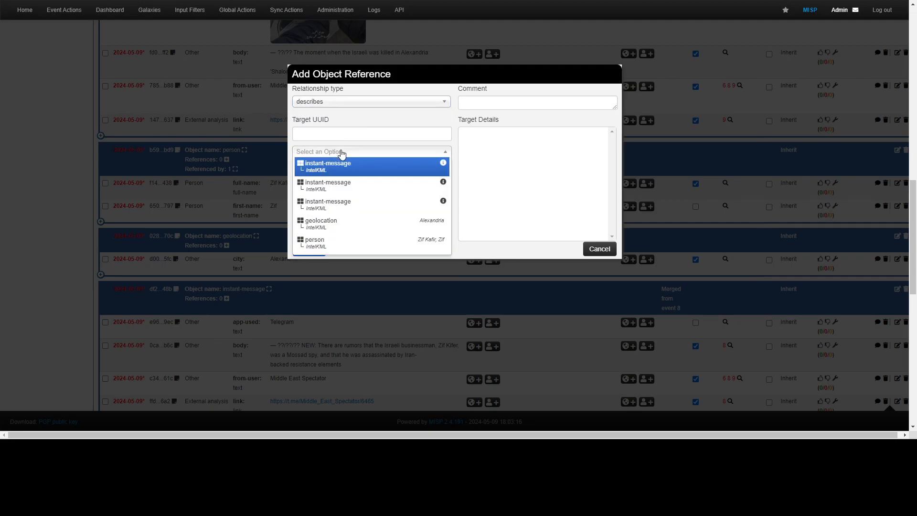
pyautogui.click(351, 244)
pyautogui.click(310, 249)
# - Display the event graph of event 7 to view the references between its objects
pyautogui.scroll(10, 227, 231)
pyautogui.click(176, 256)
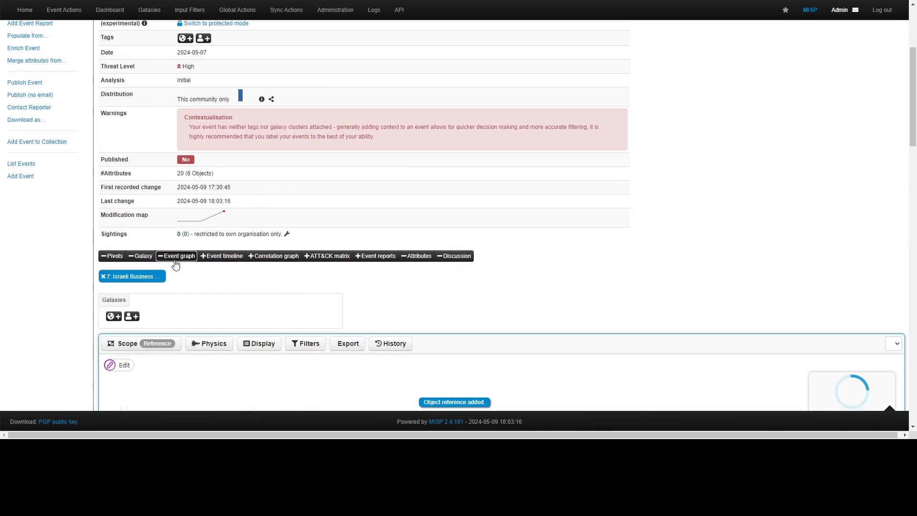
pyautogui.scroll(-5, 296, 205)
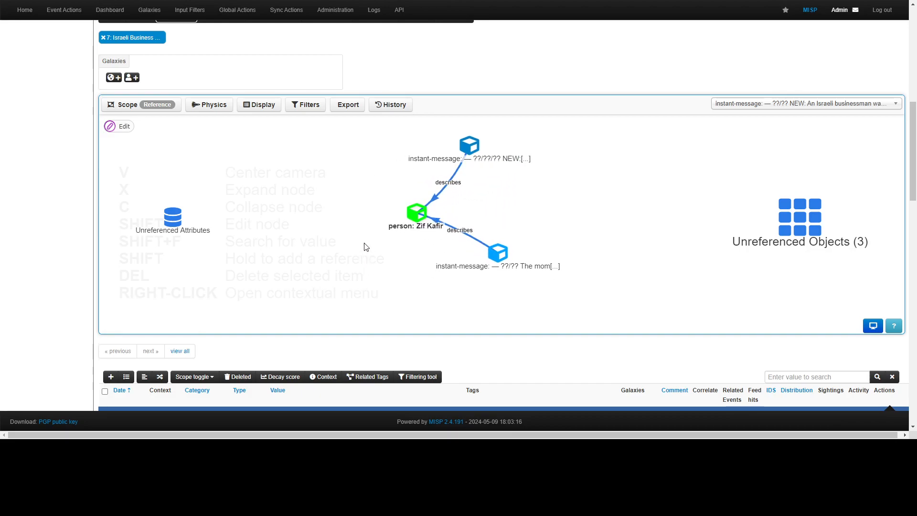
# - Compare the event graph with the object list, checking which person, geolocation and instant-message objects lack references
pyautogui.scroll(-3, 367, 247)
pyautogui.scroll(-8, 235, 280)
pyautogui.scroll(-1, 235, 281)
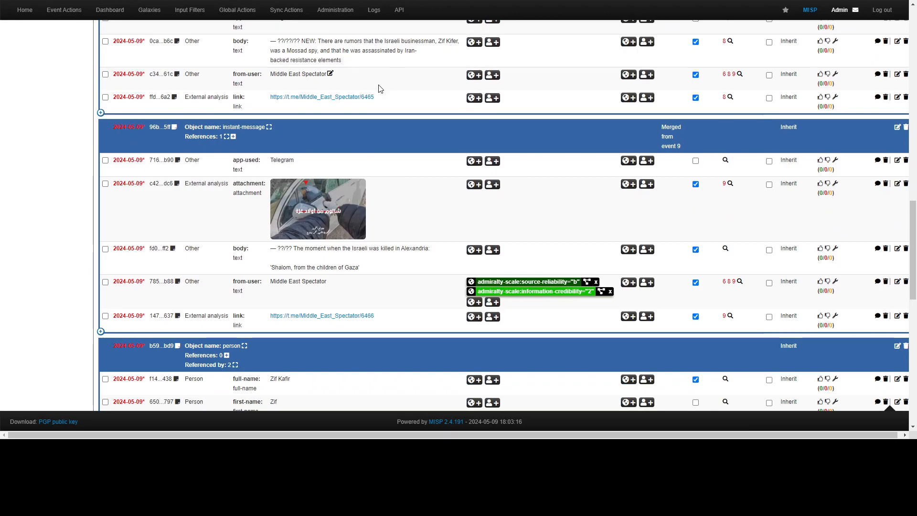
pyautogui.scroll(7, 364, 208)
pyautogui.scroll(5, 407, 156)
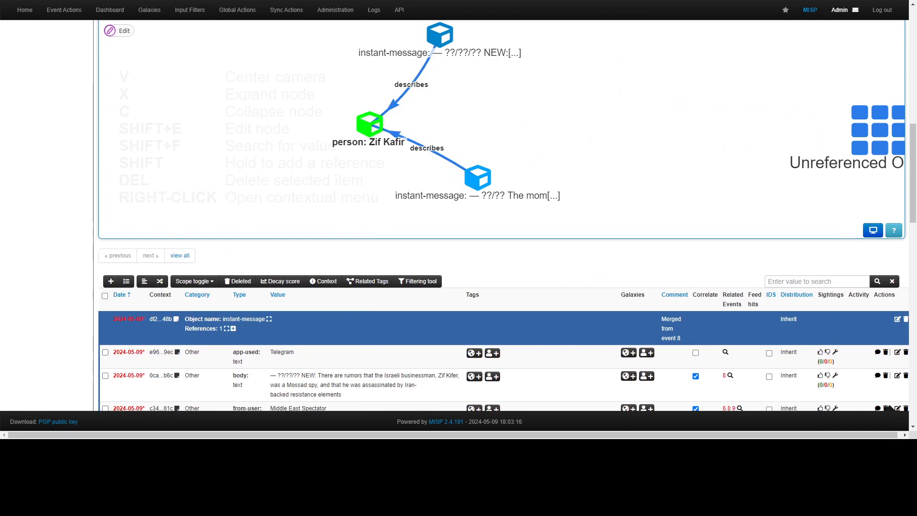
pyautogui.scroll(-15, 63, 285)
pyautogui.scroll(2, 256, 253)
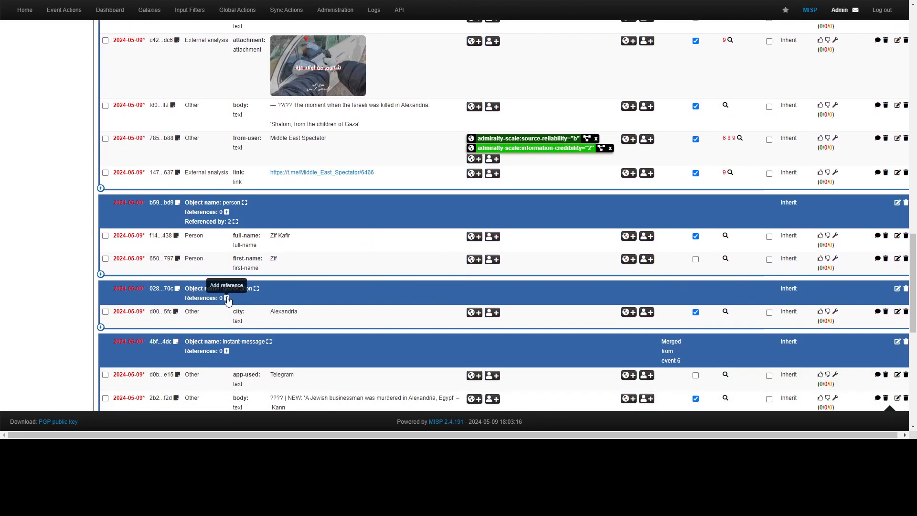
pyautogui.scroll(12, 228, 300)
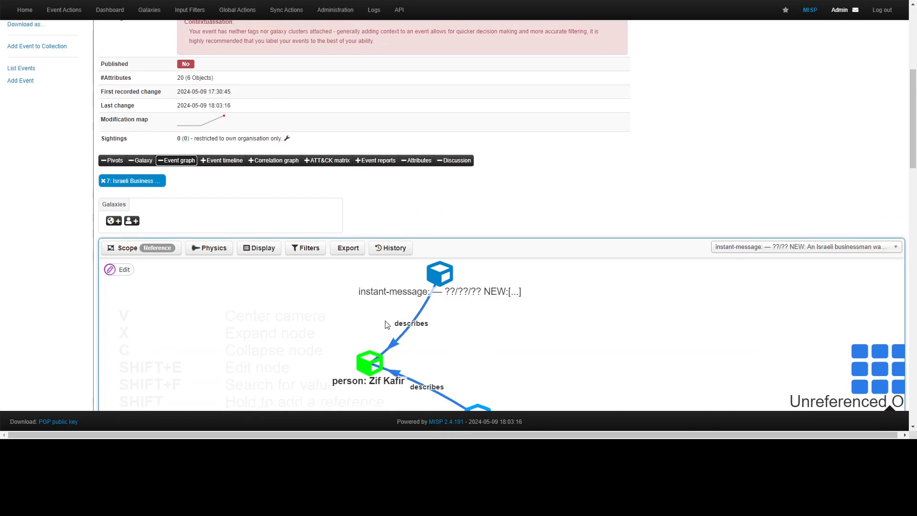
# - Start a new object reference from the person object and bring up its relationship type choices
pyautogui.scroll(-2, 387, 324)
pyautogui.scroll(-8, 471, 184)
pyautogui.scroll(-7, 253, 352)
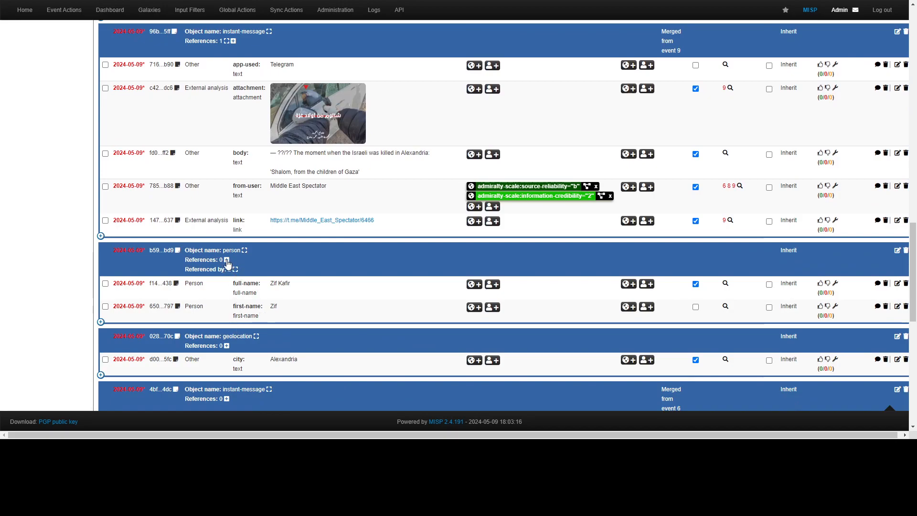
pyautogui.click(226, 260)
pyautogui.click(346, 102)
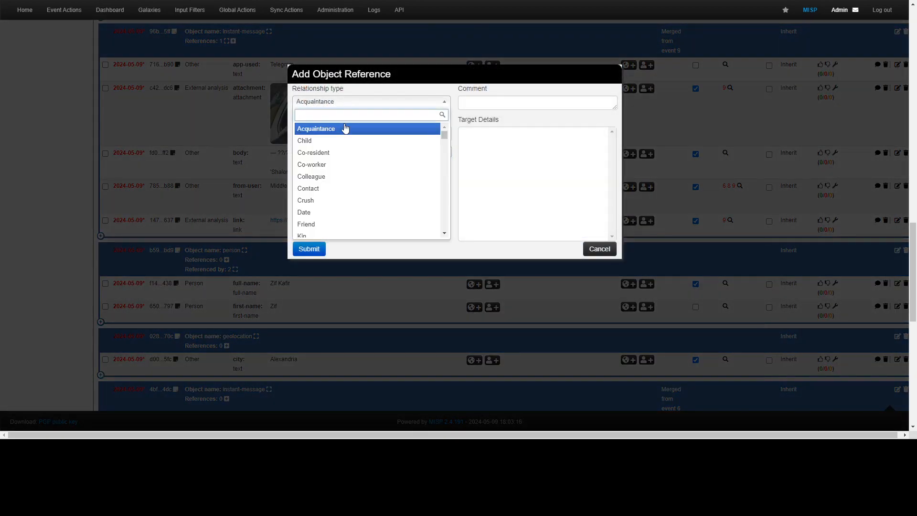
pyautogui.write('res')
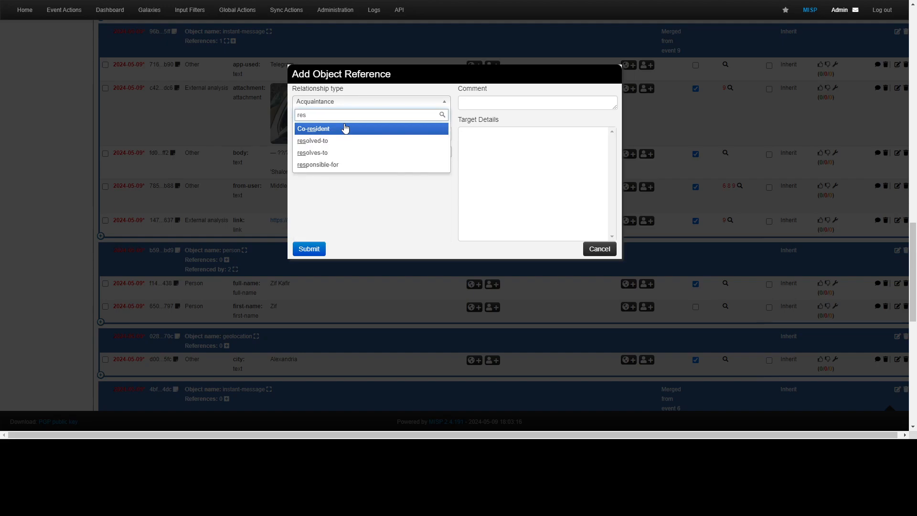
pyautogui.press('BackSpace')
pyautogui.press('BackSpace')
pyautogui.press('BackSpace')
pyautogui.write('liv')
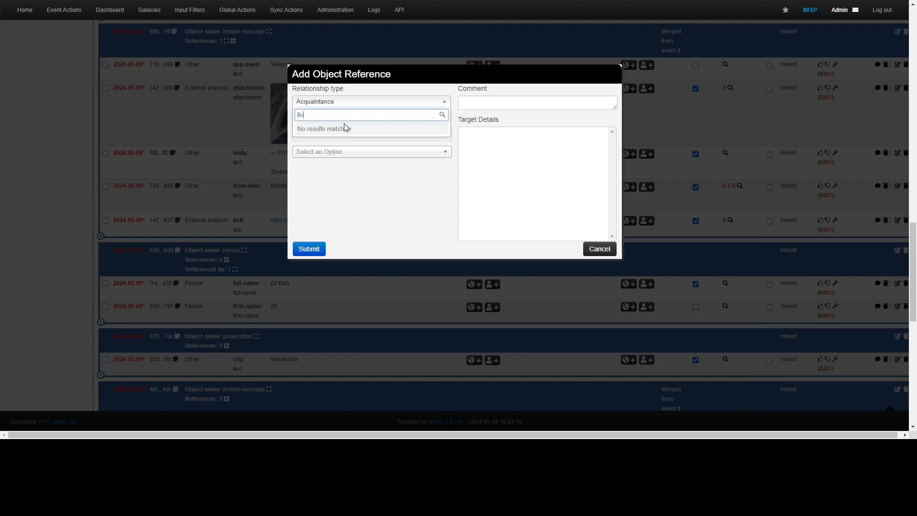
pyautogui.press('BackSpace')
pyautogui.press('BackSpace')
pyautogui.scroll(-1, 342, 191)
pyautogui.scroll(-5, 345, 176)
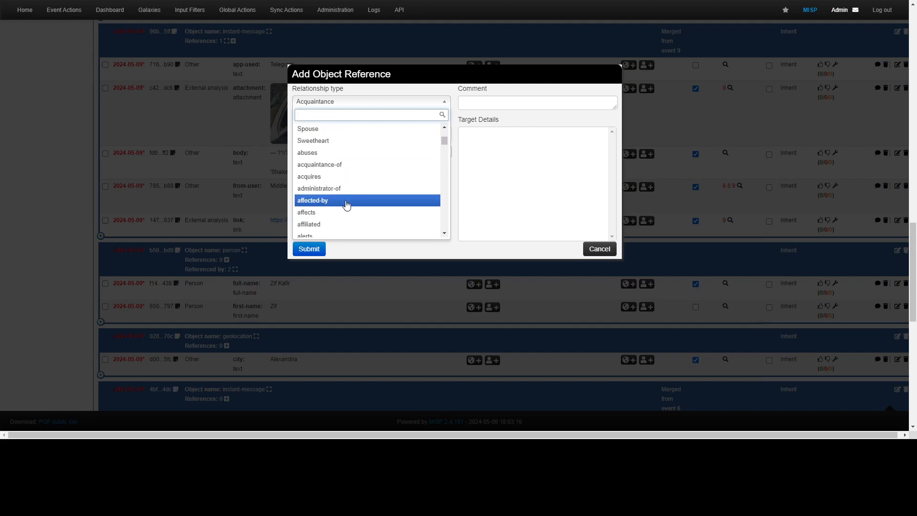
pyautogui.scroll(-3, 347, 206)
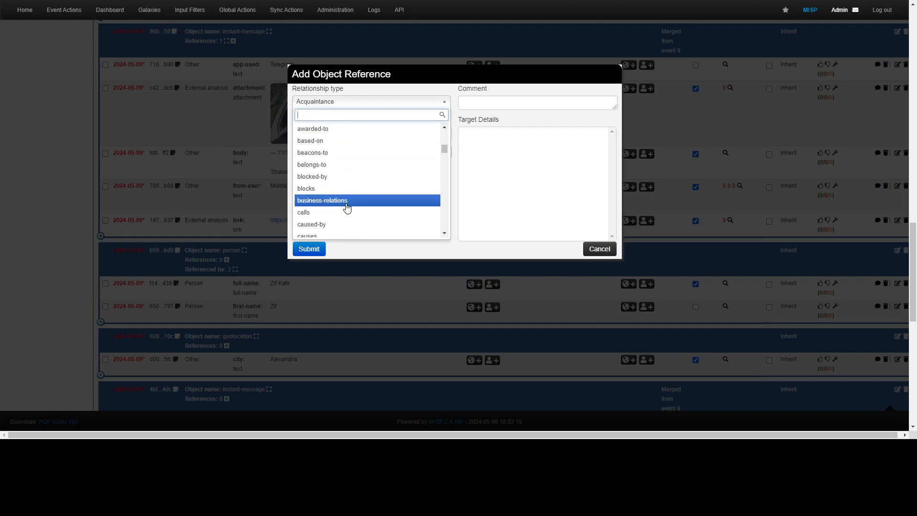
# - Complete the person object's reference as "located-at", targeting the Alexandria geolocation object
pyautogui.write('loca')
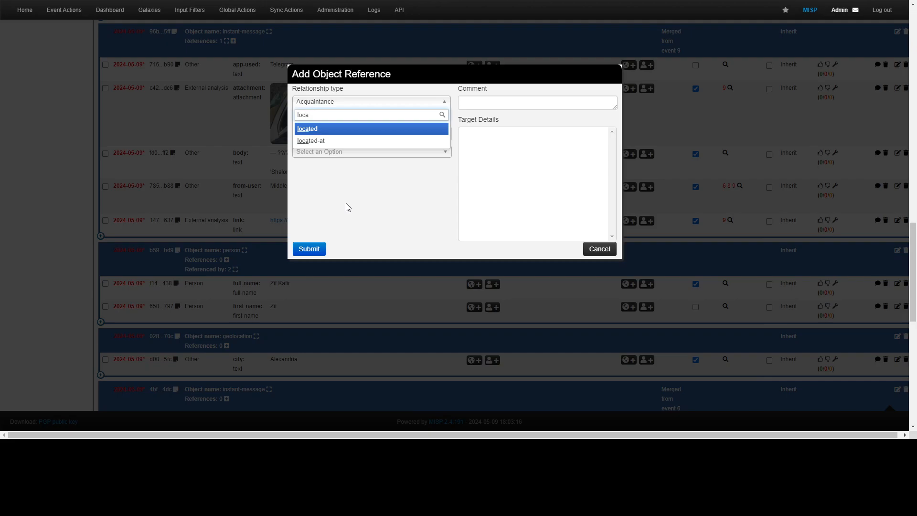
pyautogui.click(329, 144)
pyautogui.click(328, 151)
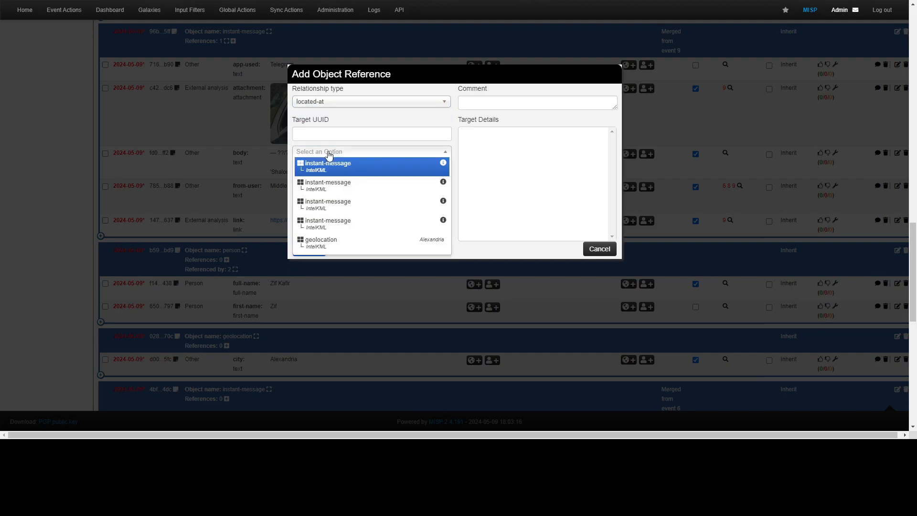
pyautogui.click(354, 222)
pyautogui.click(308, 249)
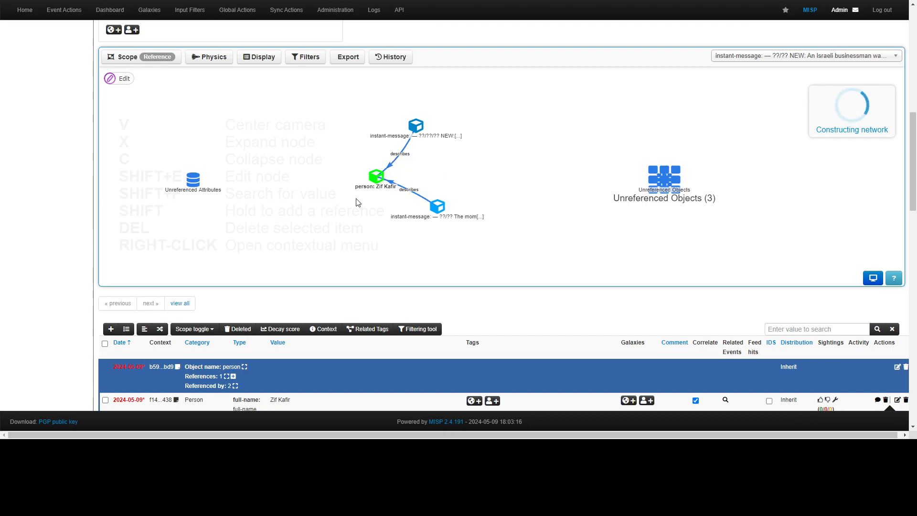
# - Add the global tag admiralty-scale:source-reliability="b" to the from-user attribute of the instant-message object merged from event 8
pyautogui.moveTo(382, 180); pyautogui.dragTo(386, 171)
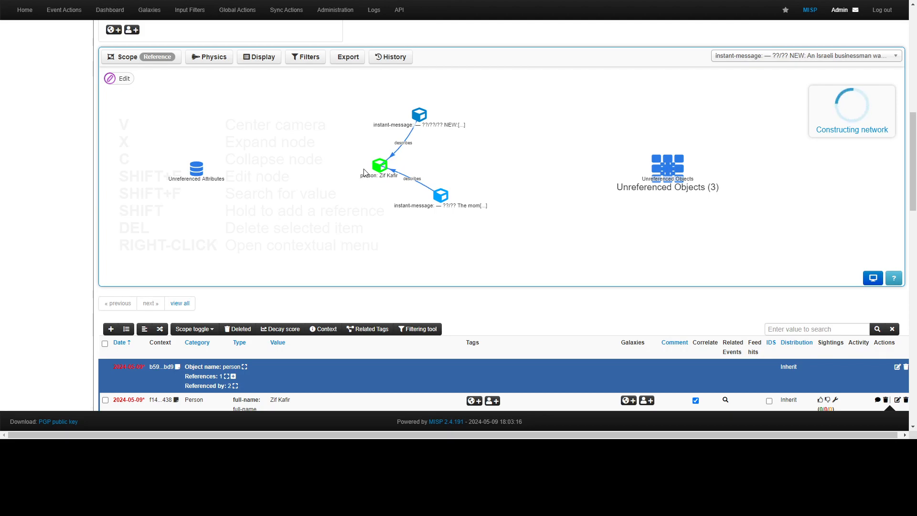
pyautogui.scroll(-1, 275, 365)
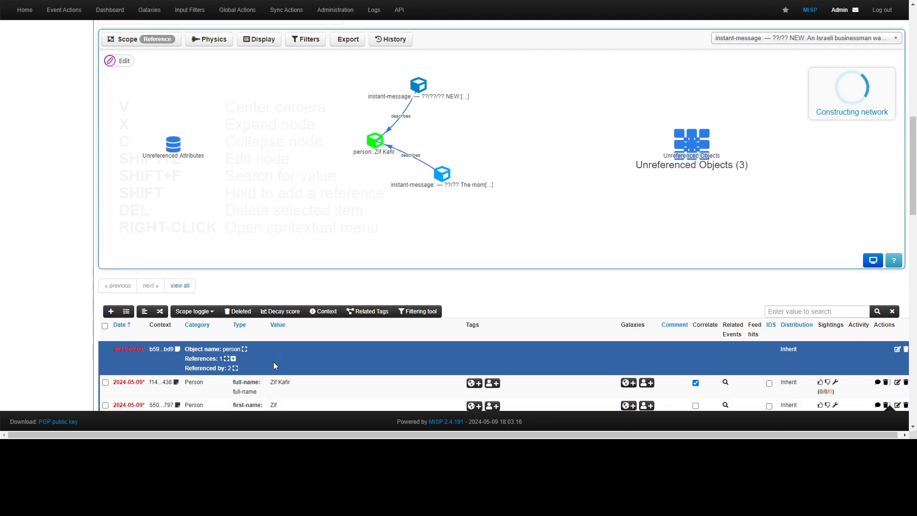
pyautogui.scroll(-8, 274, 365)
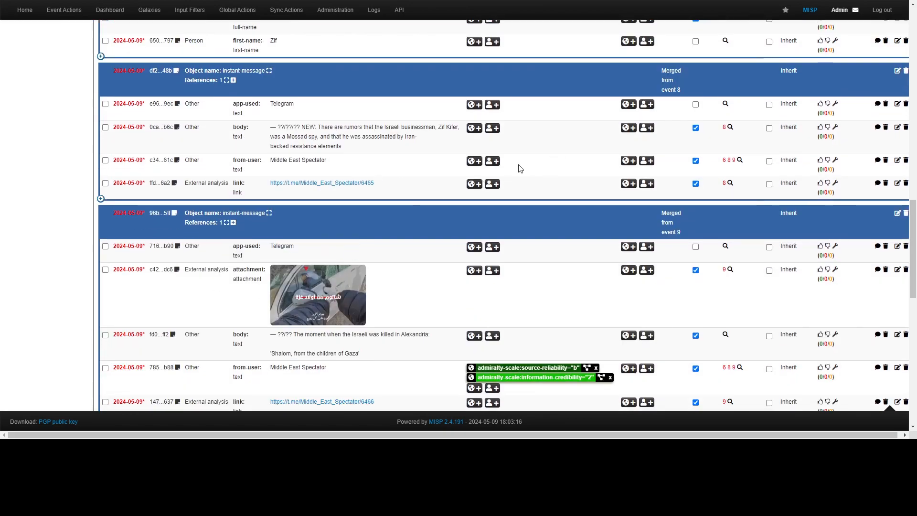
pyautogui.click(471, 163)
pyautogui.click(511, 170)
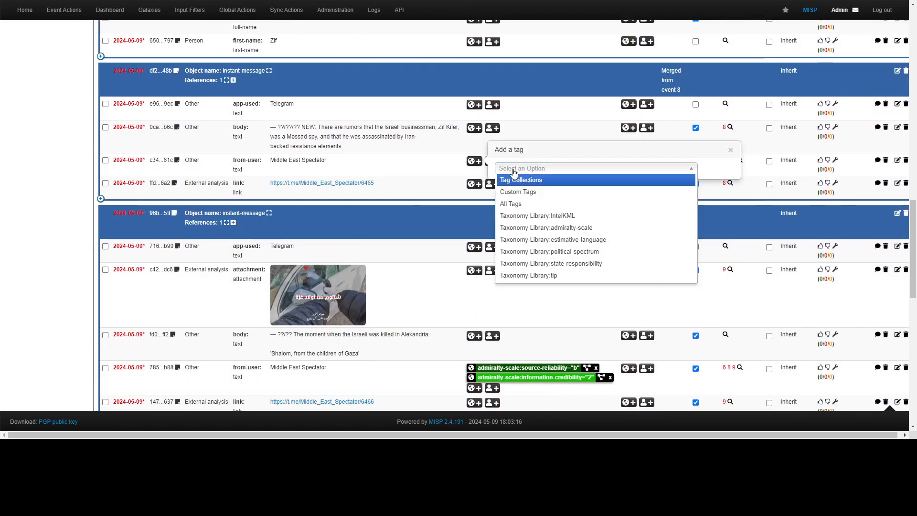
pyautogui.click(593, 229)
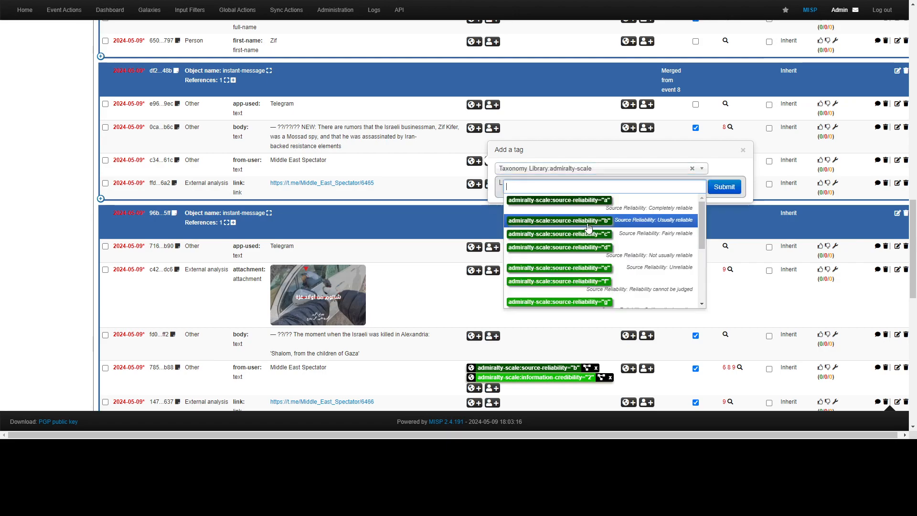
pyautogui.click(643, 218)
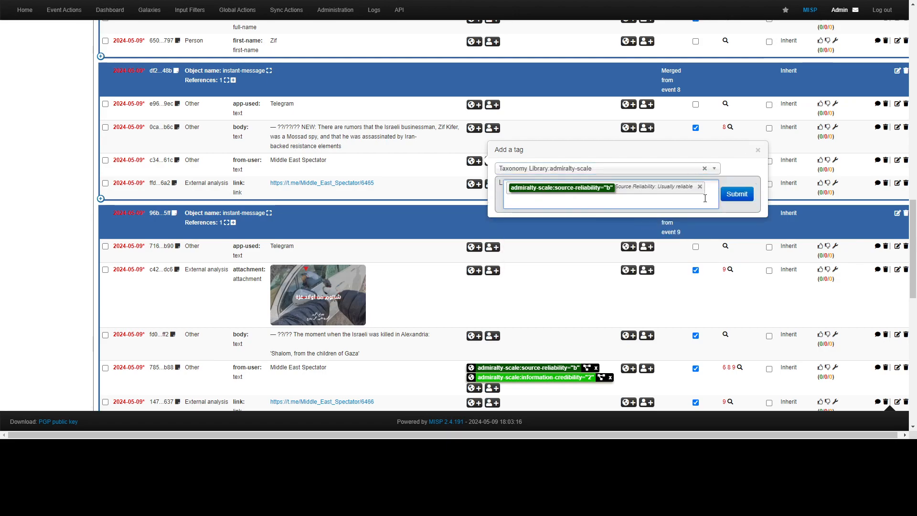
pyautogui.click(736, 194)
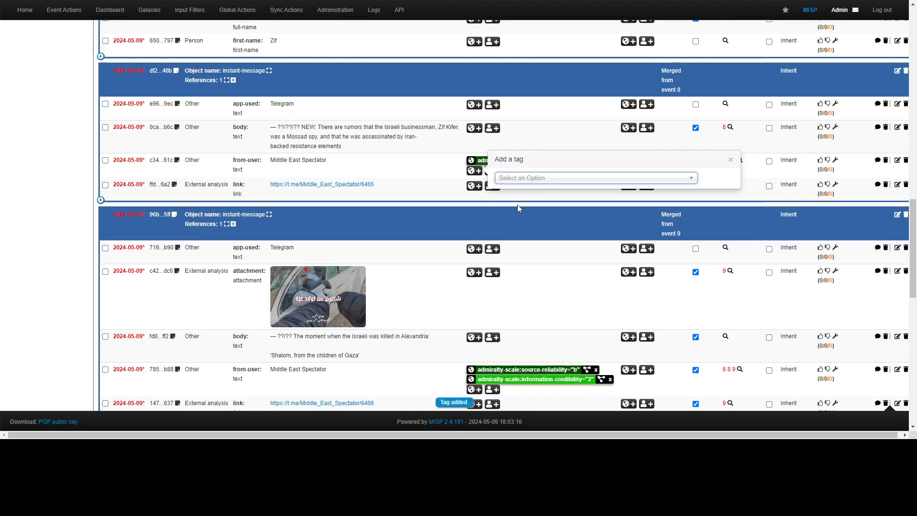
# - Try to add another admiralty-scale tag to the from-user attribute of the instant-message object merged from event 8
pyautogui.click(517, 179)
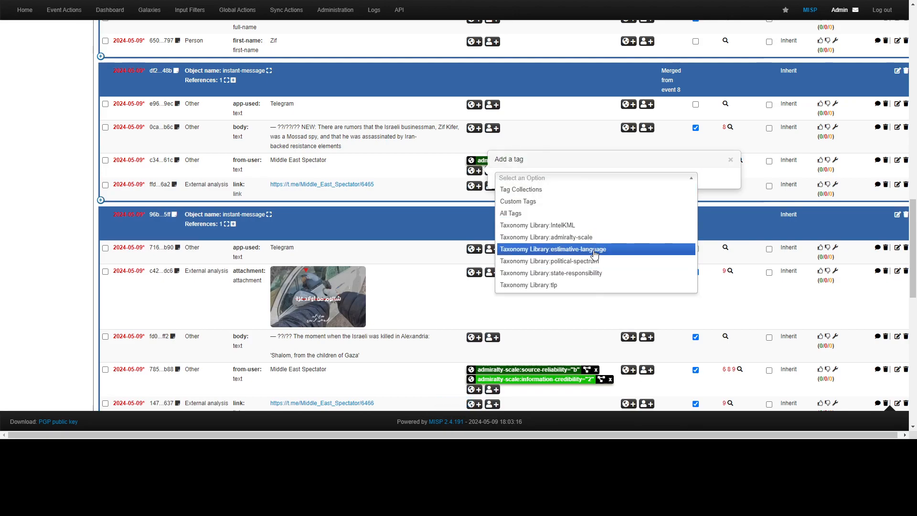
pyautogui.click(584, 238)
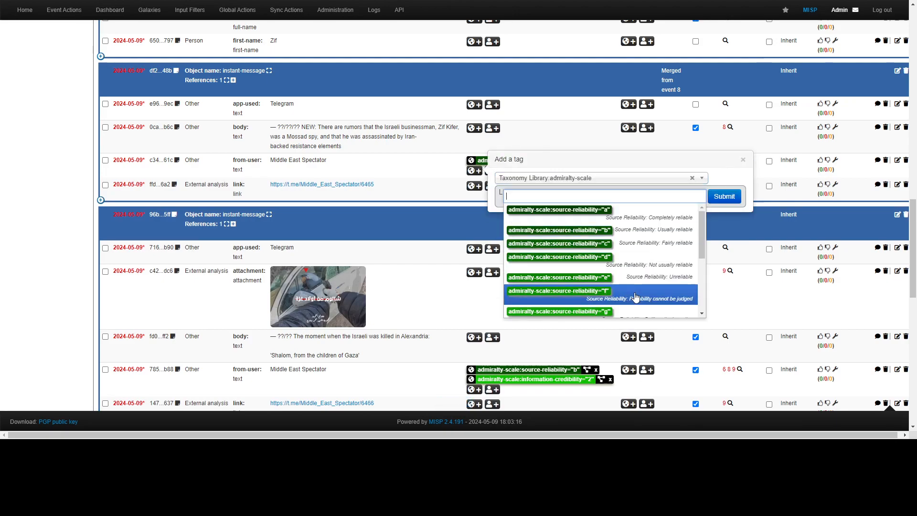
pyautogui.click(652, 248)
pyautogui.click(725, 198)
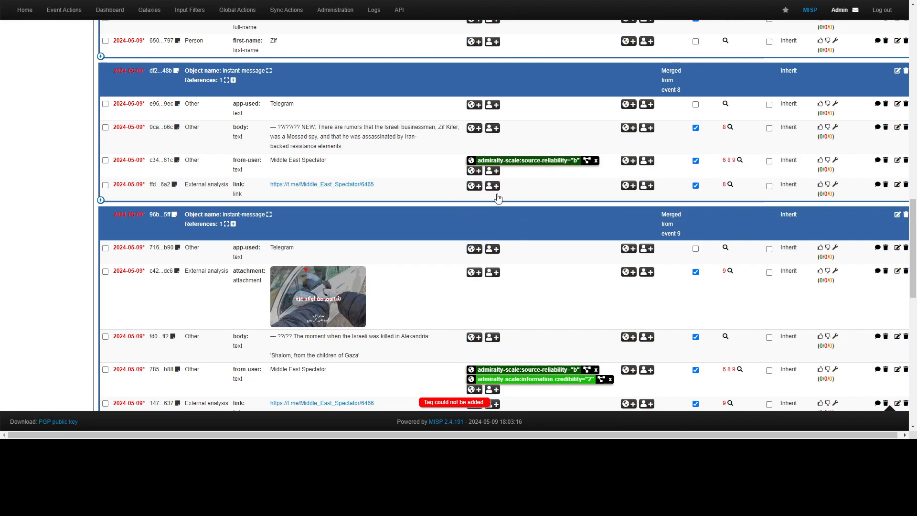
pyautogui.click(475, 171)
pyautogui.click(563, 179)
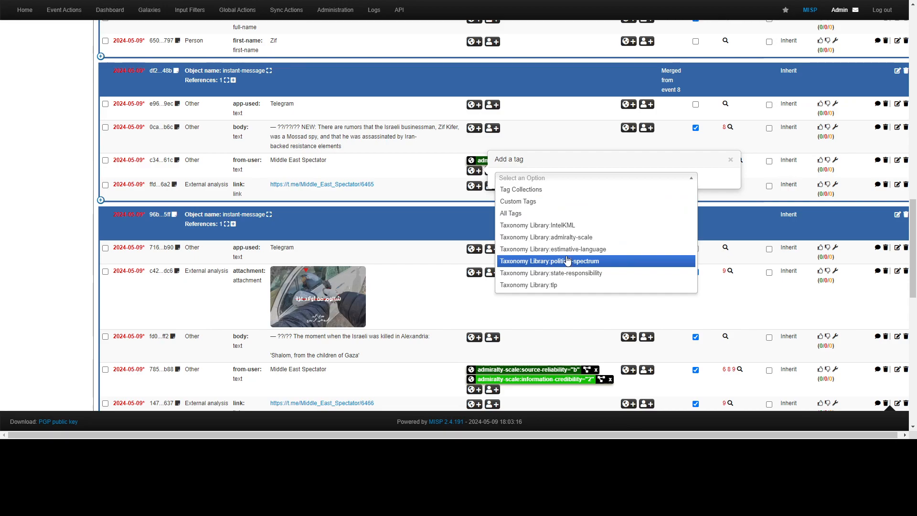
pyautogui.click(566, 237)
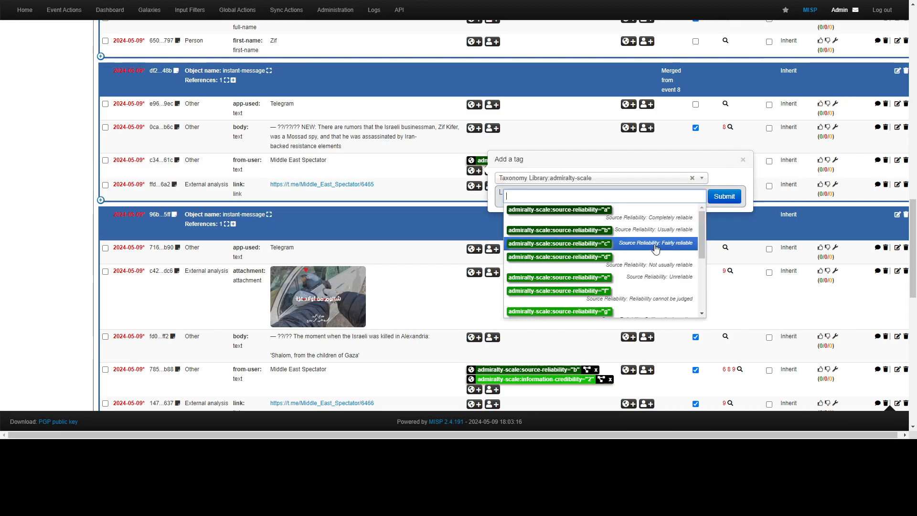
pyautogui.click(655, 244)
pyautogui.click(724, 196)
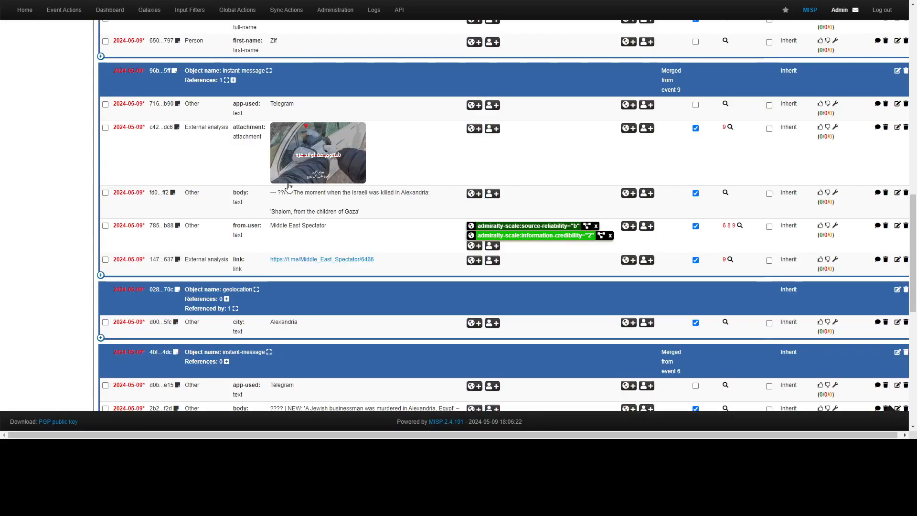
# - Add the global tag admiralty-scale:information-credibility="3" to the from-user attribute of the instant-message object merged from event 8
pyautogui.scroll(-3, 366, 152)
pyautogui.scroll(10, 368, 146)
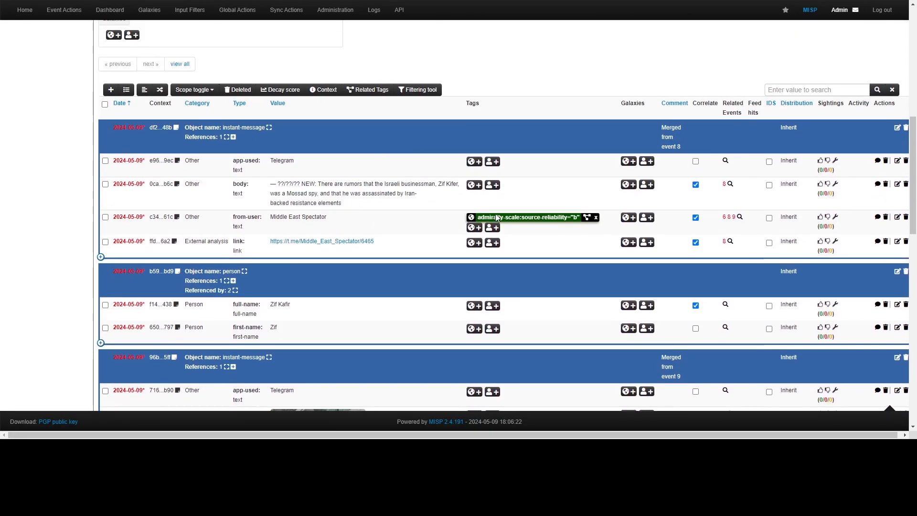
pyautogui.click(475, 228)
pyautogui.click(501, 235)
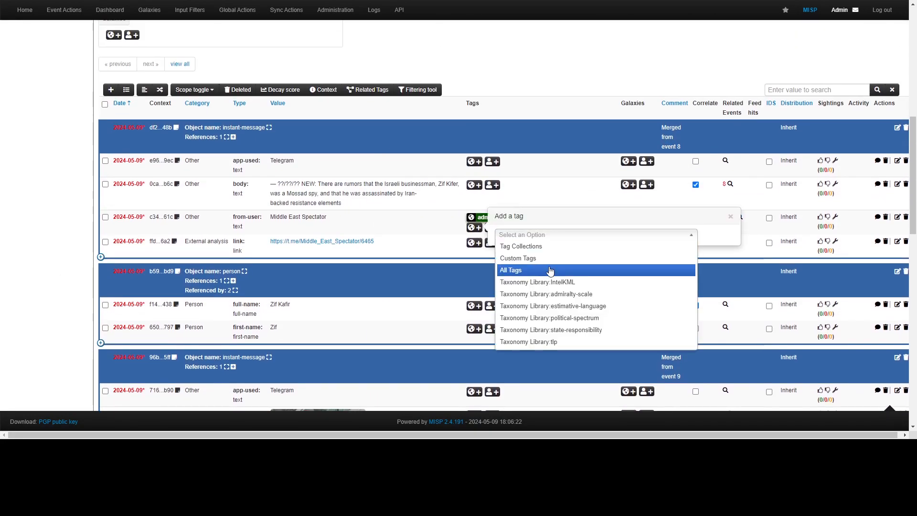
pyautogui.click(591, 293)
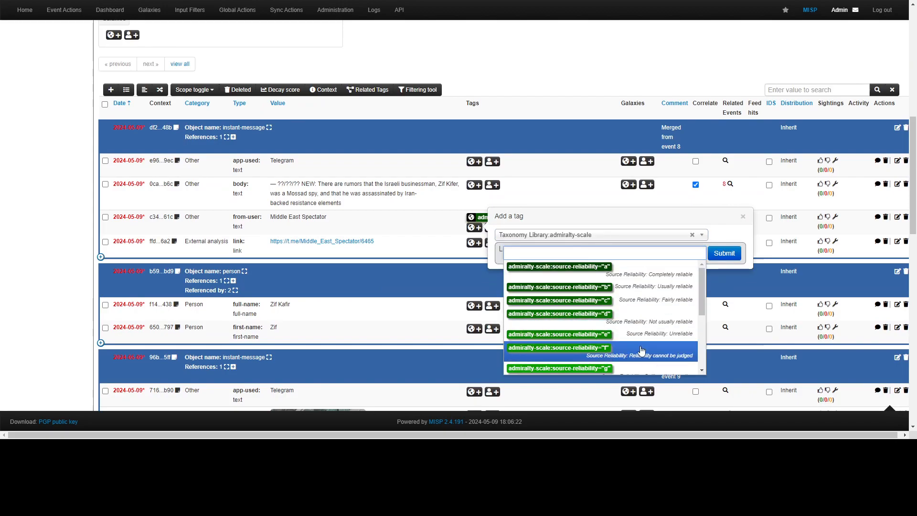
pyautogui.scroll(-1, 645, 296)
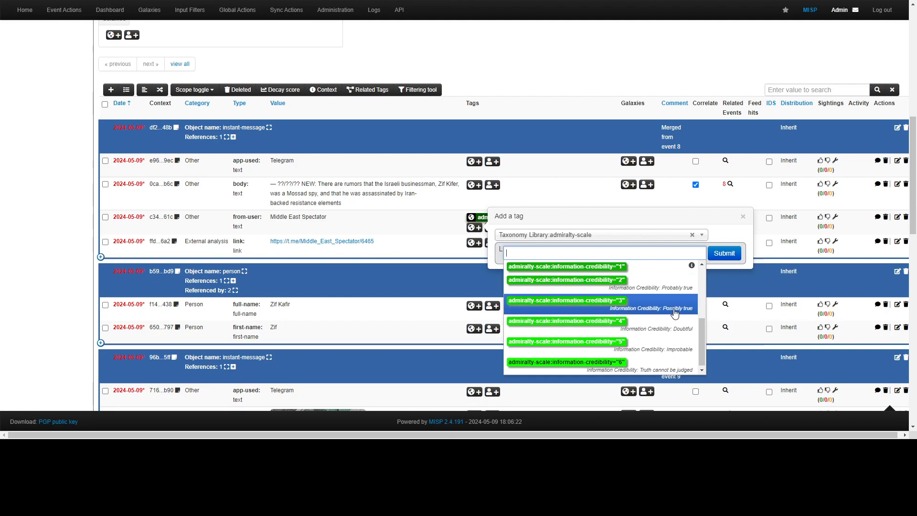
pyautogui.click(678, 306)
pyautogui.click(753, 261)
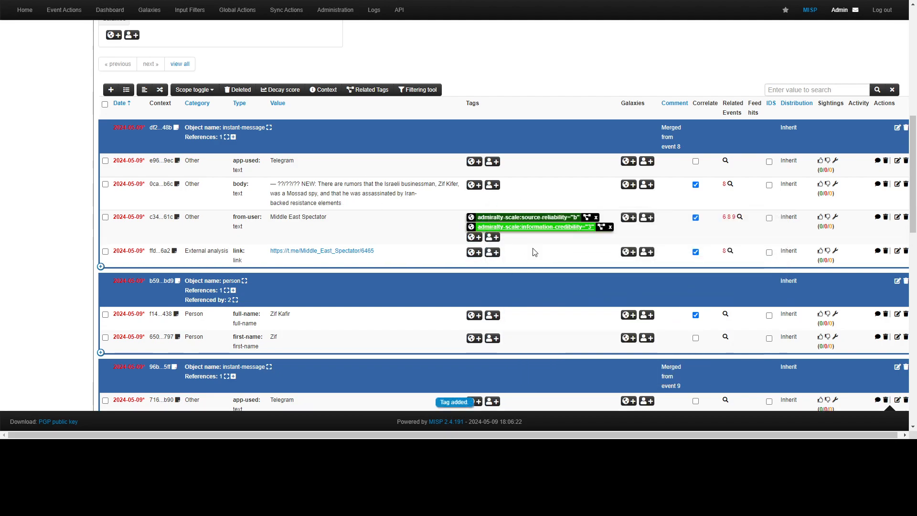
# - Display the event graph again to check the references around the person and geolocation objects
pyautogui.scroll(8, 456, 197)
pyautogui.scroll(-4, 347, 225)
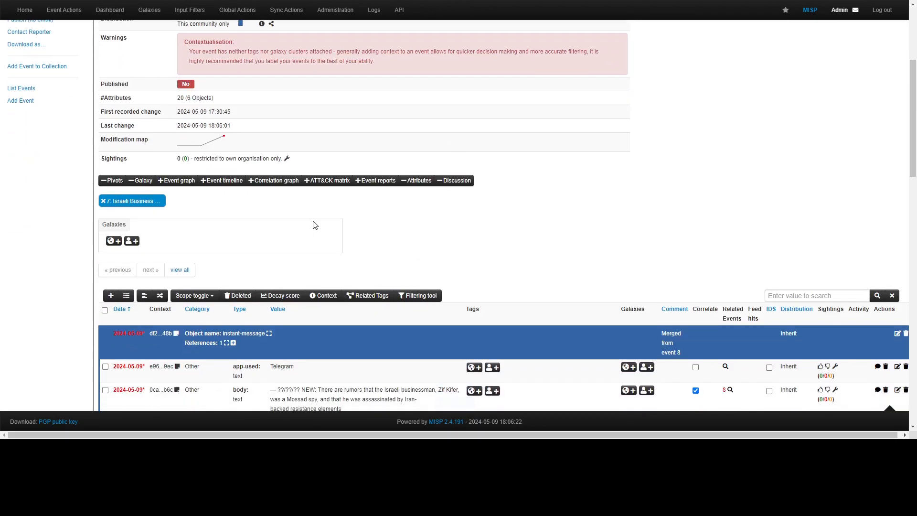
pyautogui.click(172, 181)
pyautogui.scroll(-2, 561, 207)
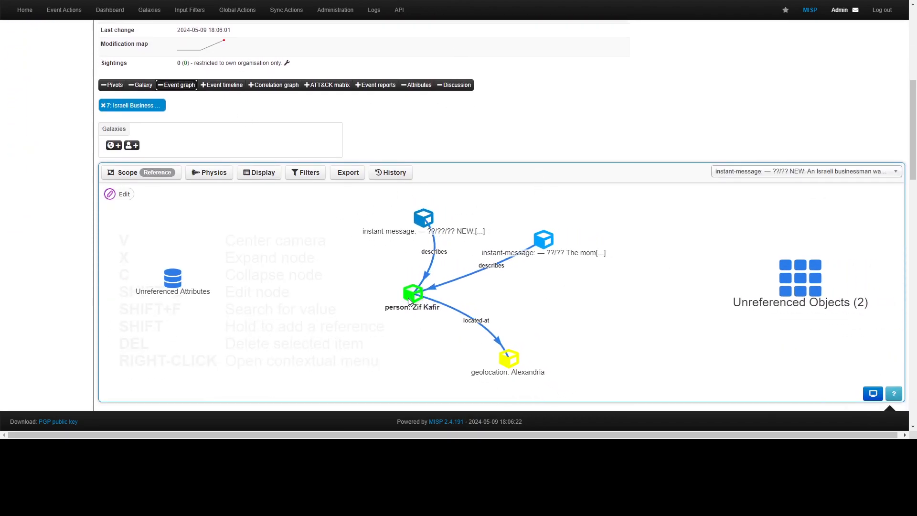
# - Add the global tag estimative-language:likelihood-probability="likely" to the body attribute of the instant-message object merged from event 9
pyautogui.scroll(-15, 549, 178)
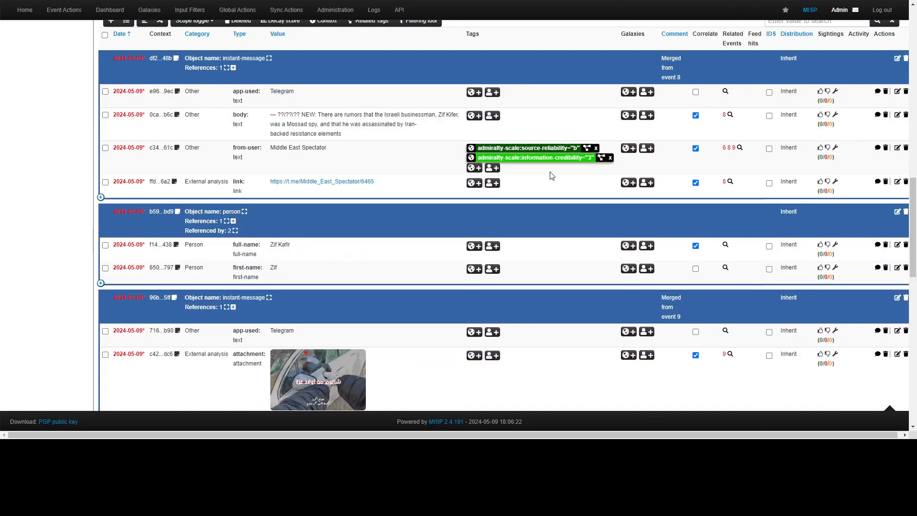
pyautogui.scroll(1, 511, 184)
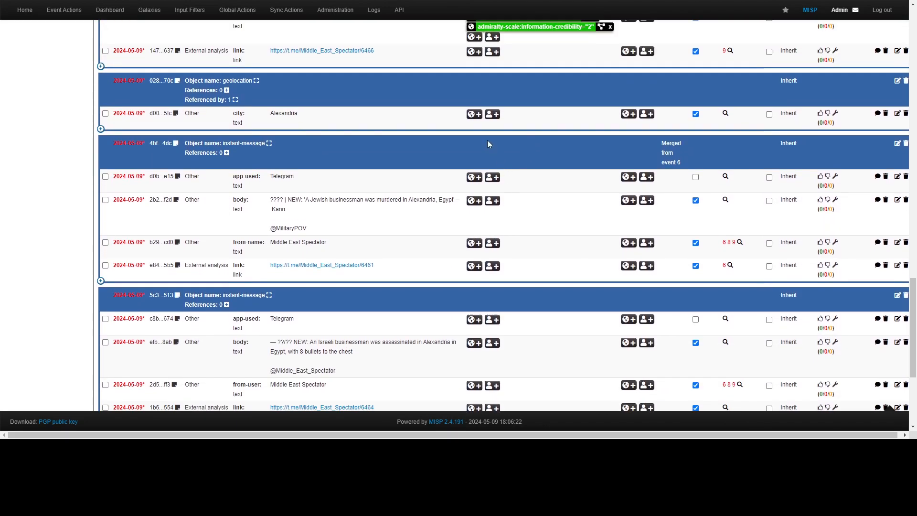
pyautogui.scroll(5, 549, 199)
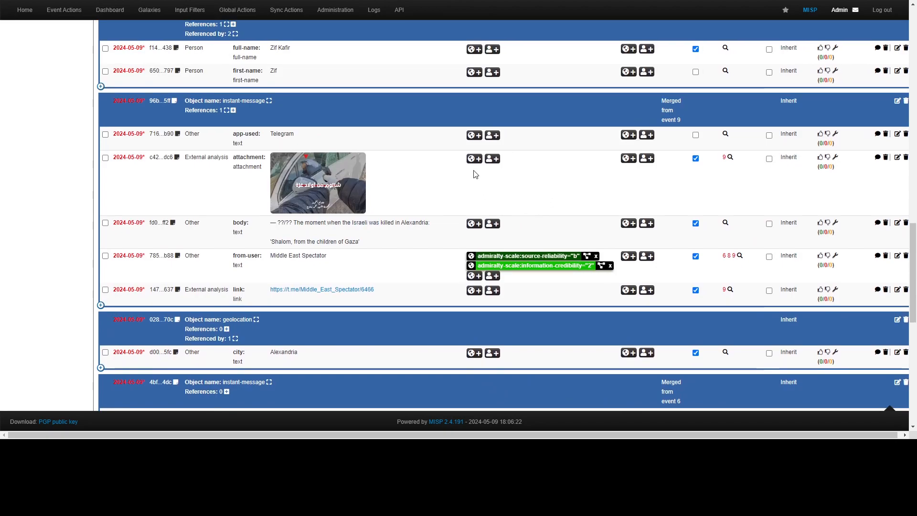
pyautogui.click(477, 224)
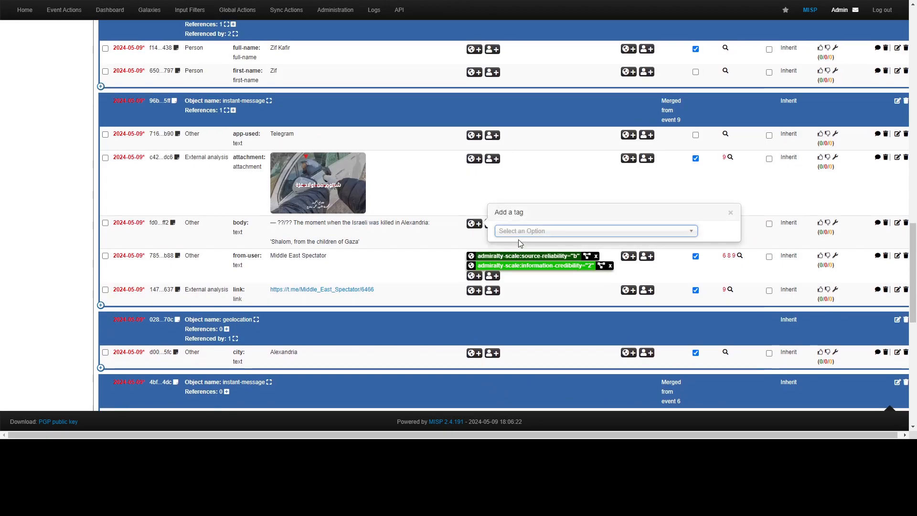
pyautogui.click(518, 232)
pyautogui.click(598, 309)
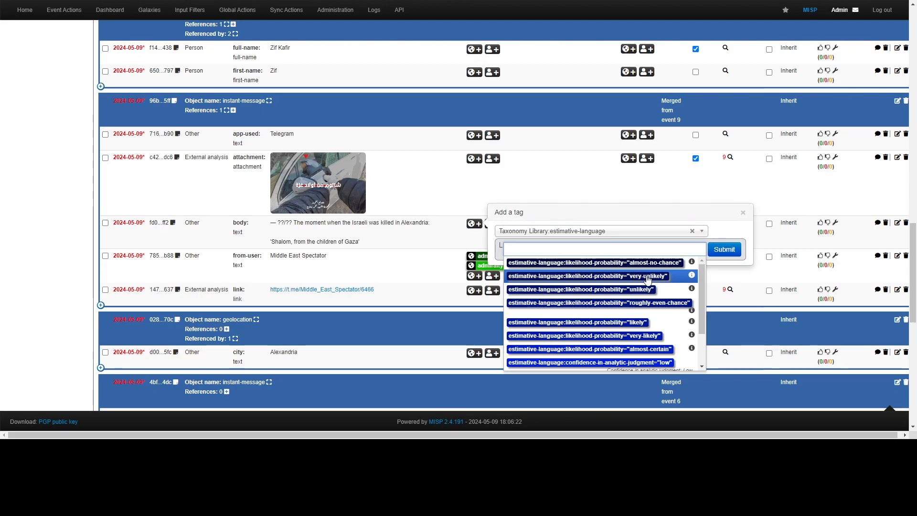
pyautogui.click(660, 326)
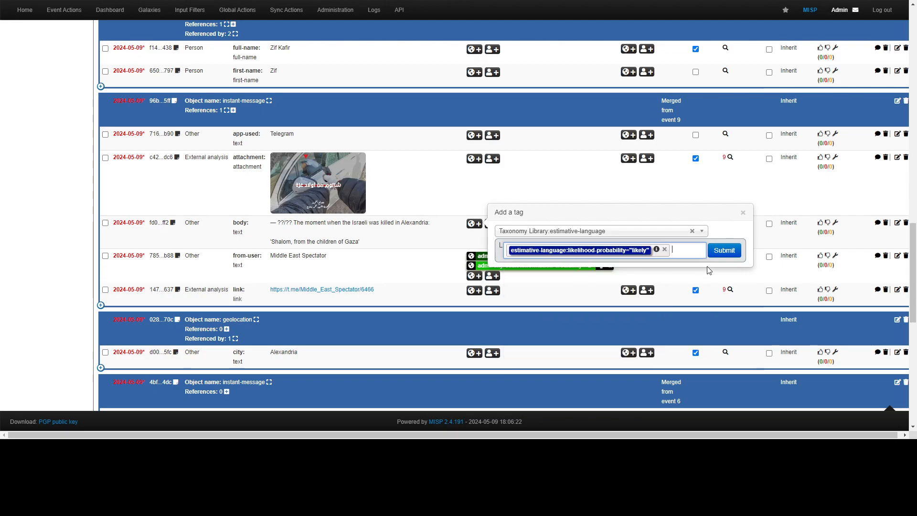
pyautogui.click(724, 251)
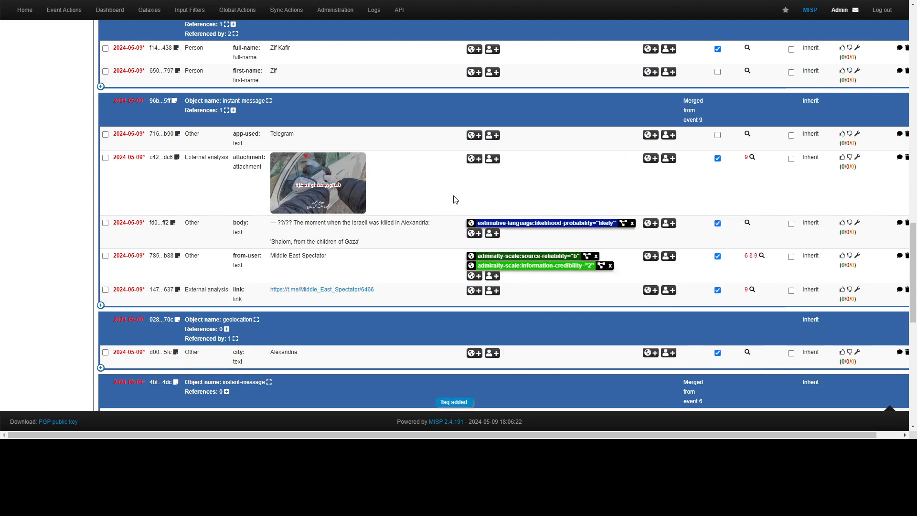
# - Add the global tag estimative-language:likelihood-probability="roughly-even-chance" to the from-user attribute of the instant-message object merged from event 8
pyautogui.scroll(1, 483, 210)
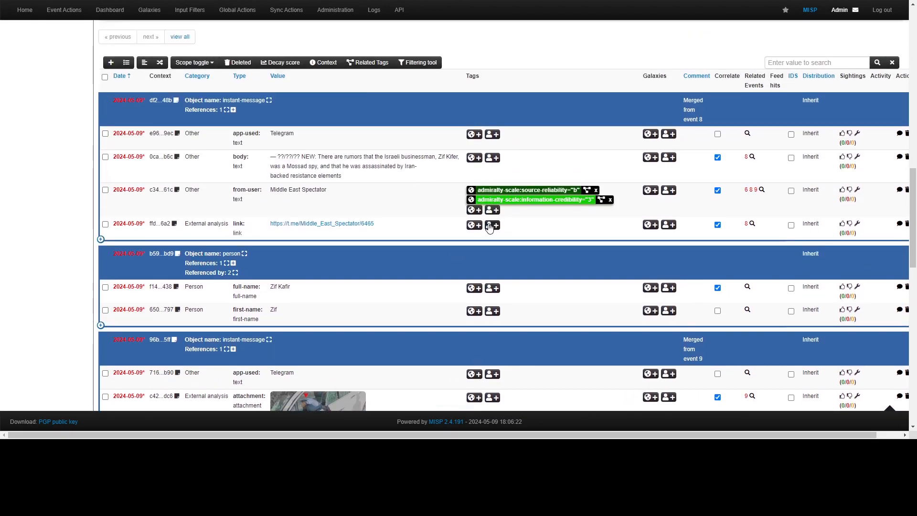
pyautogui.click(474, 211)
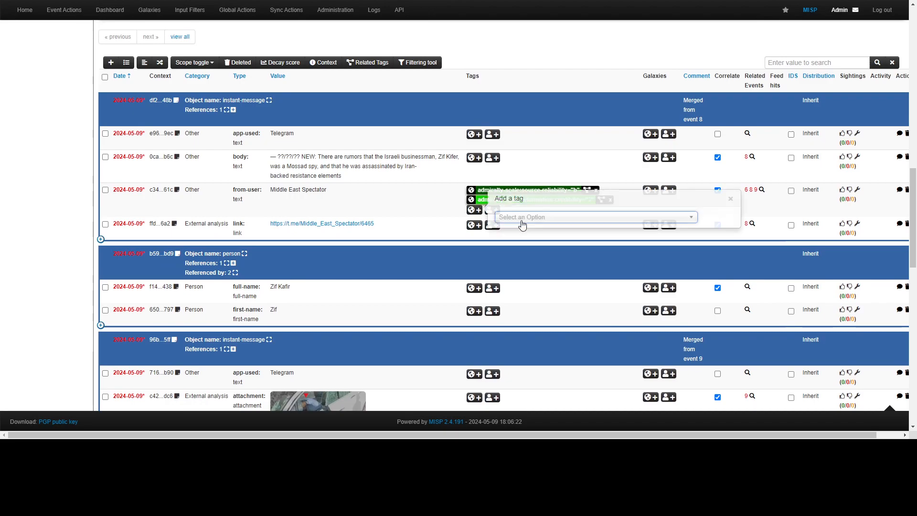
pyautogui.click(600, 216)
pyautogui.click(591, 288)
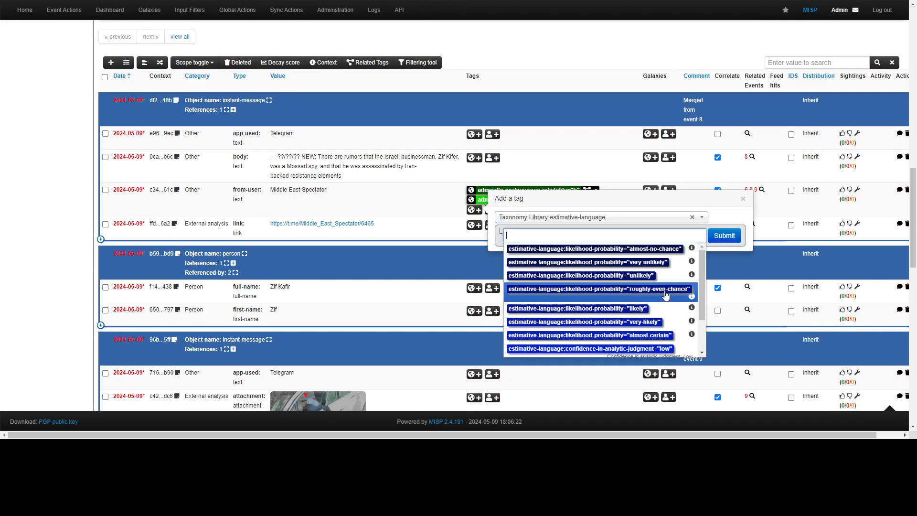
pyautogui.click(668, 308)
pyautogui.click(724, 235)
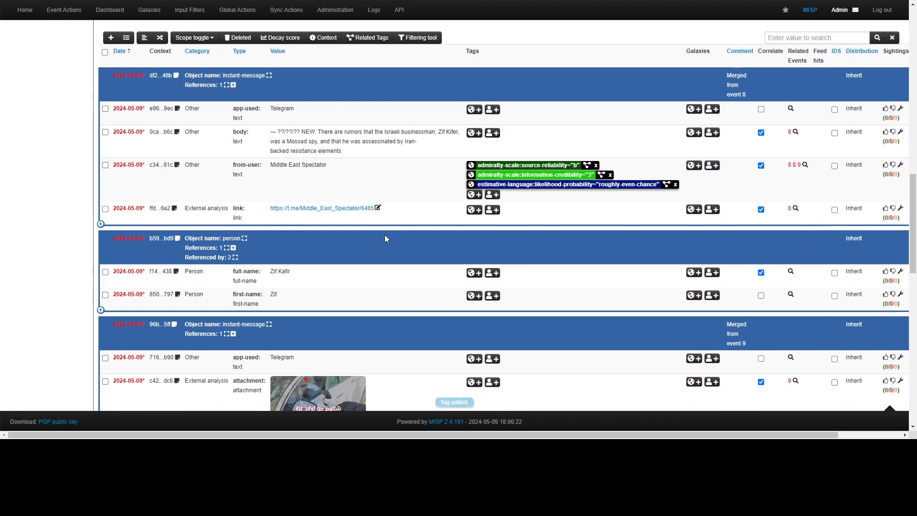
# - Add the global tag admiralty-scale:source-reliability="b" to the body attribute of the instant-message object merged from event 6
pyautogui.scroll(-5, 414, 239)
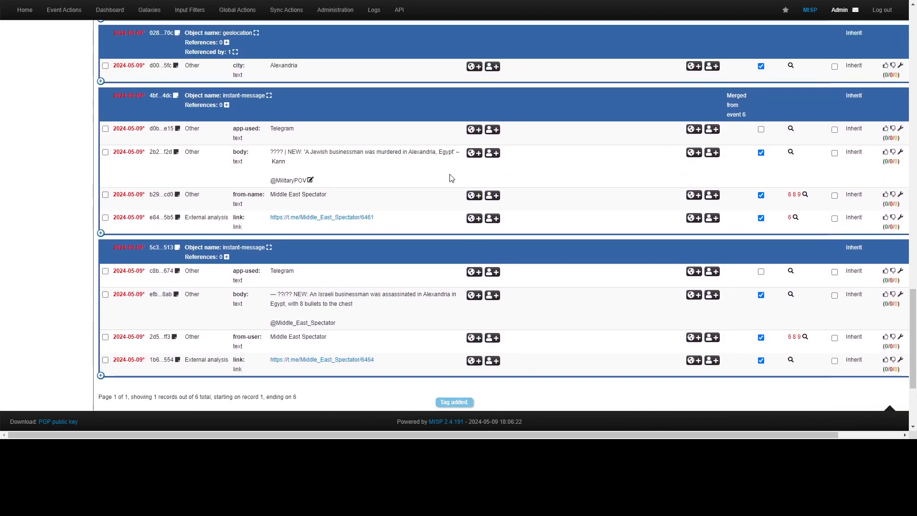
pyautogui.click(474, 153)
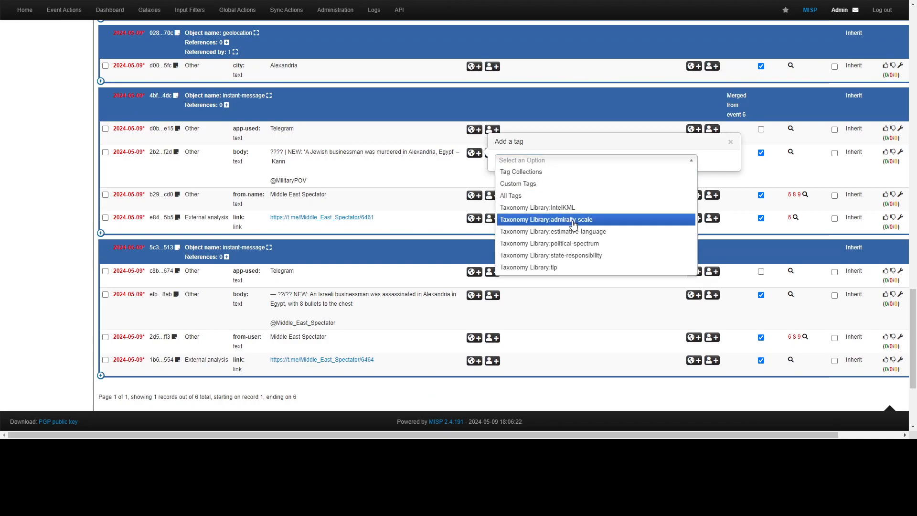
pyautogui.click(574, 221)
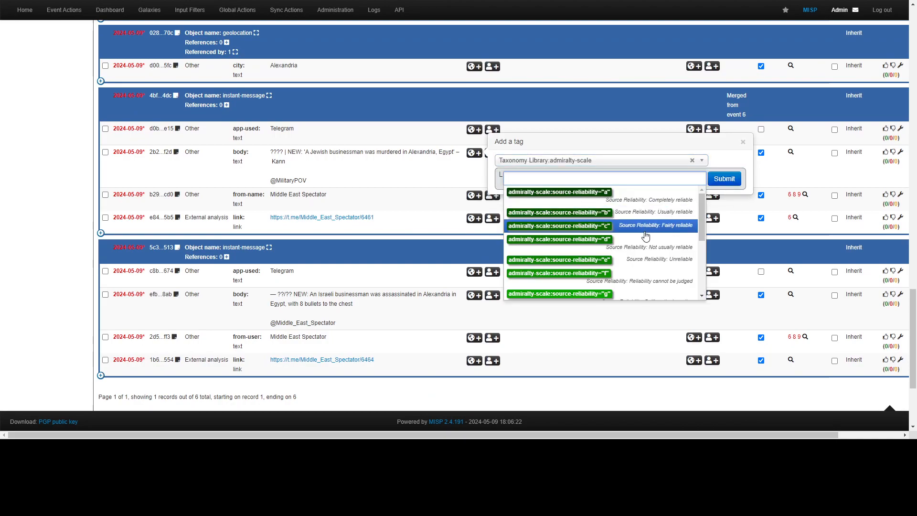
pyautogui.click(649, 214)
pyautogui.click(737, 186)
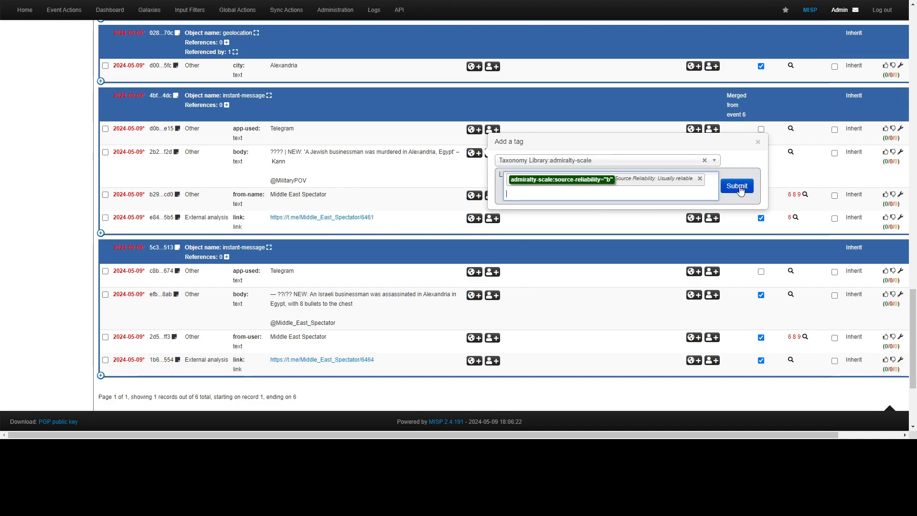
# - Review the objects of event 7 and the tags assigned to their attributes
pyautogui.scroll(-15, 522, 199)
pyautogui.scroll(15, 460, 189)
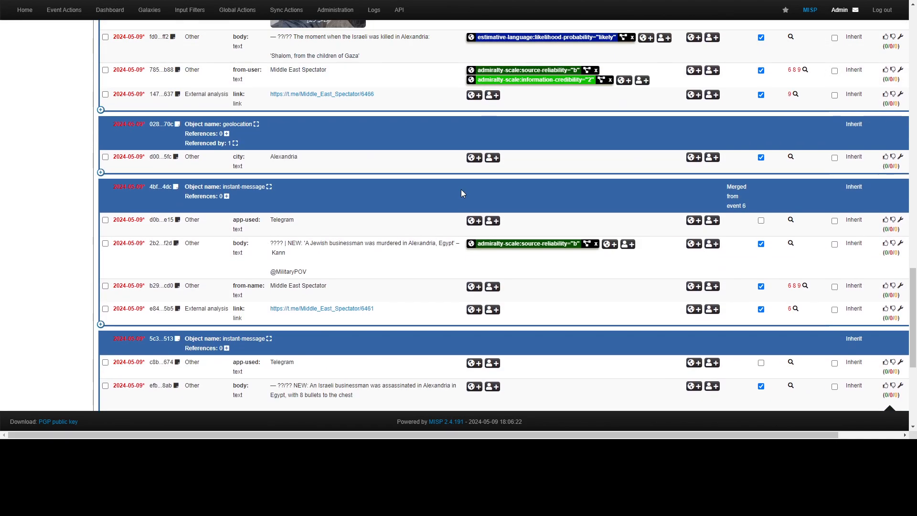
pyautogui.scroll(-15, 300, 203)
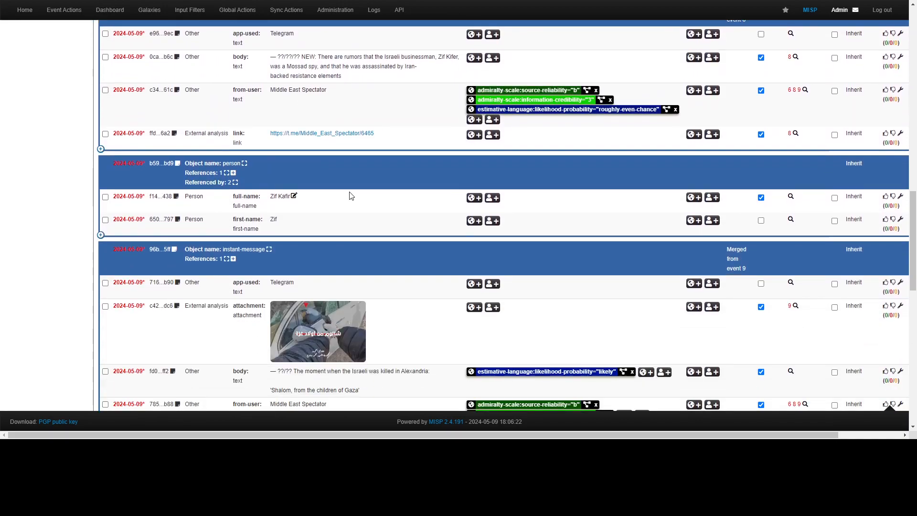
pyautogui.scroll(15, 356, 205)
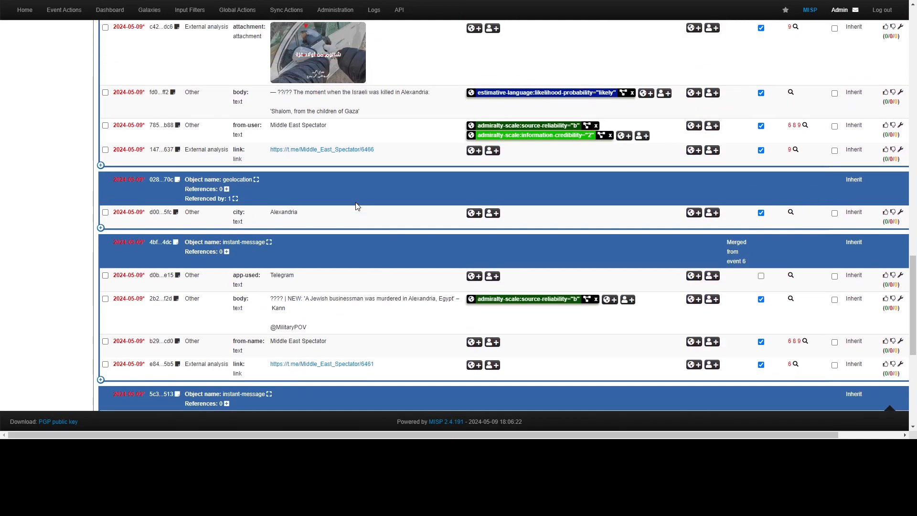
pyautogui.scroll(-8, 355, 206)
pyautogui.scroll(-1, 356, 207)
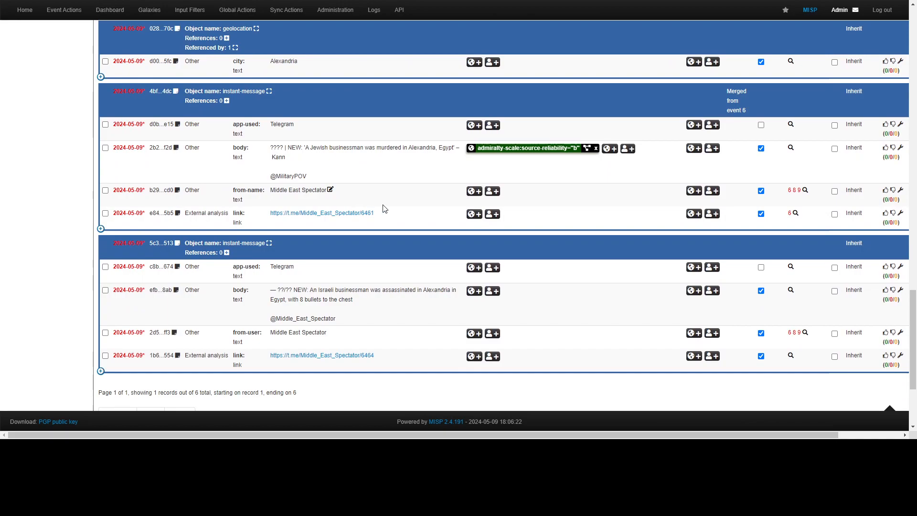
pyautogui.click(395, 179)
pyautogui.scroll(20, 384, 216)
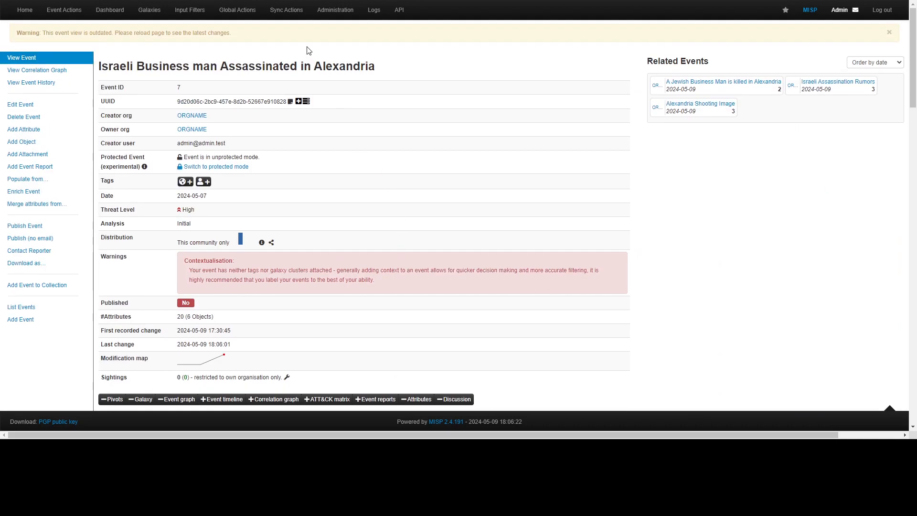
# - Open the Group Template cluster of the Adversary Groups galaxy
pyautogui.moveTo(150, 10)
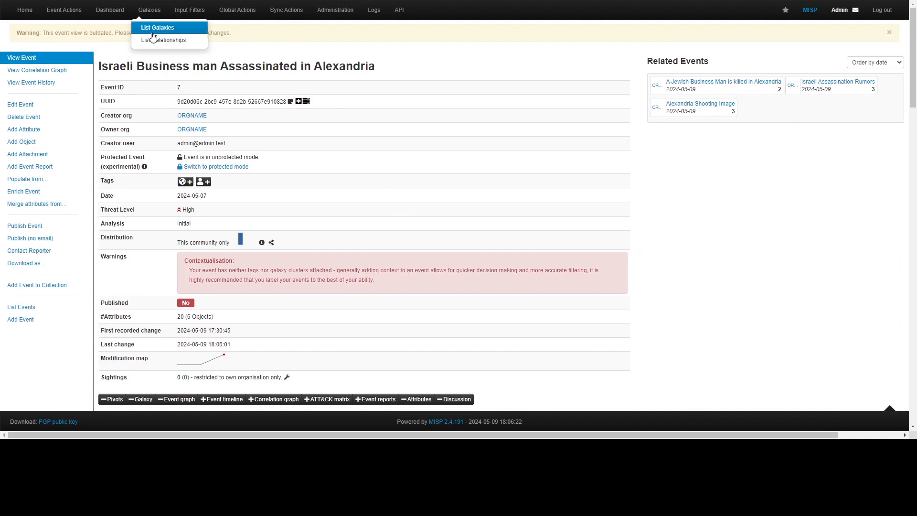
pyautogui.click(149, 31)
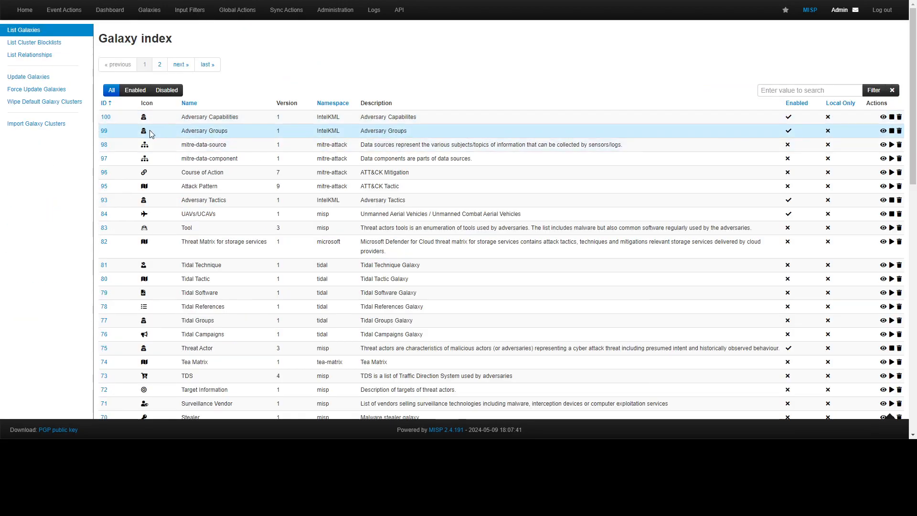
pyautogui.click(104, 131)
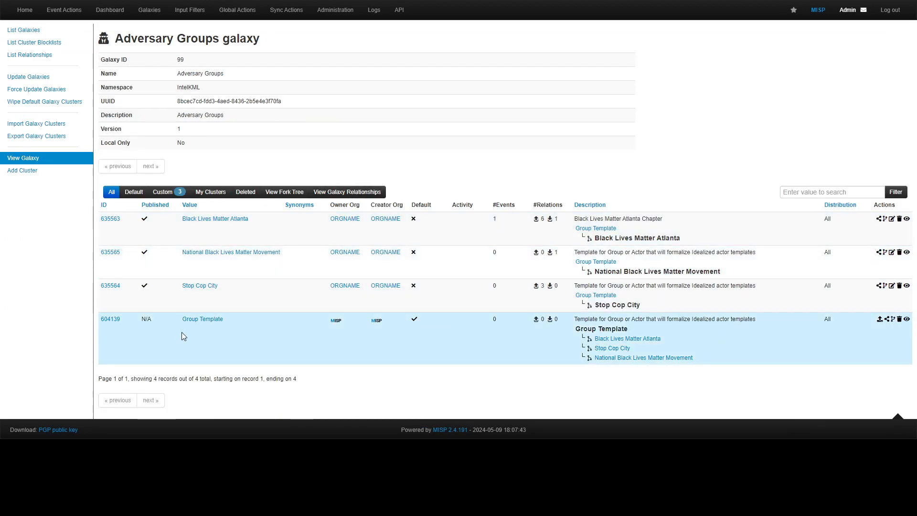
pyautogui.click(199, 320)
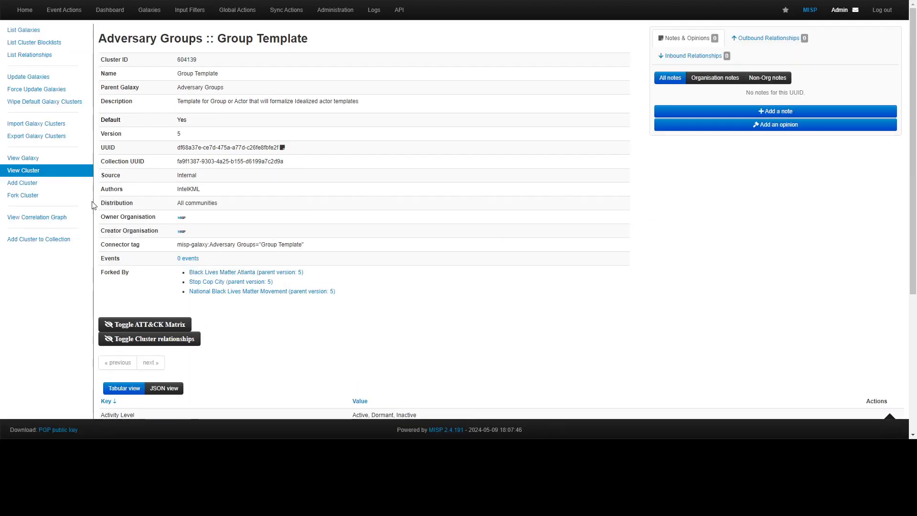
# - Fork the Group Template cluster under the name Mossad and save the new cluster
pyautogui.click(42, 194)
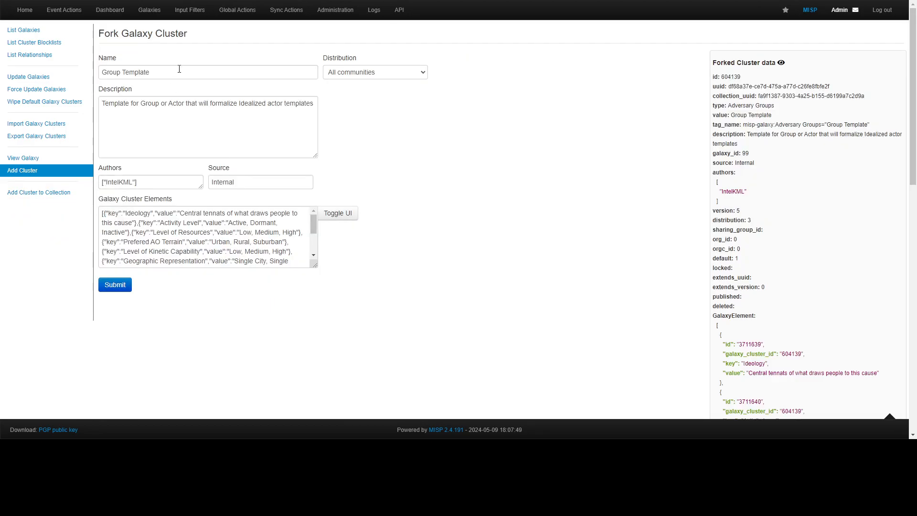
pyautogui.moveTo(179, 69); pyautogui.dragTo(101, 67)
pyautogui.press('BackSpace')
pyautogui.press('BackSpace')
pyautogui.write('Mossad')
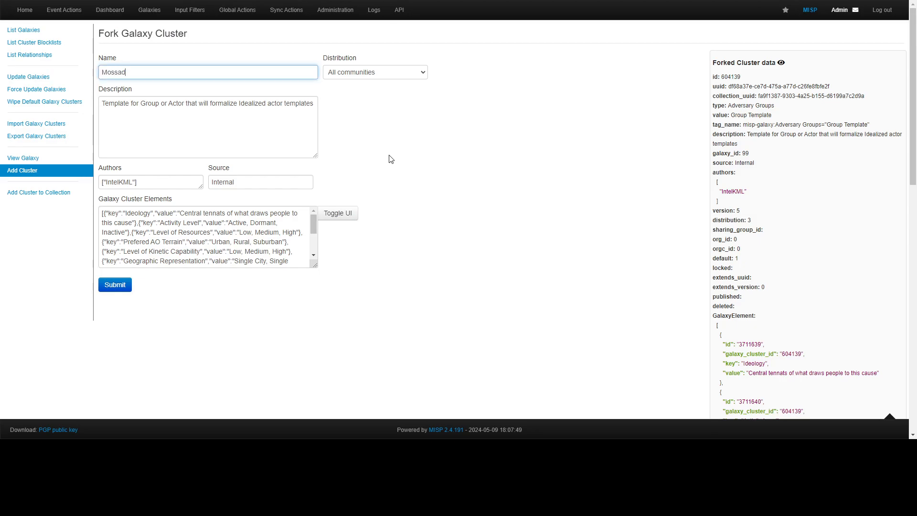
pyautogui.click(119, 285)
# - Examine the Mossad cluster's details and its template elements, such as activity level, ideology and resources
pyautogui.scroll(-4, 289, 209)
pyautogui.scroll(5, 284, 210)
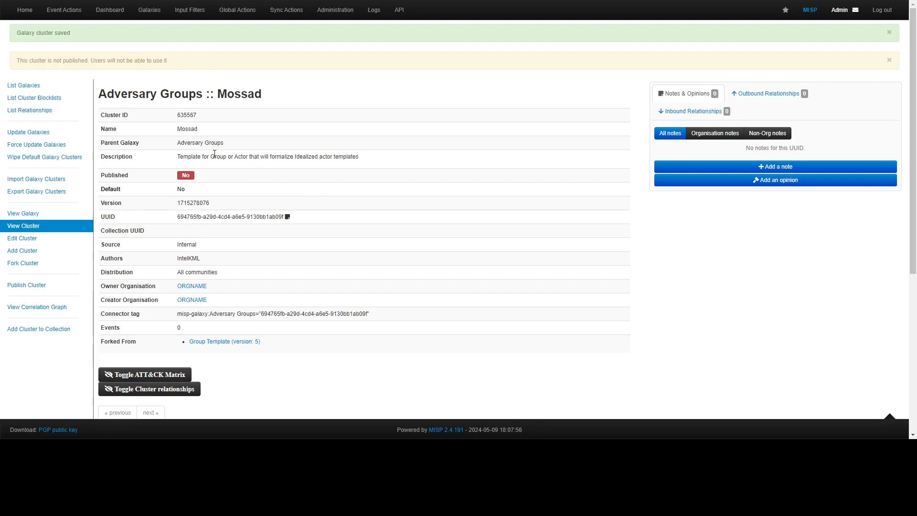
pyautogui.moveTo(209, 128); pyautogui.dragTo(167, 133)
pyautogui.click(352, 262)
pyautogui.scroll(-5, 353, 257)
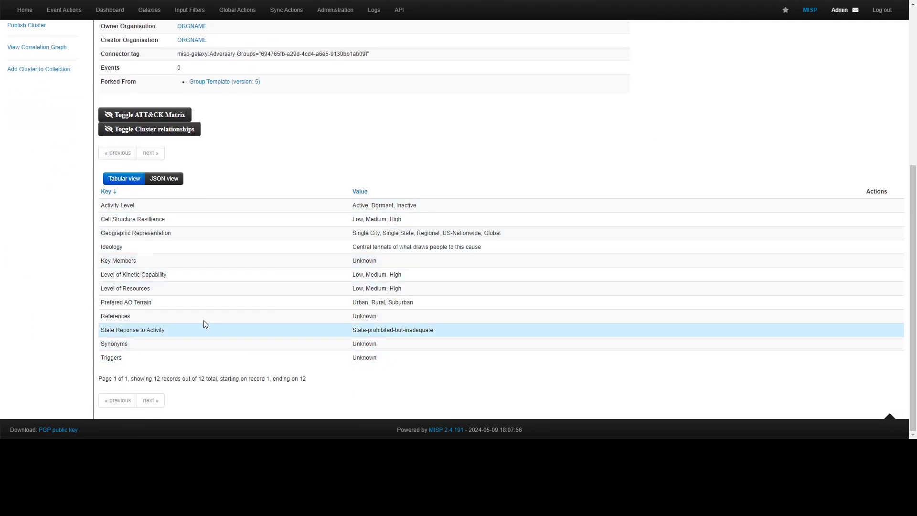
pyautogui.scroll(5, 221, 338)
pyautogui.scroll(-1, 215, 339)
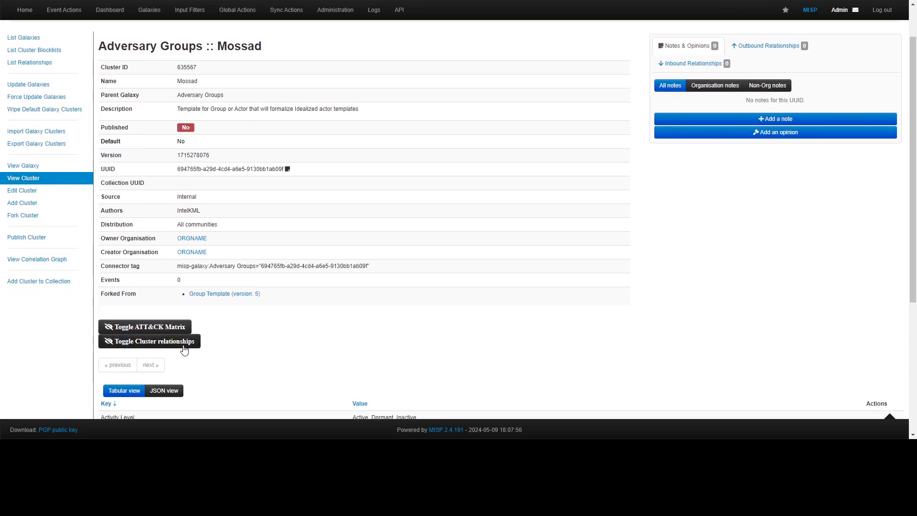
# - Inspect the Mossad cluster's relationships and its ATT&CK matrix, then hide both views again
pyautogui.click(153, 339)
pyautogui.scroll(-4, 249, 263)
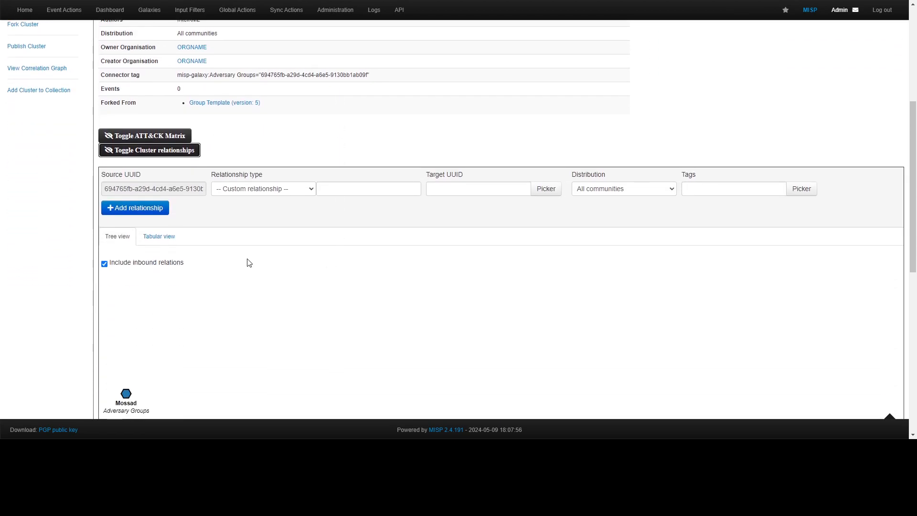
pyautogui.click(164, 151)
pyautogui.scroll(-1, 206, 256)
pyautogui.scroll(-4, 164, 233)
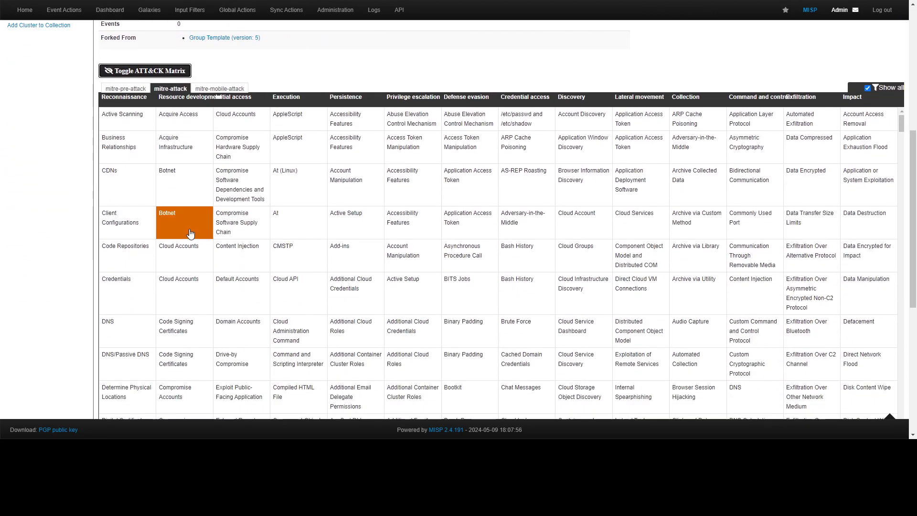
pyautogui.scroll(3, 466, 260)
pyautogui.click(127, 184)
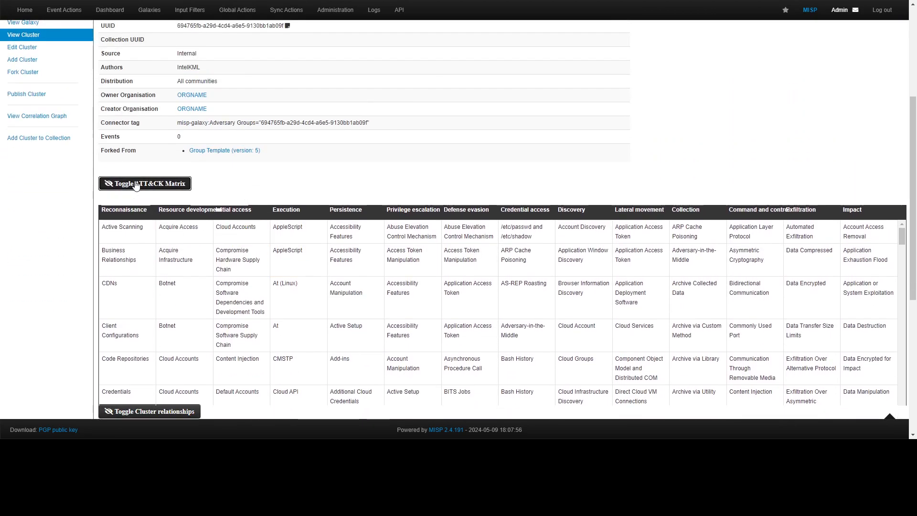
pyautogui.scroll(4, 266, 179)
pyautogui.scroll(-1, 292, 205)
pyautogui.scroll(1, 284, 201)
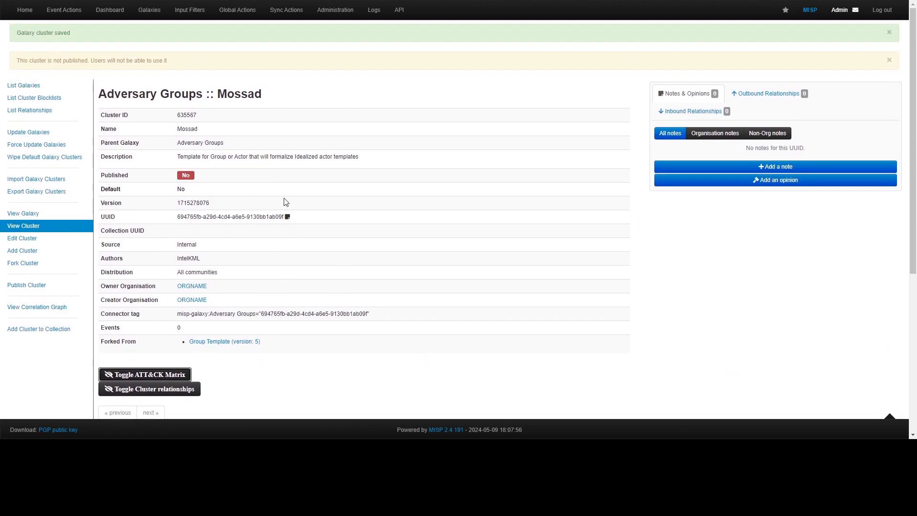
# - Check the cluster list of the Adversary Groups galaxy and reopen its Group Template cluster
pyautogui.click(41, 215)
pyautogui.scroll(-1, 173, 170)
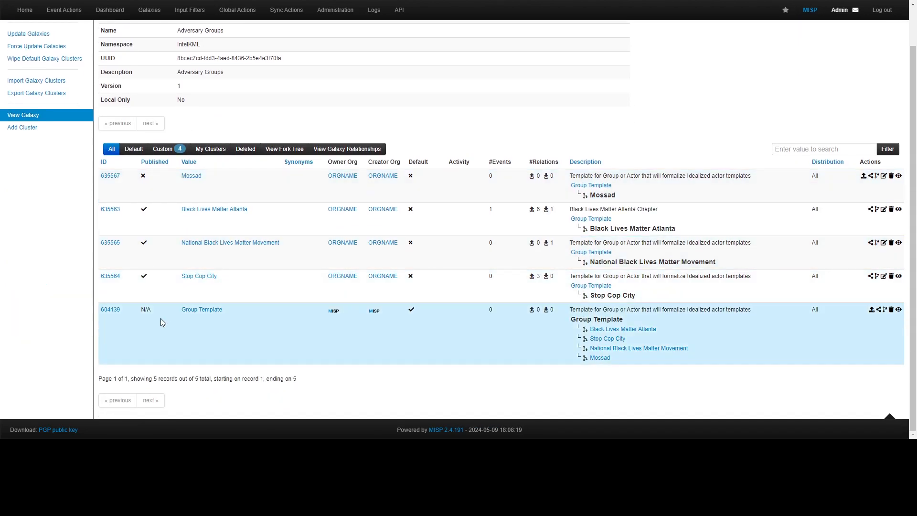
pyautogui.click(203, 309)
pyautogui.scroll(-2, 222, 245)
pyautogui.scroll(2, 286, 199)
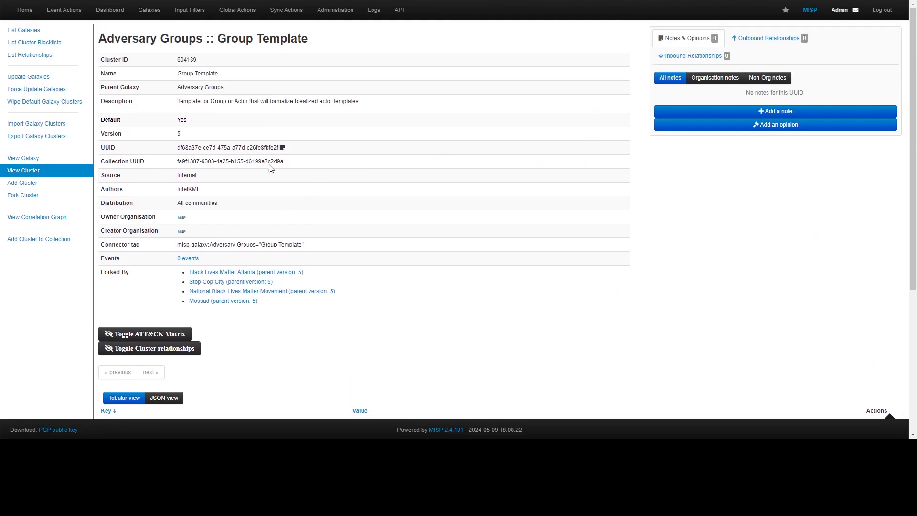
# - Fork the Group Template cluster under the name Islamic Resistance Groups (Iranian State Influenced) and save the new cluster
pyautogui.click(43, 196)
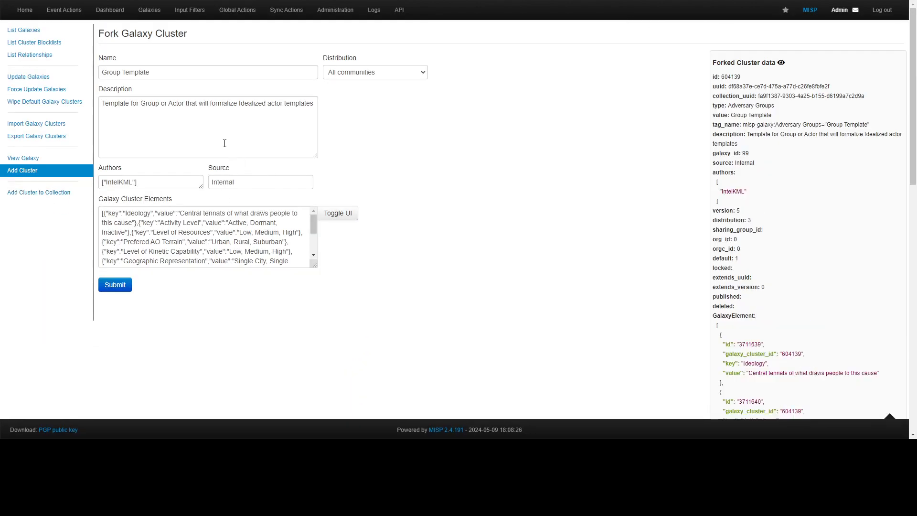
pyautogui.tripleClick(173, 67)
pyautogui.press('BackSpace')
pyautogui.write('M')
pyautogui.press('BackSpace')
pyautogui.write('an')
pyautogui.press('BackSpace')
pyautogui.press('BackSpace')
pyautogui.write('IS')
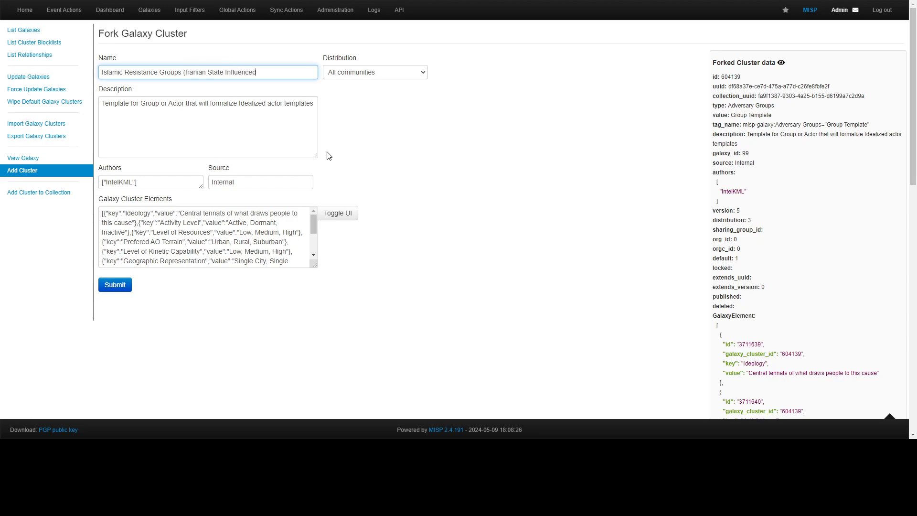
pyautogui.click(117, 285)
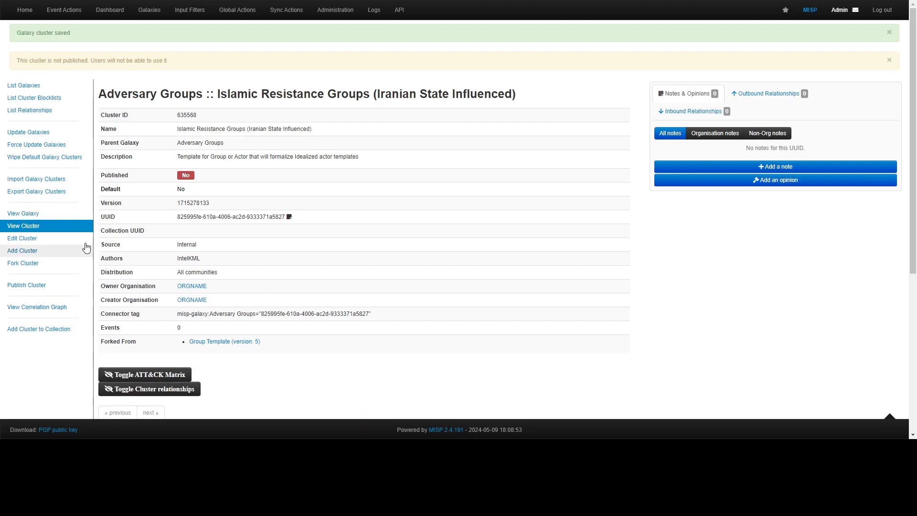
# - Publish the Islamic Resistance Groups (Iranian State Influenced) cluster and return to the Adversary Groups galaxy's cluster list
pyautogui.click(44, 287)
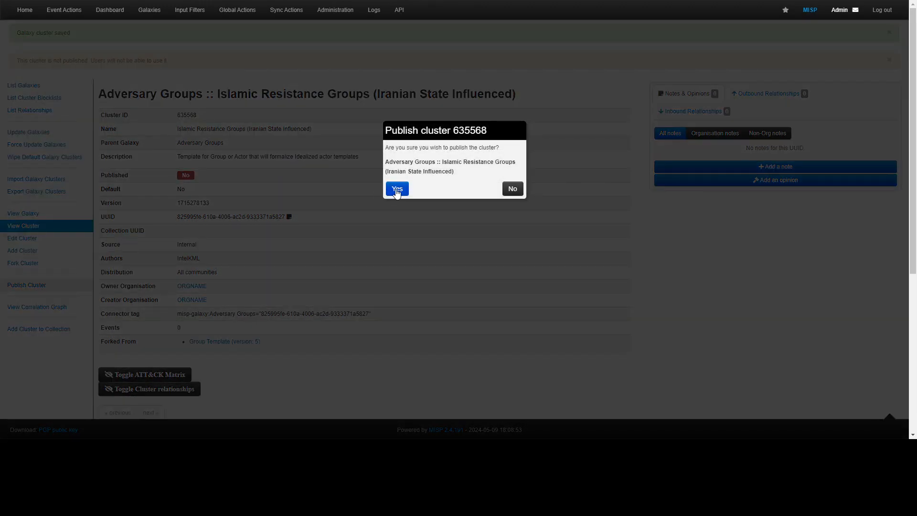
pyautogui.click(397, 189)
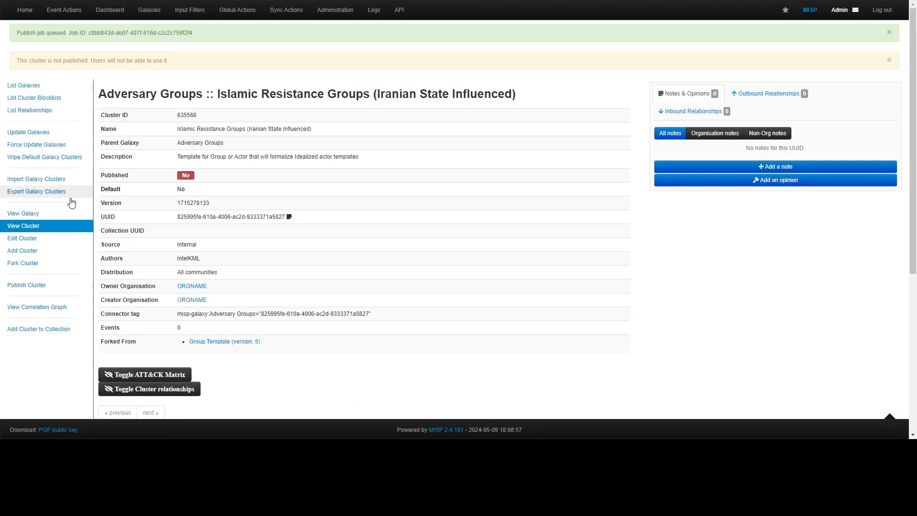
pyautogui.click(34, 218)
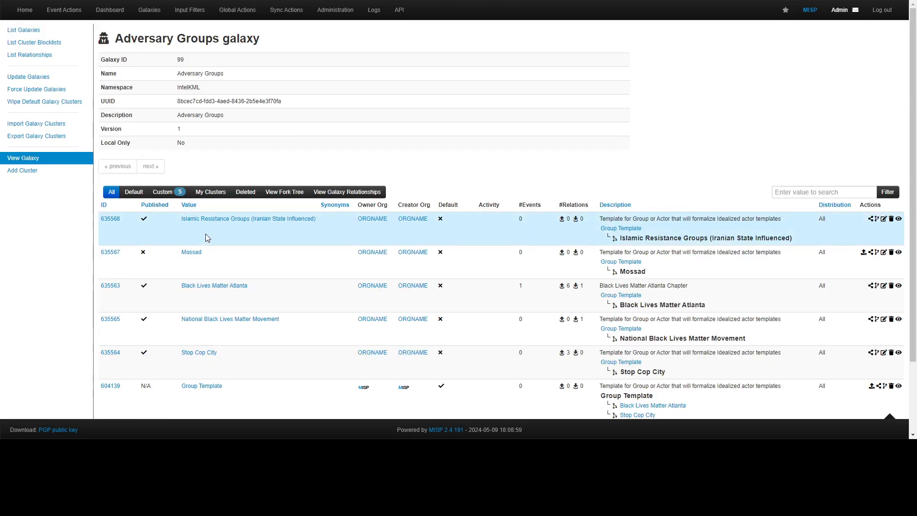
# - Open the Mossad cluster from the Adversary Groups galaxy and publish it
pyautogui.click(191, 253)
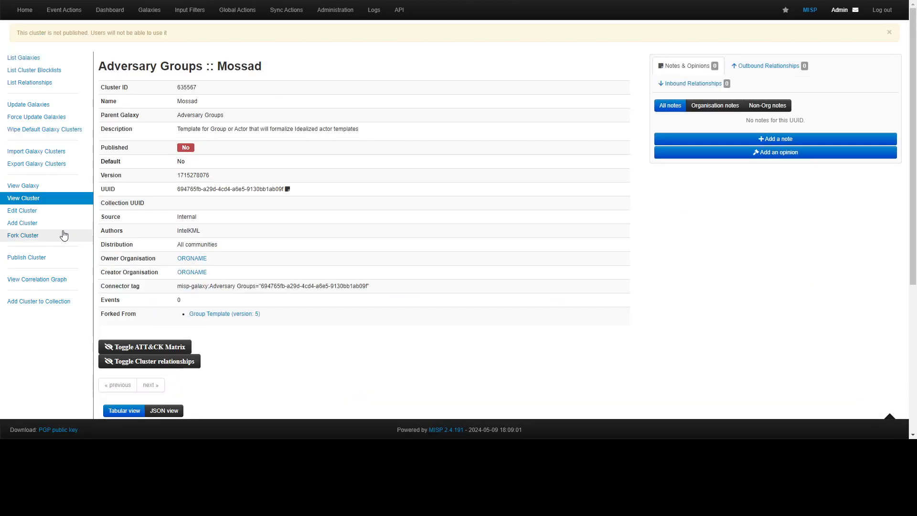
pyautogui.click(52, 196)
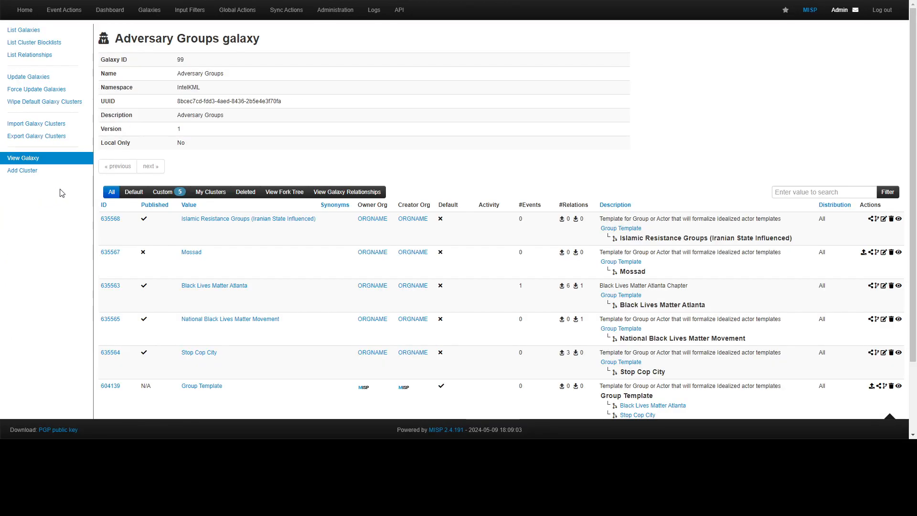
pyautogui.click(191, 253)
pyautogui.click(38, 261)
pyautogui.click(397, 184)
# - Open event 7, the assassination in Alexandria, from the events list and go to its galaxies section
pyautogui.click(64, 9)
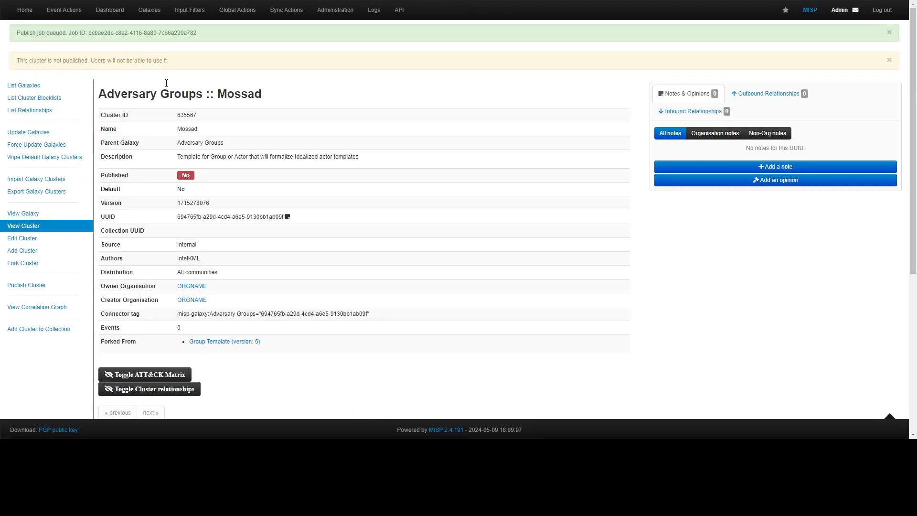
pyautogui.click(63, 27)
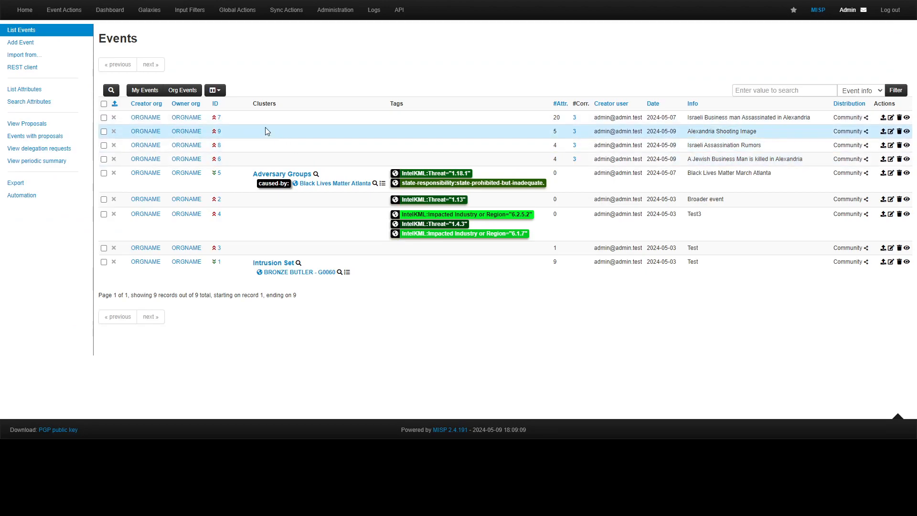
pyautogui.click(219, 119)
pyautogui.scroll(-15, 362, 164)
pyautogui.scroll(10, 362, 164)
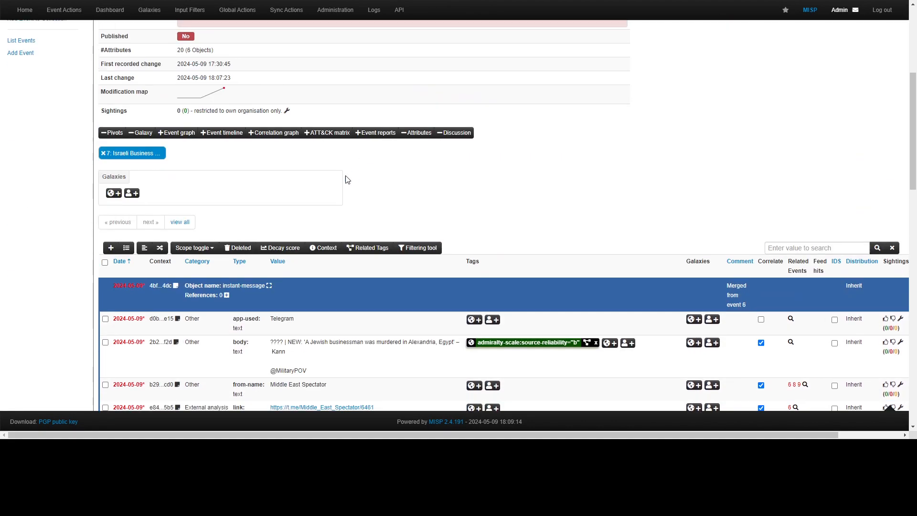
# - Attach the Mossad cluster from the IntelKML Adversary Groups galaxy to event 7 as a global cluster
pyautogui.click(114, 193)
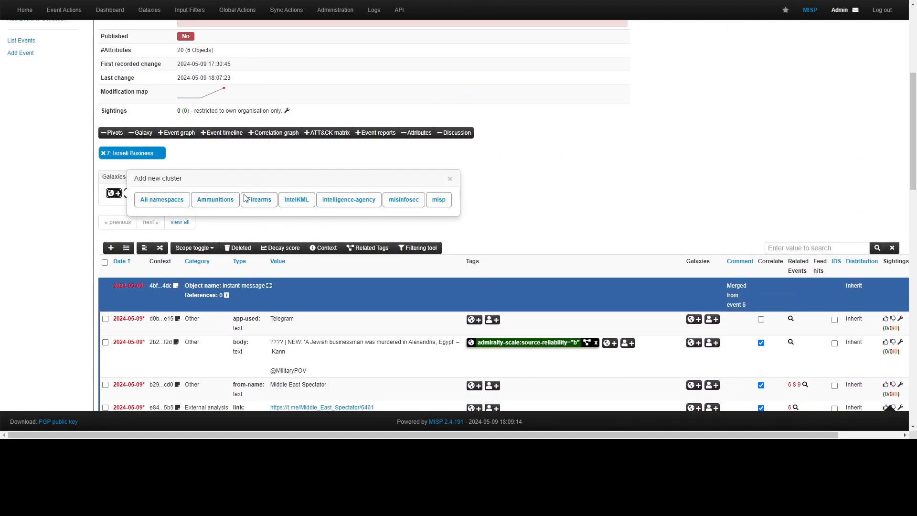
pyautogui.click(328, 202)
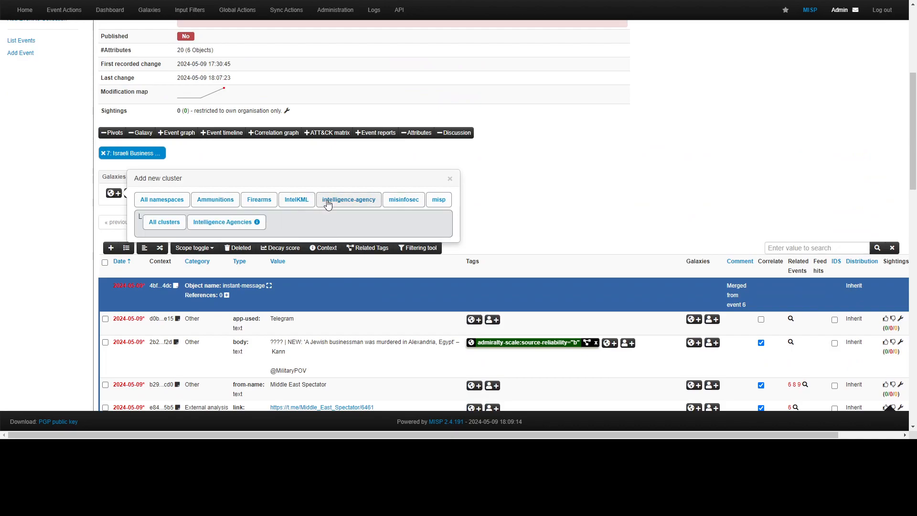
pyautogui.click(307, 206)
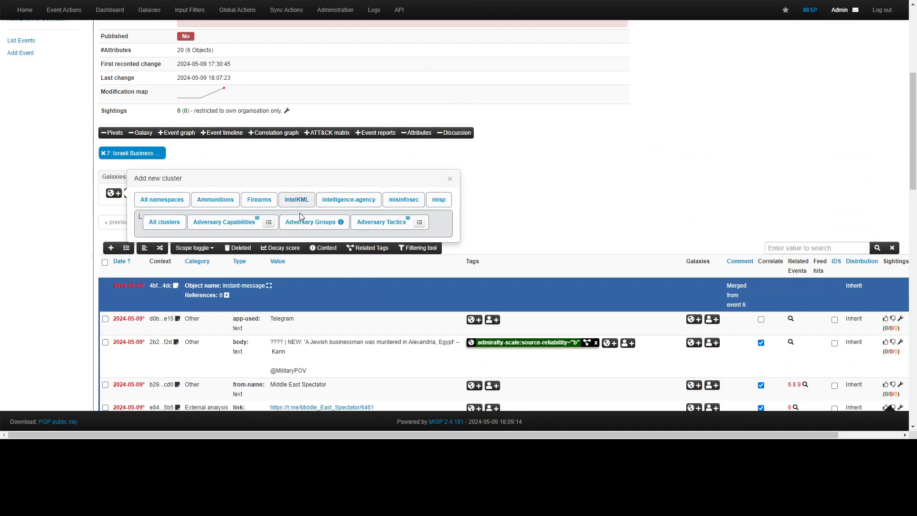
pyautogui.click(310, 222)
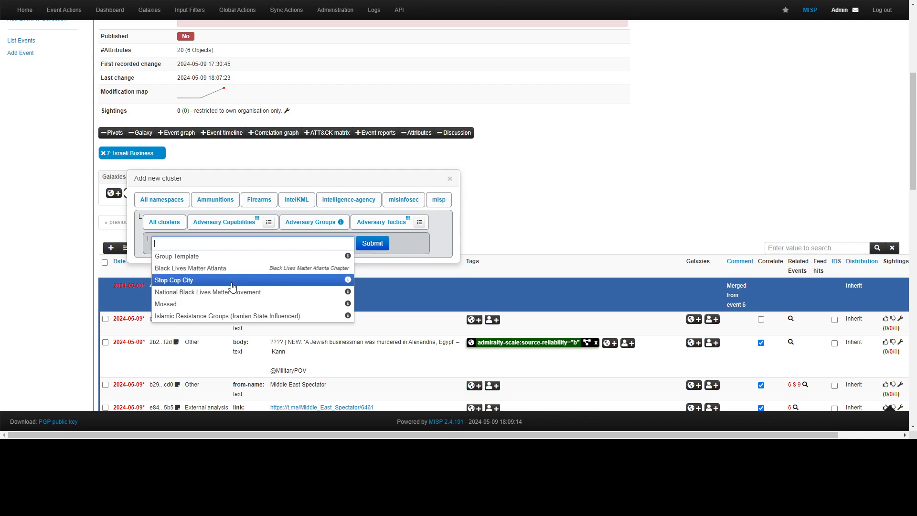
pyautogui.click(233, 304)
pyautogui.click(367, 244)
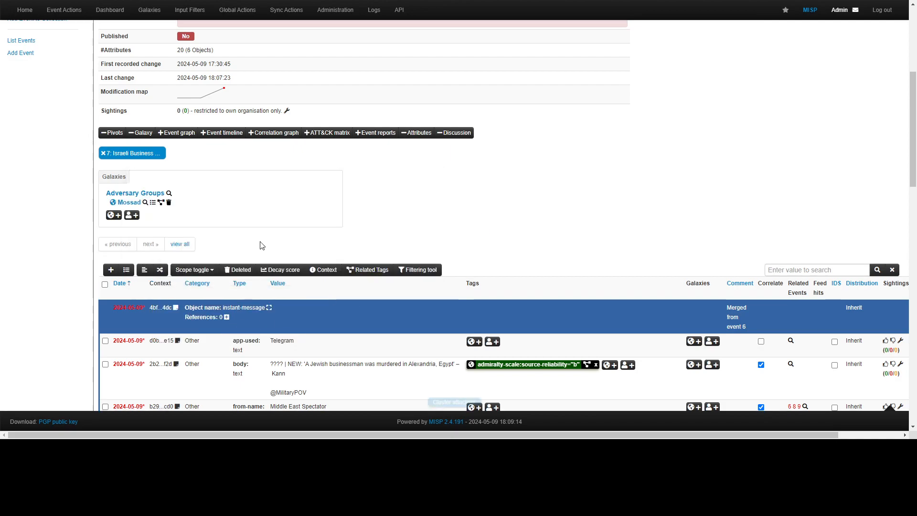
# - Attach the Islamic Resistance Groups (Iranian State Influenced) cluster from the Adversary Groups galaxy to event 7 as well
pyautogui.click(114, 215)
pyautogui.click(298, 195)
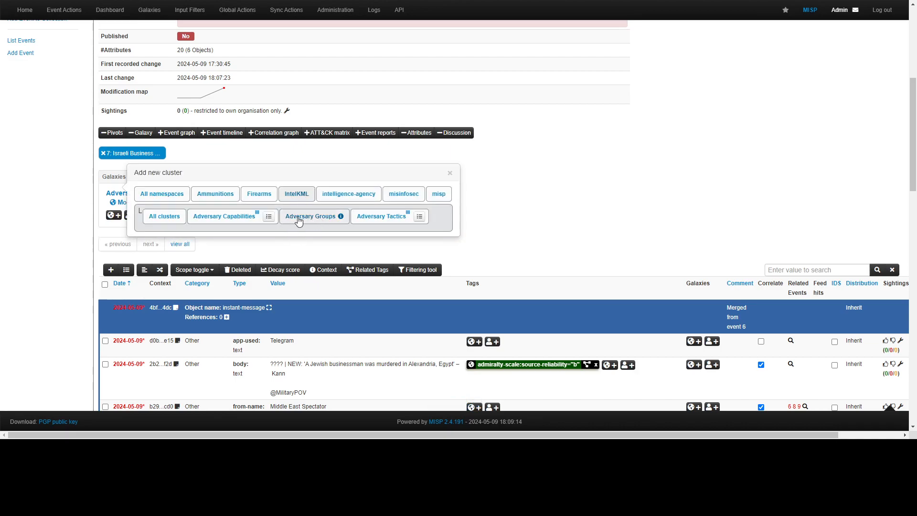
pyautogui.click(298, 218)
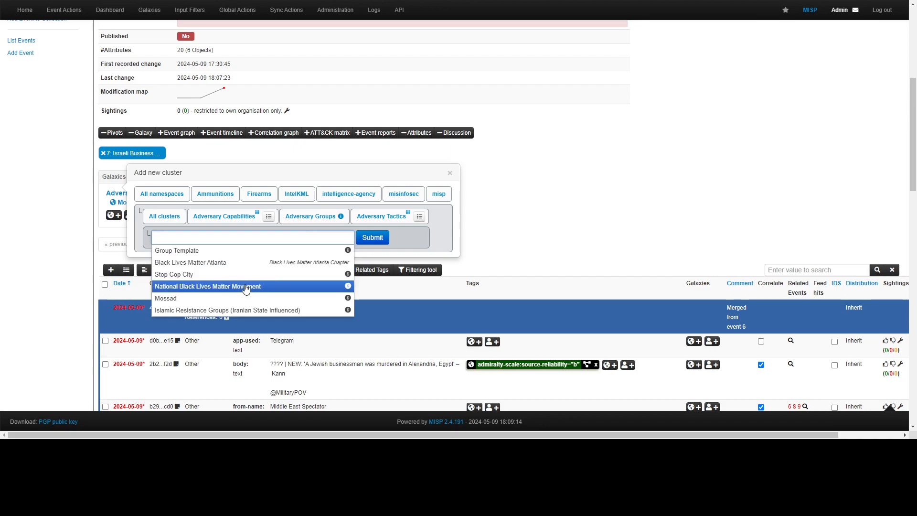
pyautogui.click(227, 302)
pyautogui.click(226, 311)
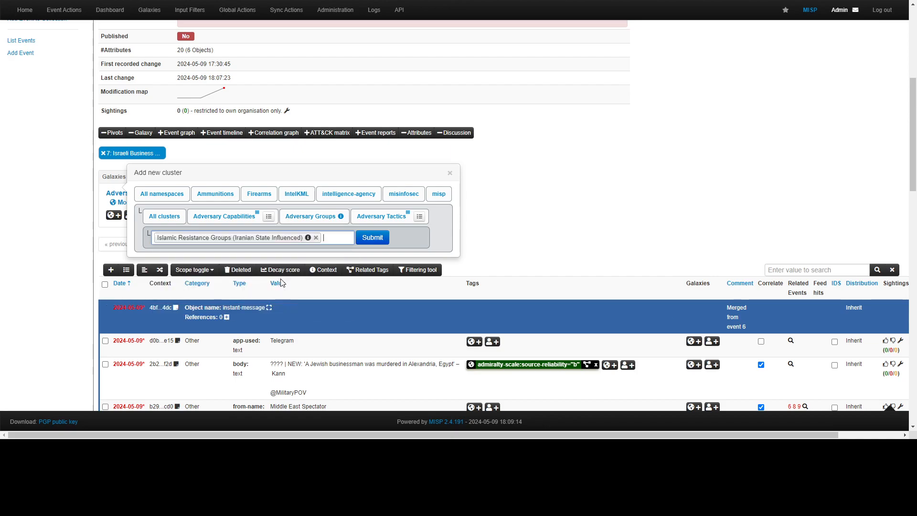
pyautogui.click(379, 239)
# - Review event 7's attached galaxy clusters, its contextualisation warning and its tagged message, person and geolocation objects
pyautogui.scroll(-15, 270, 260)
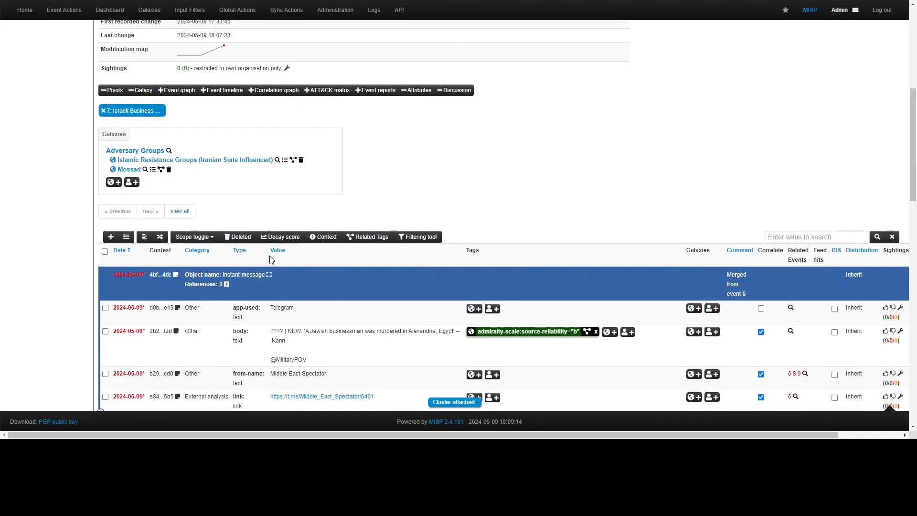
pyautogui.scroll(10, 270, 258)
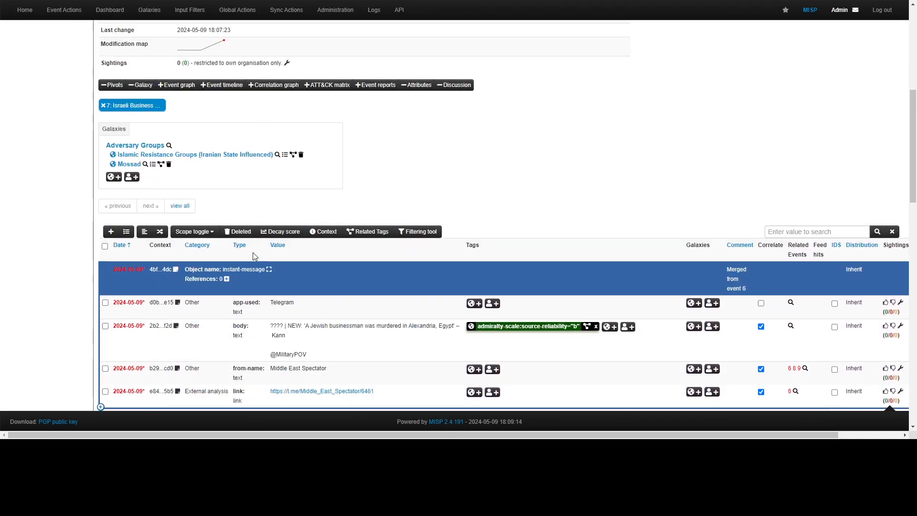
pyautogui.scroll(6, 239, 252)
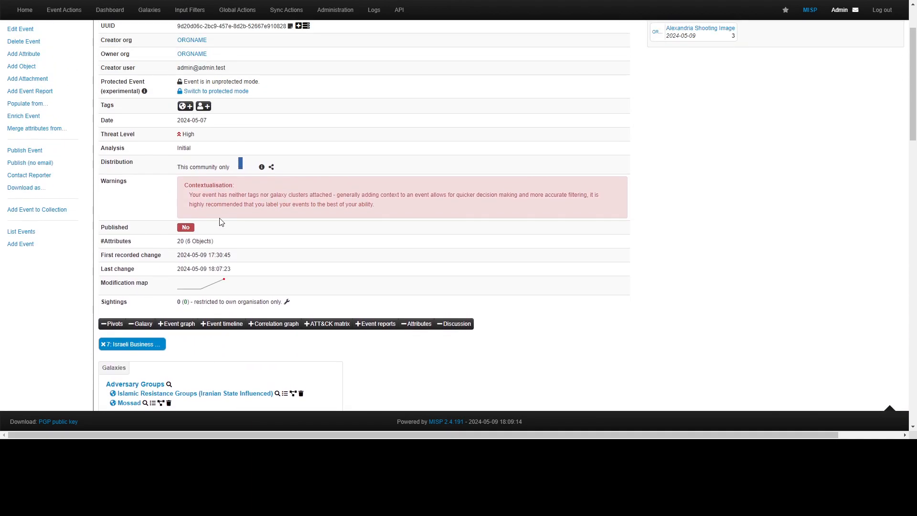
pyautogui.scroll(-2, 209, 149)
pyautogui.scroll(-8, 213, 285)
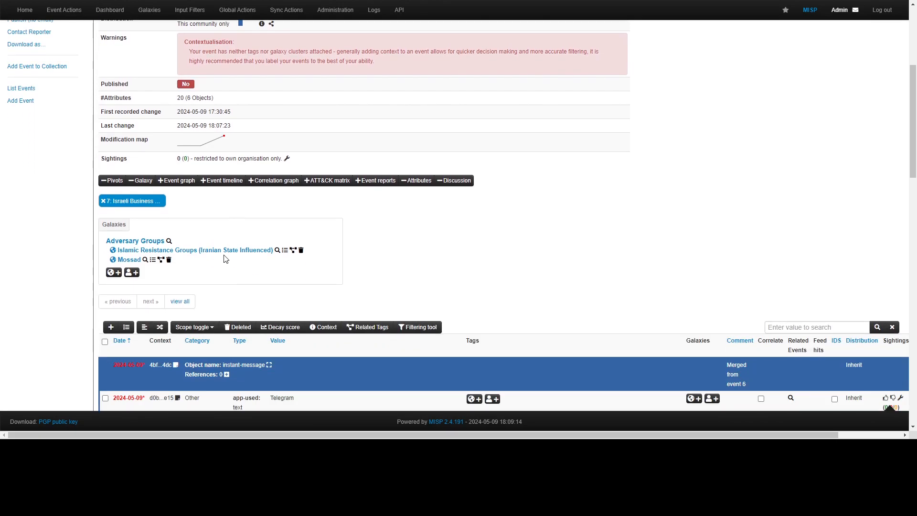
pyautogui.scroll(-2, 255, 249)
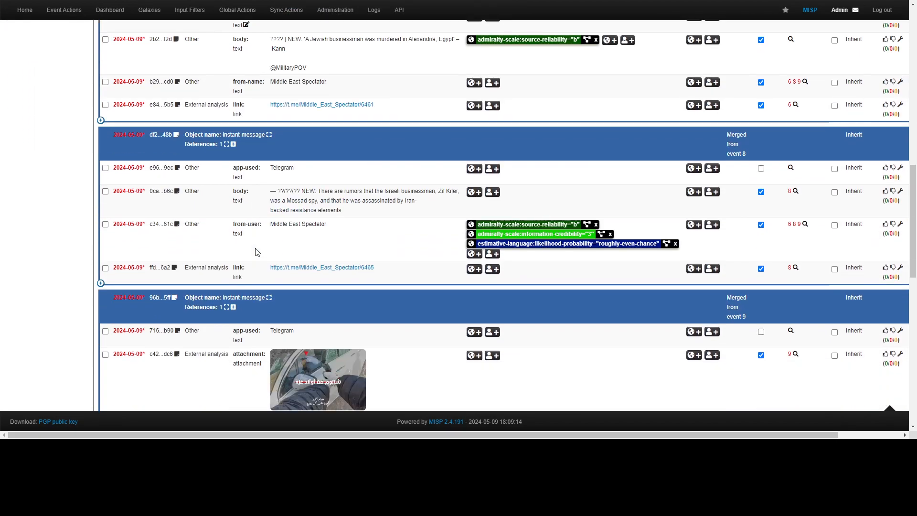
pyautogui.scroll(-2, 247, 125)
pyautogui.scroll(3, 251, 158)
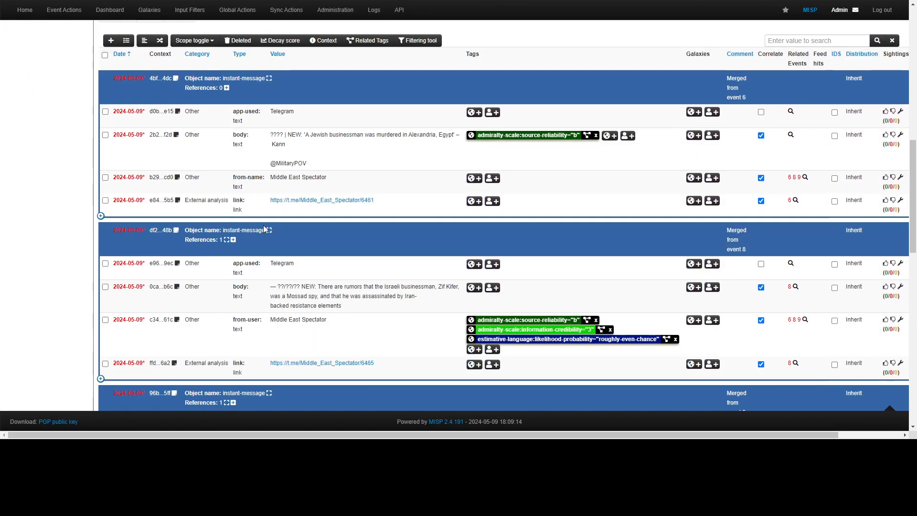
pyautogui.scroll(-8, 255, 201)
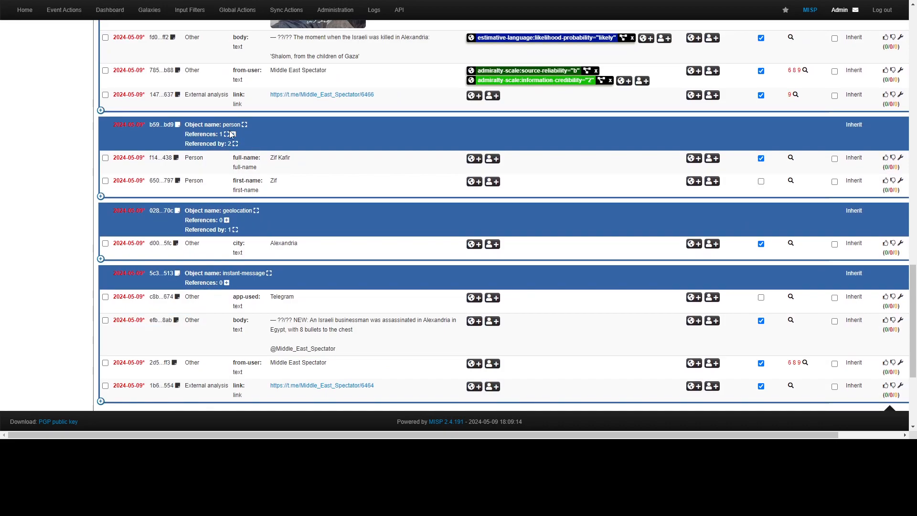
pyautogui.click(233, 135)
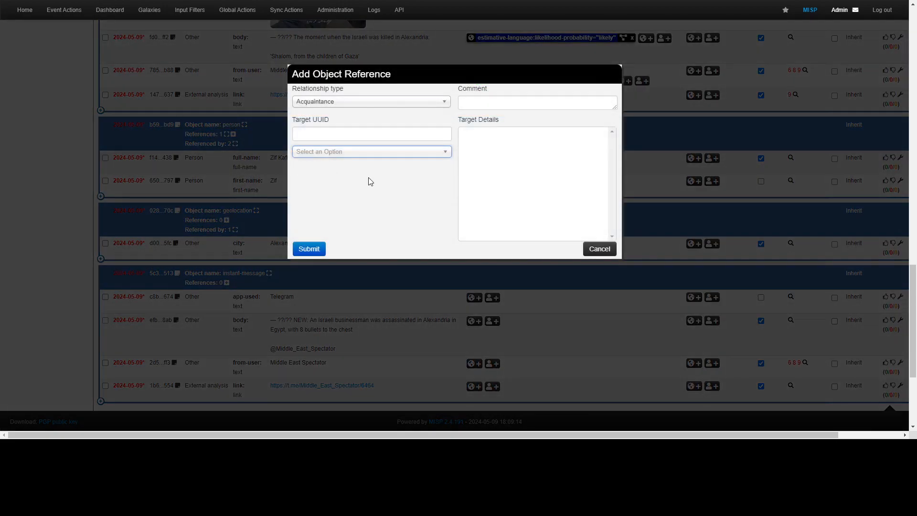
pyautogui.click(349, 103)
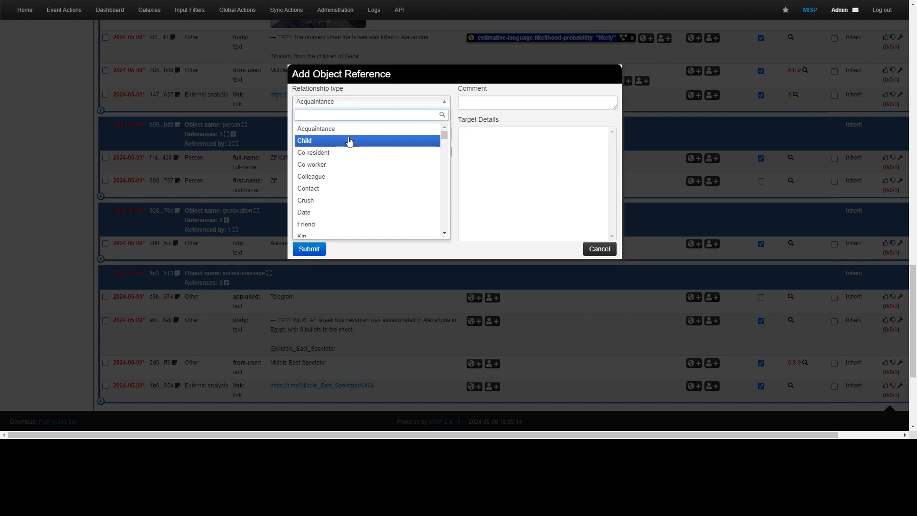
pyautogui.scroll(-1, 324, 200)
pyautogui.scroll(1, 338, 205)
pyautogui.write('all')
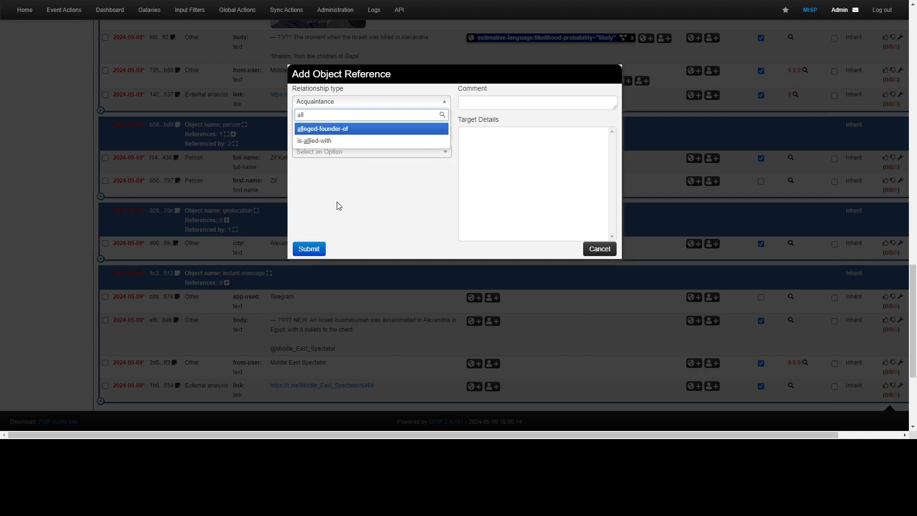
pyautogui.press('BackSpace')
pyautogui.press('BackSpace')
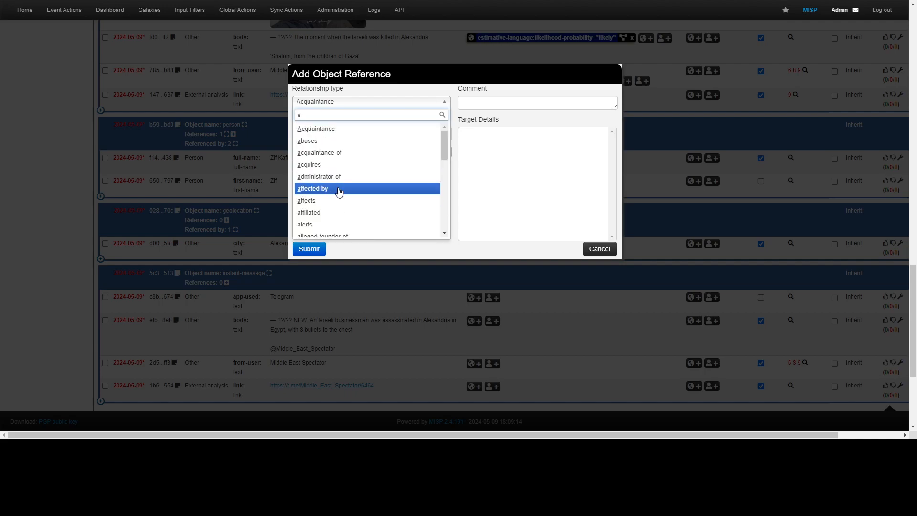
pyautogui.write('f')
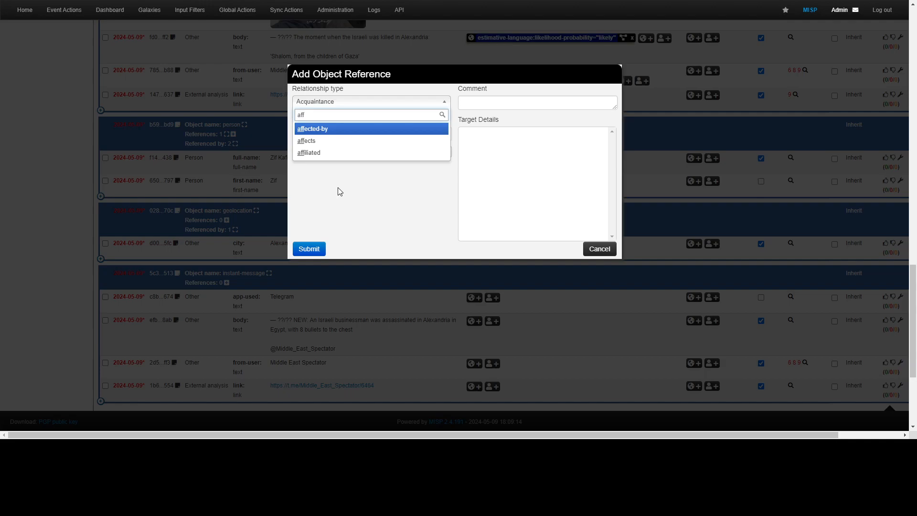
pyautogui.write('f')
pyautogui.click(316, 153)
pyautogui.click(331, 152)
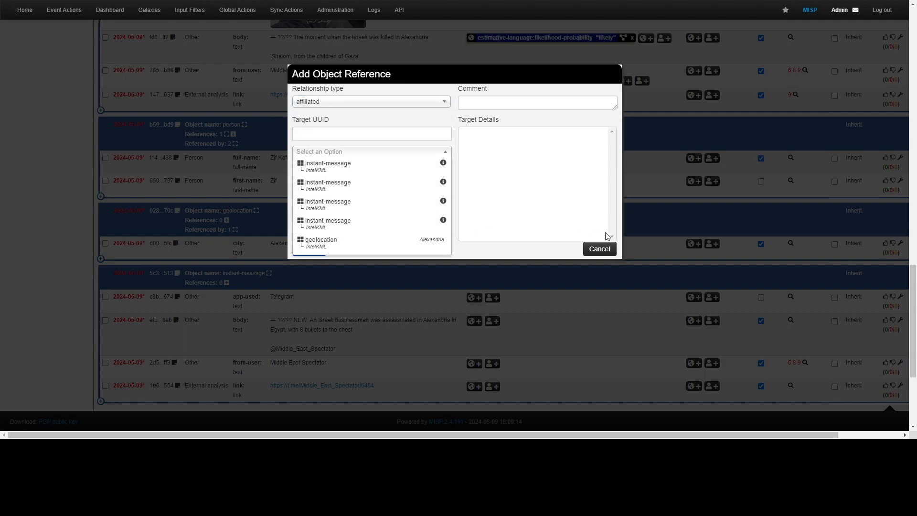
pyautogui.click(600, 249)
pyautogui.scroll(2, 350, 190)
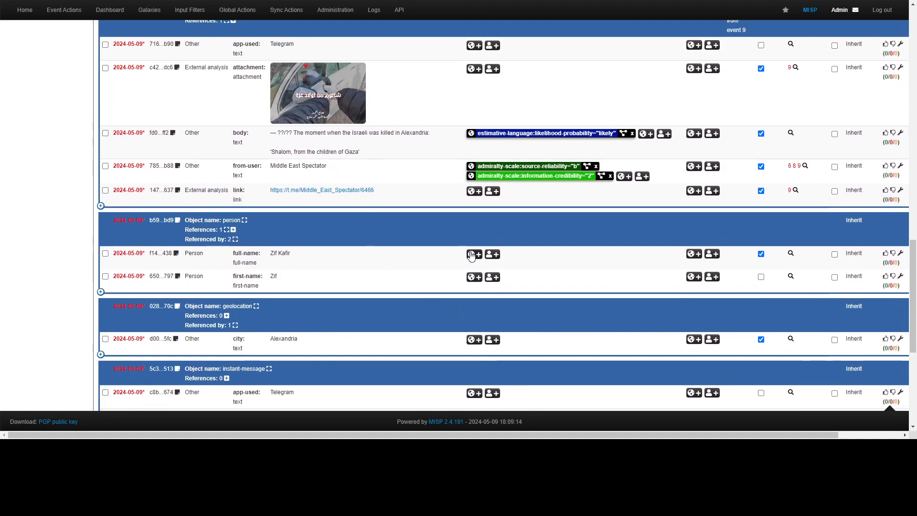
pyautogui.click(472, 255)
pyautogui.click(514, 264)
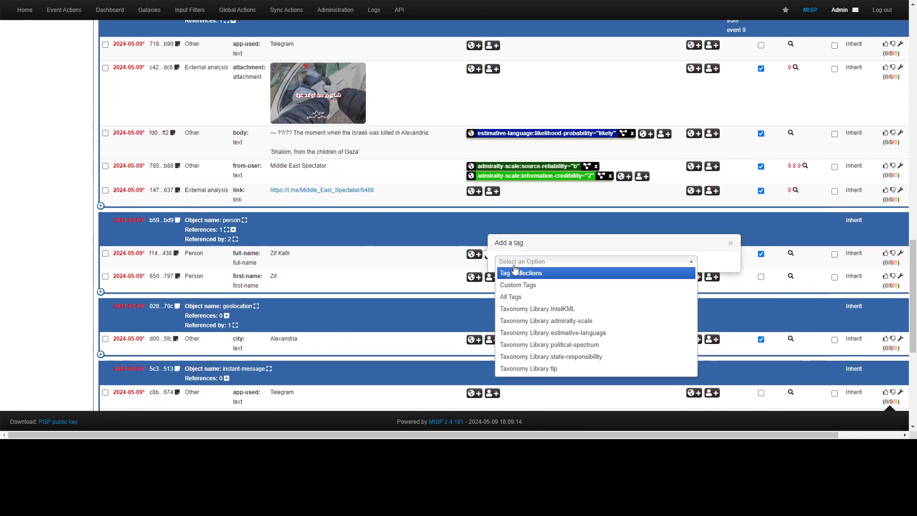
pyautogui.click(634, 261)
pyautogui.click(731, 243)
# - Attach the Mossad cluster from the IntelKML Adversary Groups galaxy to the person object's full-name attribute as a global cluster
pyautogui.click(695, 258)
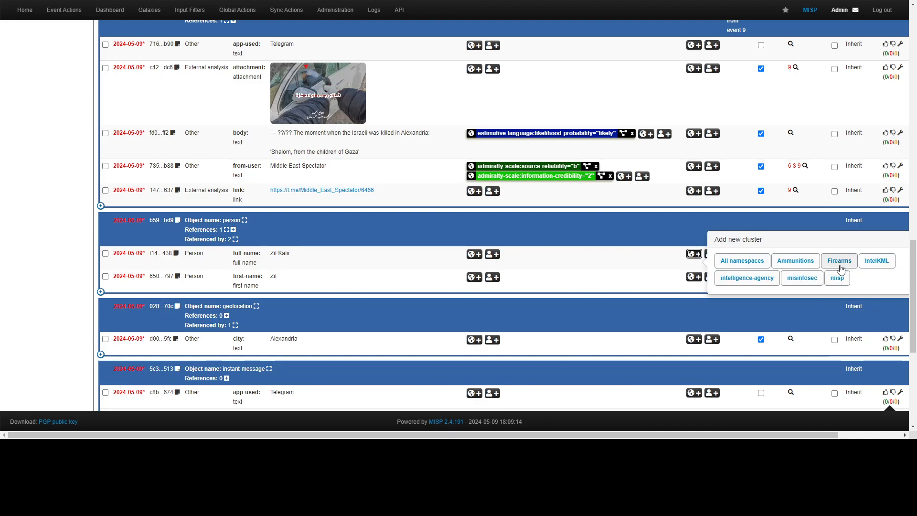
pyautogui.click(876, 262)
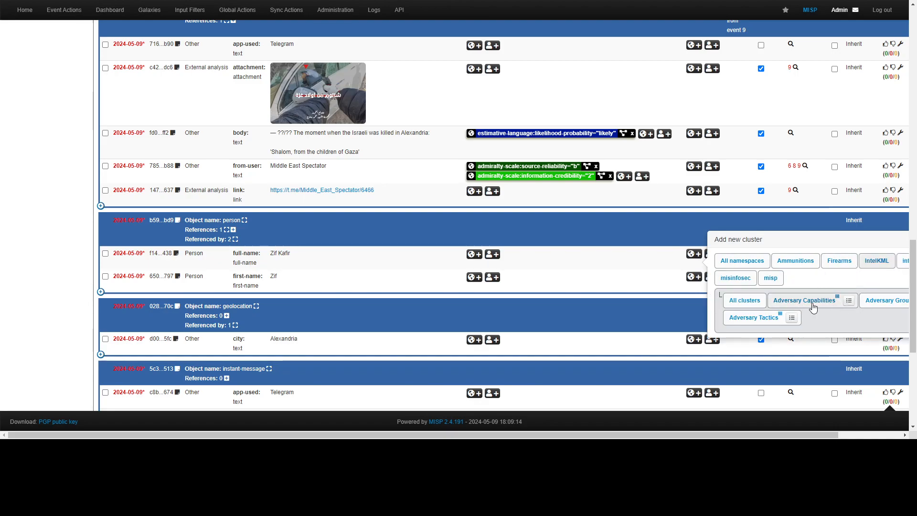
pyautogui.click(866, 304)
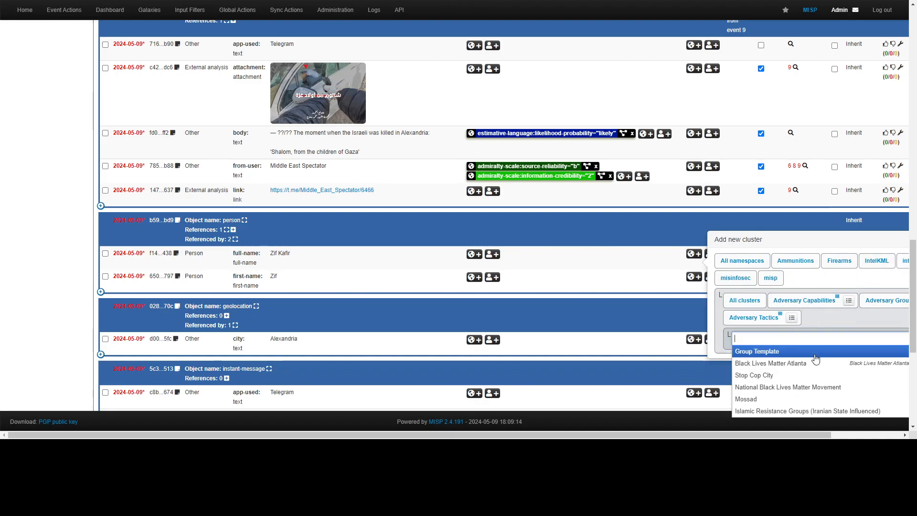
pyautogui.click(792, 400)
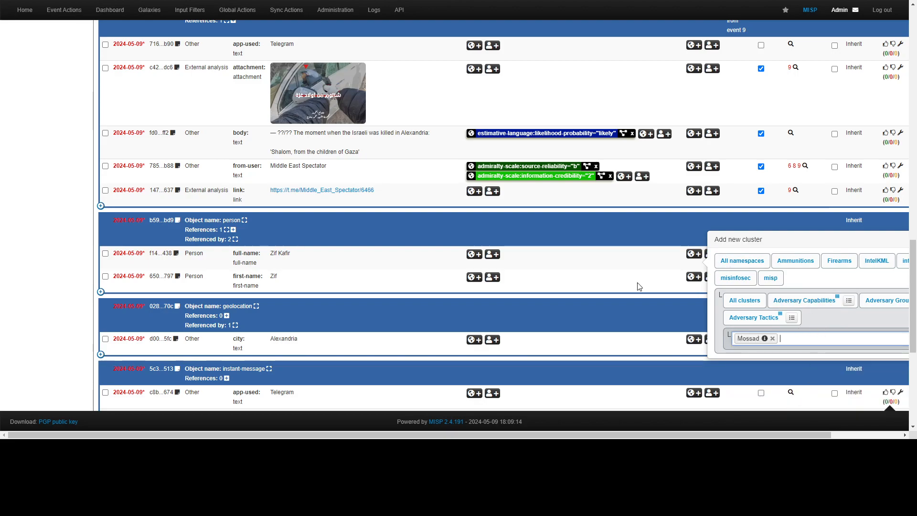
pyautogui.moveTo(524, 436); pyautogui.dragTo(594, 436)
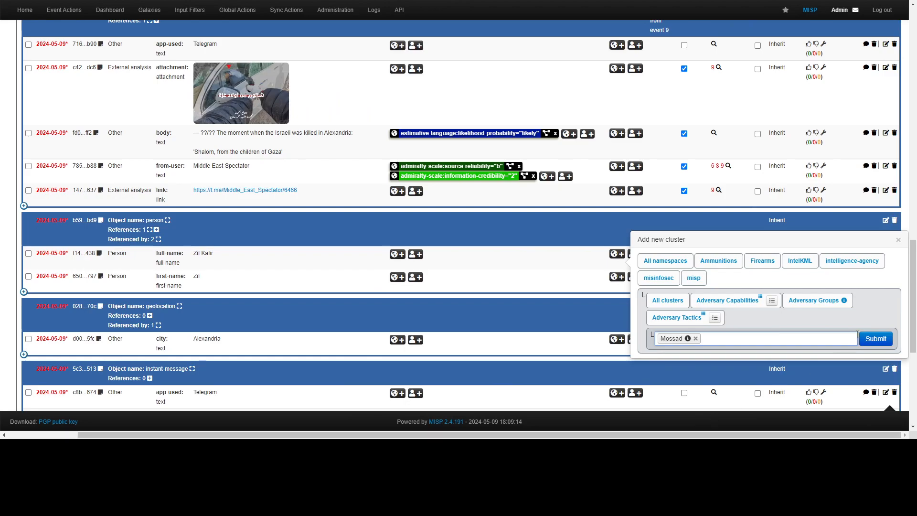
pyautogui.click(876, 338)
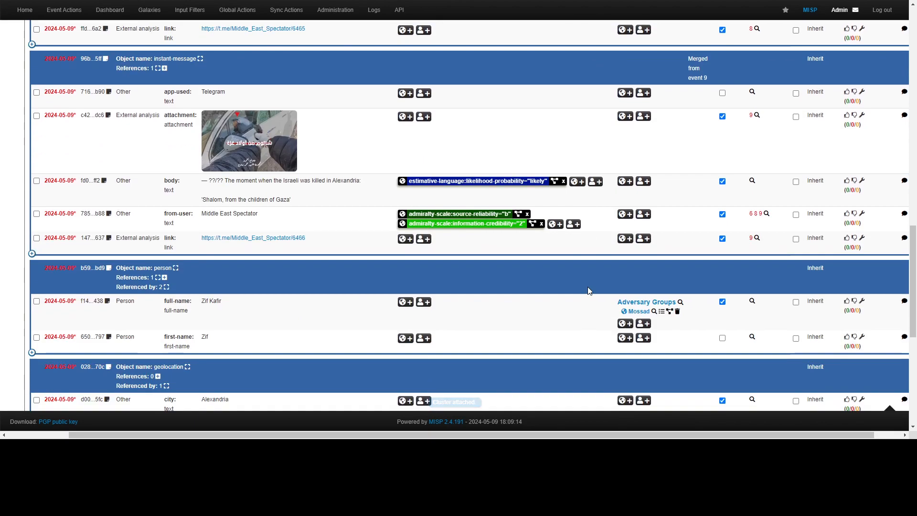
# - Show event 7's event graph and examine how the message, person and geolocation objects are linked
pyautogui.scroll(15, 360, 262)
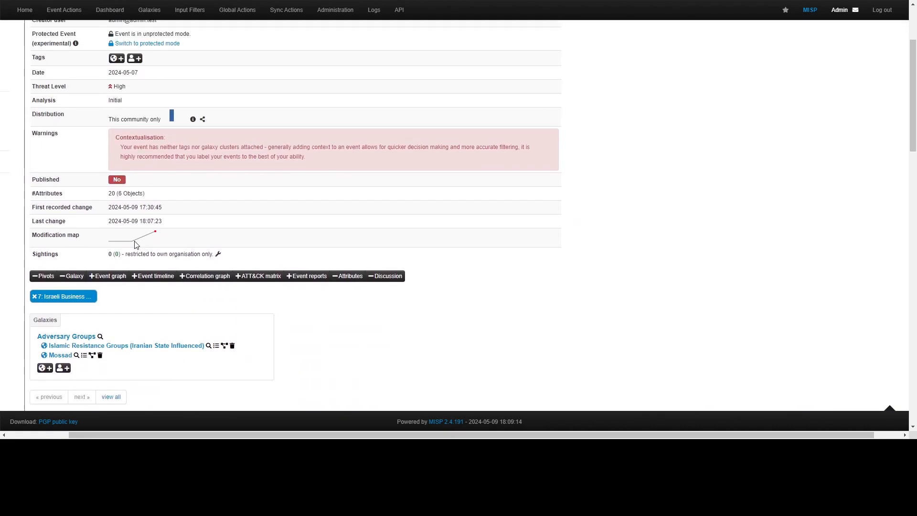
pyautogui.click(117, 276)
pyautogui.scroll(-5, 308, 239)
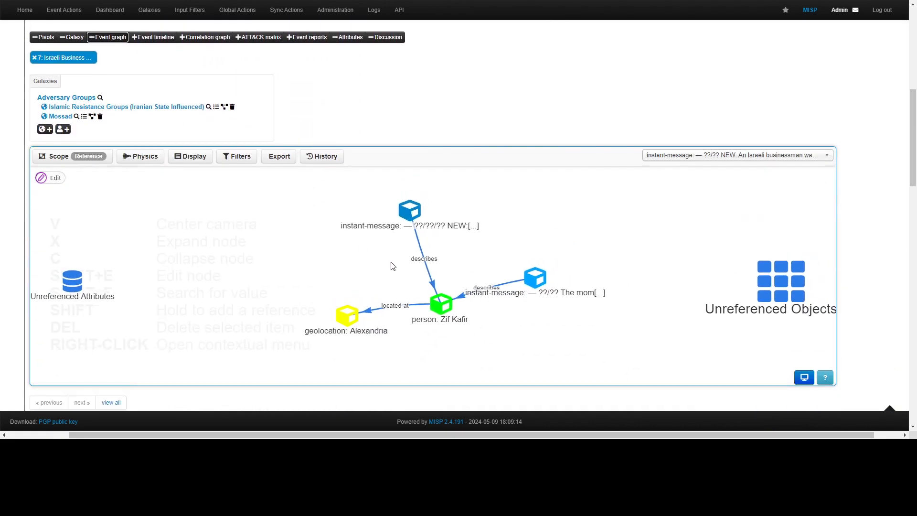
pyautogui.scroll(-10, 447, 123)
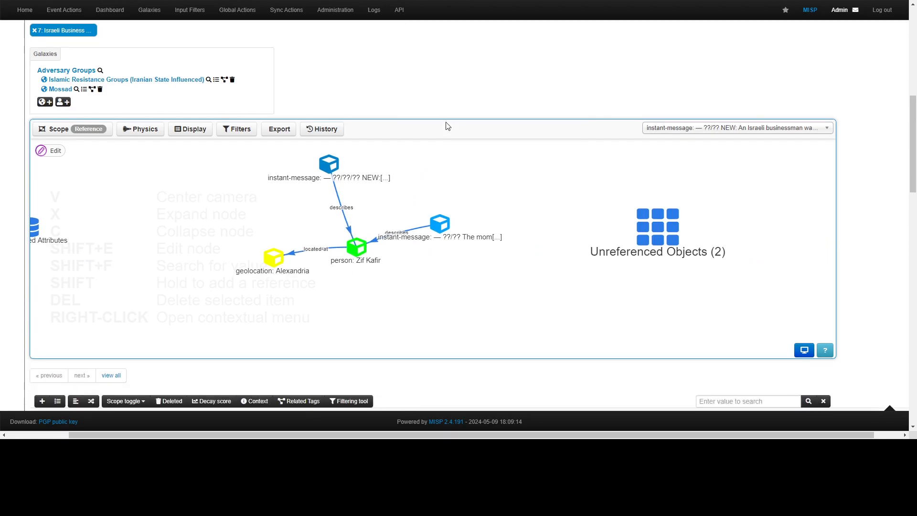
# - Set the relationship type of the Mossad cluster on the person's full-name attribute to affected-by
pyautogui.scroll(-4, 591, 210)
pyautogui.scroll(-3, 729, 180)
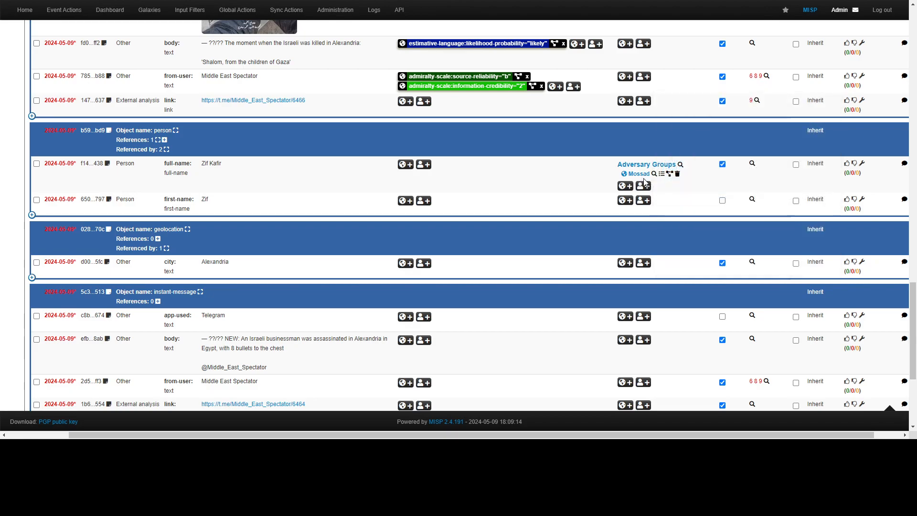
pyautogui.click(668, 176)
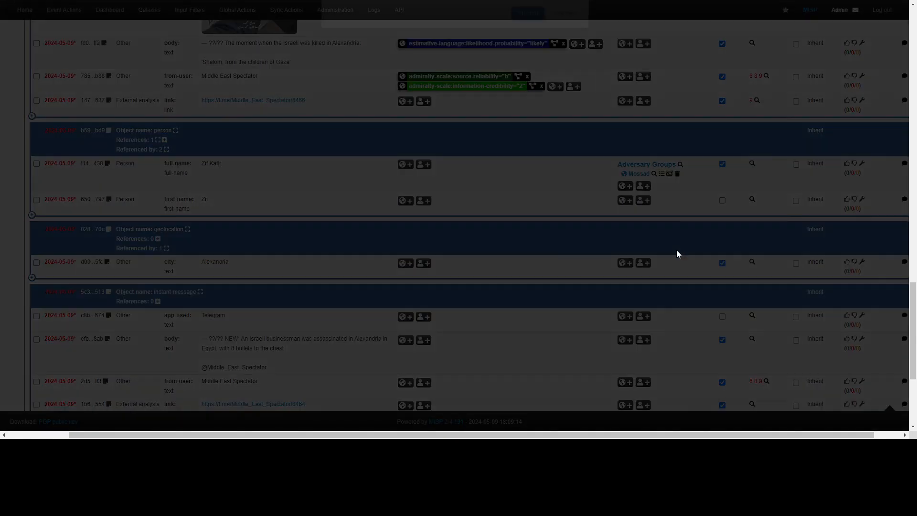
pyautogui.write('affected-by')
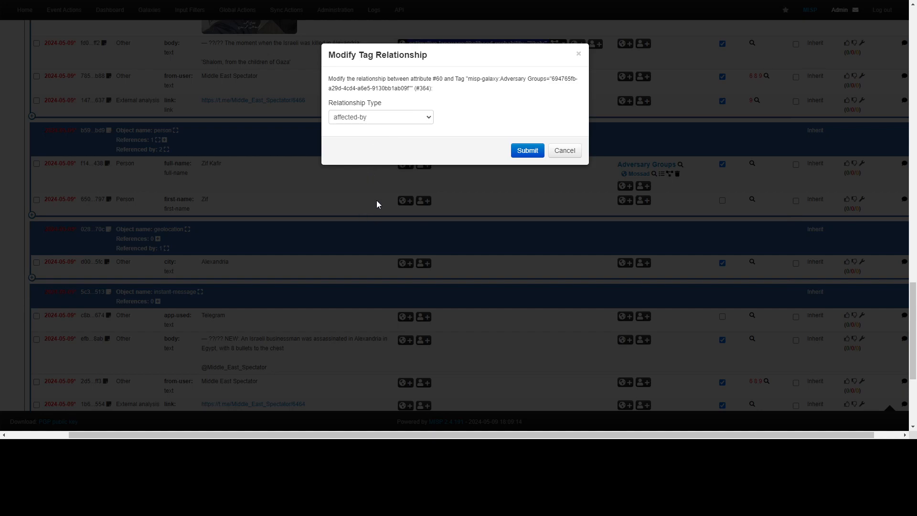
pyautogui.click(521, 148)
# - Attach the Islamic Resistance Groups (Iranian State Influenced) cluster from IntelKML Adversary Groups to the person's full-name attribute as a global cluster
pyautogui.scroll(10, 673, 261)
pyautogui.scroll(-6, 693, 242)
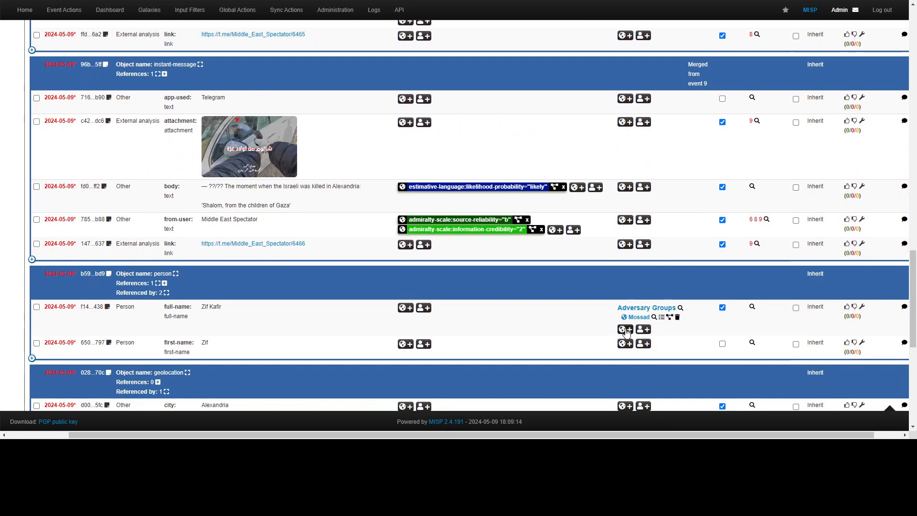
pyautogui.click(627, 330)
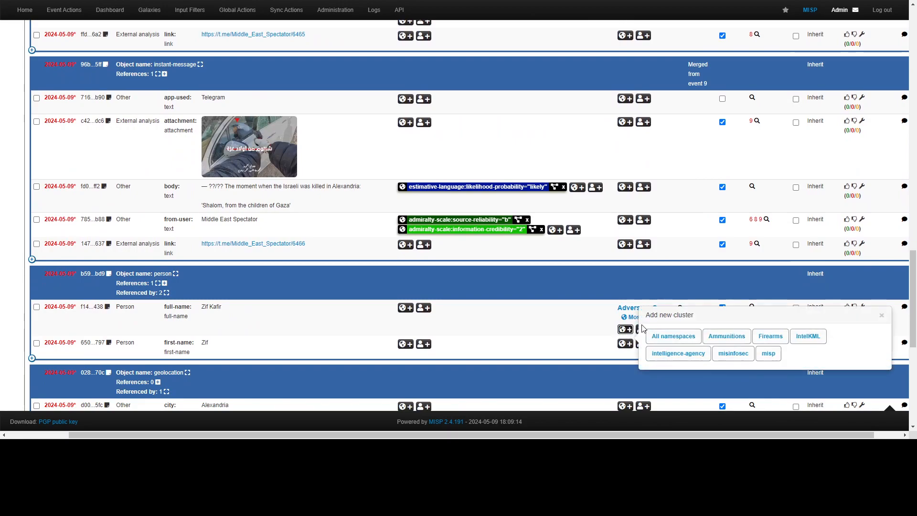
pyautogui.click(807, 337)
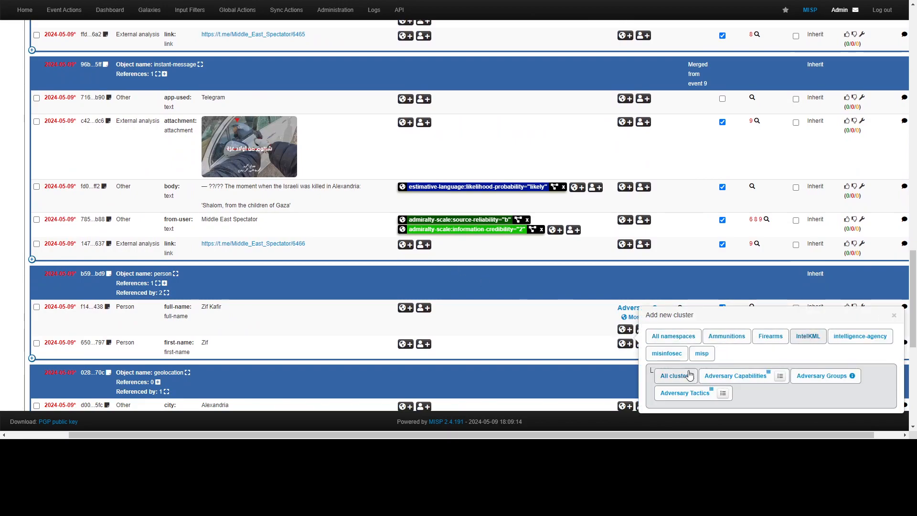
pyautogui.click(855, 377)
pyautogui.scroll(-2, 844, 382)
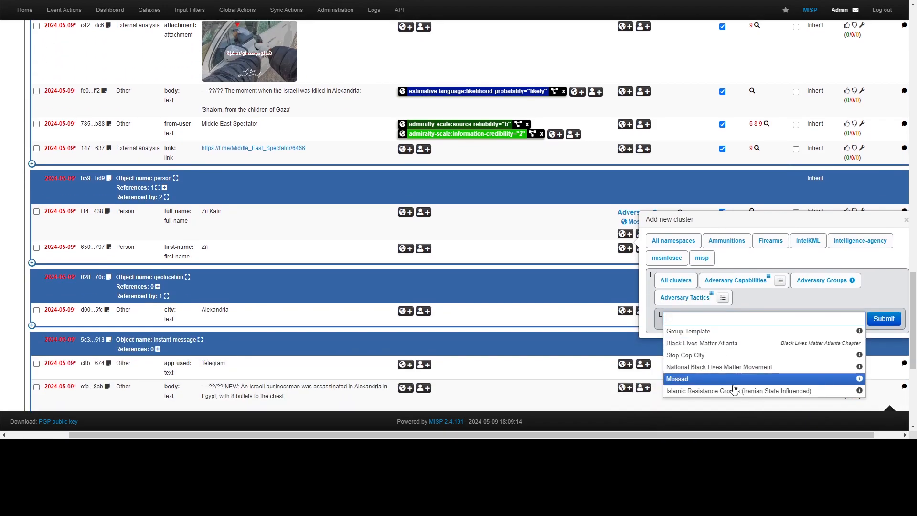
pyautogui.click(734, 390)
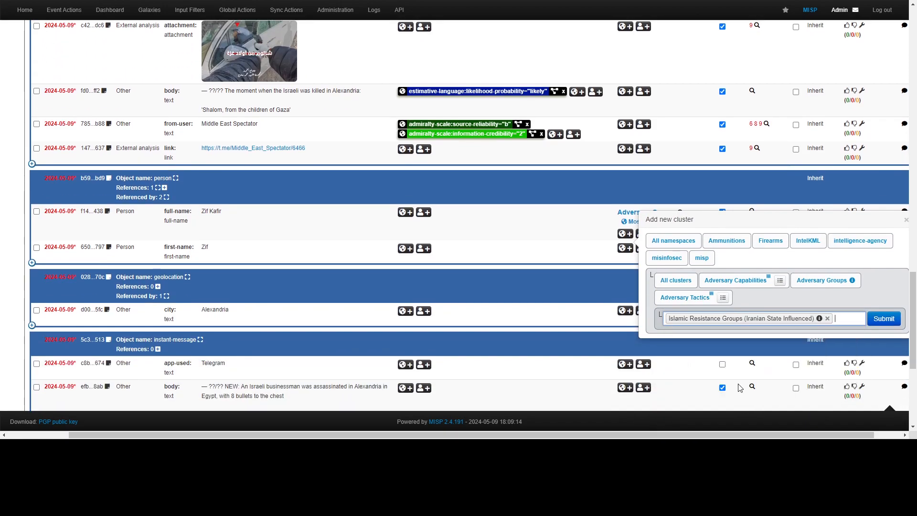
pyautogui.click(885, 320)
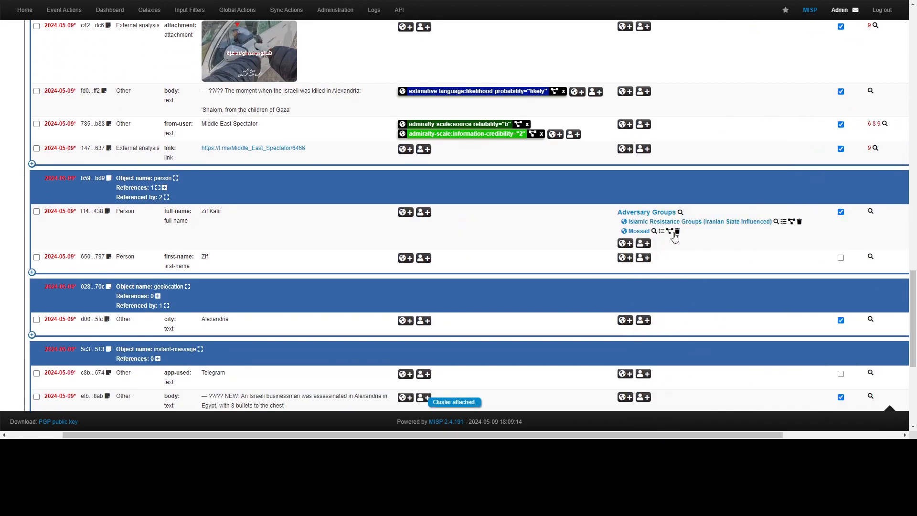
# - Set the relationship type of the Islamic Resistance Groups cluster on the person's full-name attribute to enemy-of
pyautogui.click(792, 222)
pyautogui.click(394, 143)
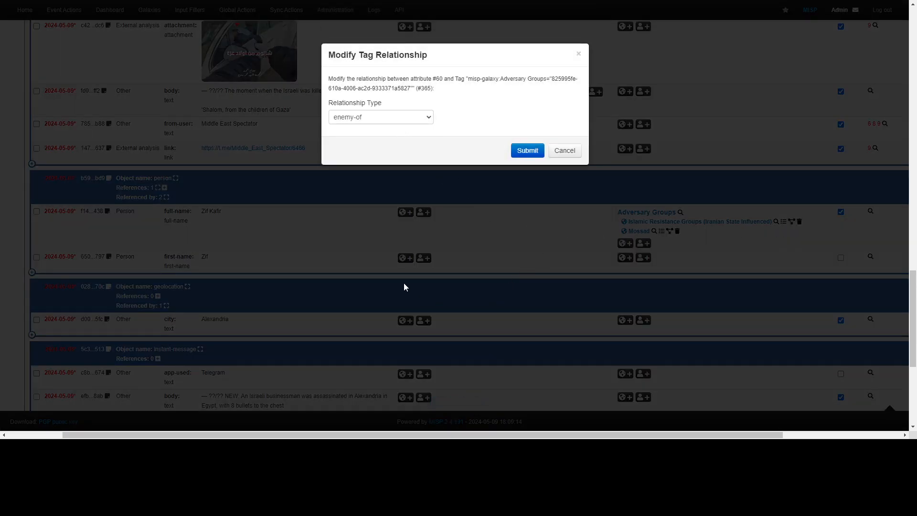
pyautogui.click(523, 151)
# - Set the relationship type of event 7's own Islamic Resistance Groups (Iranian State Influenced) cluster to attributed-to
pyautogui.scroll(5, 450, 217)
pyautogui.scroll(10, 450, 217)
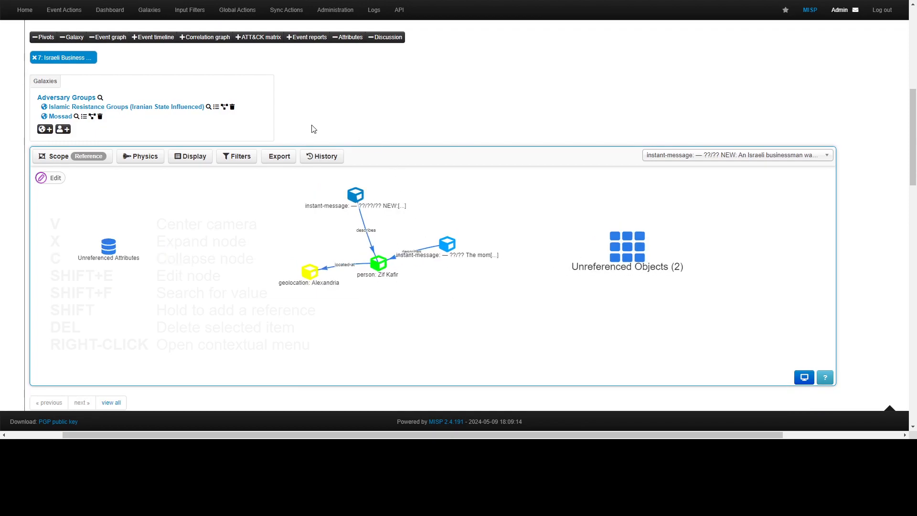
pyautogui.moveTo(143, 110)
pyautogui.scroll(1, 219, 138)
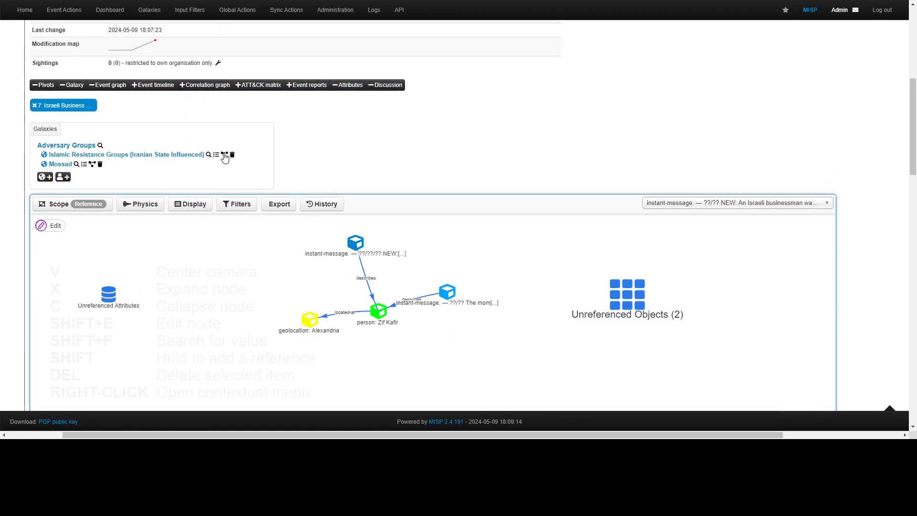
pyautogui.click(225, 155)
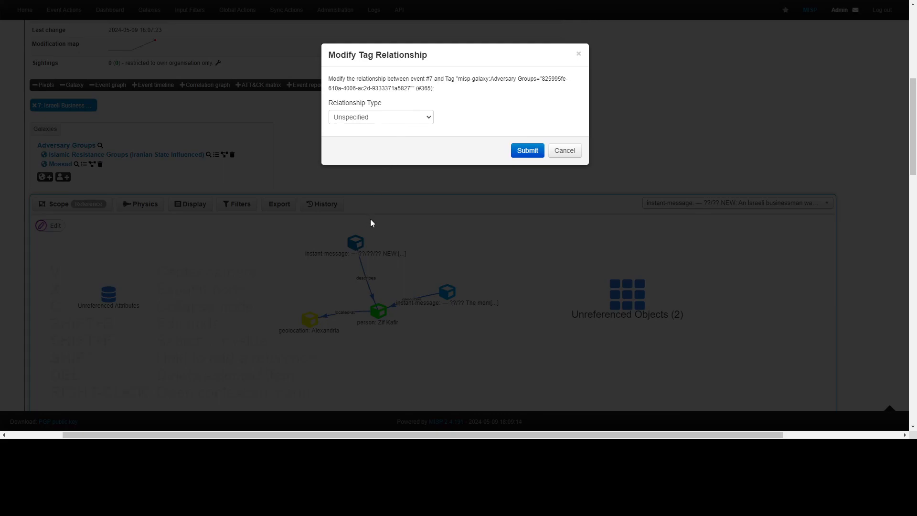
pyautogui.press('a')
pyautogui.click(527, 151)
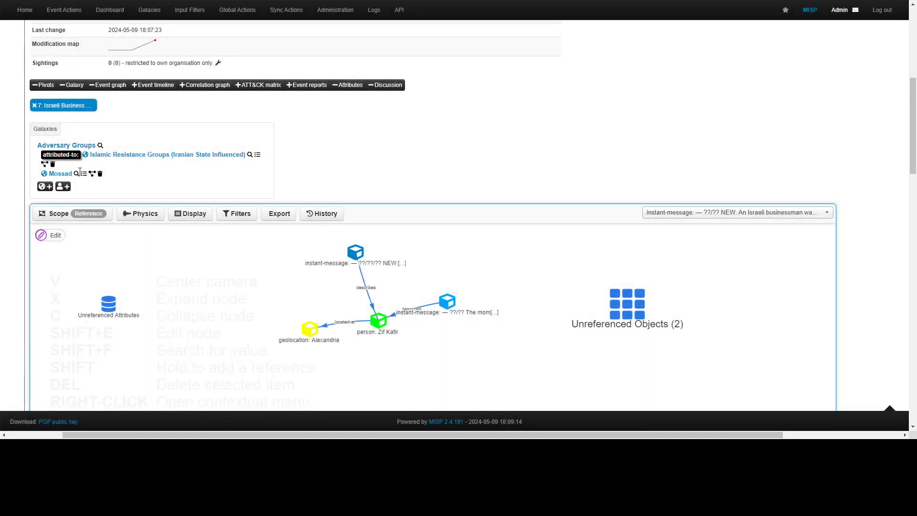
# - Set the relationship type of event 7's own Mossad cluster to affiliated
pyautogui.click(91, 175)
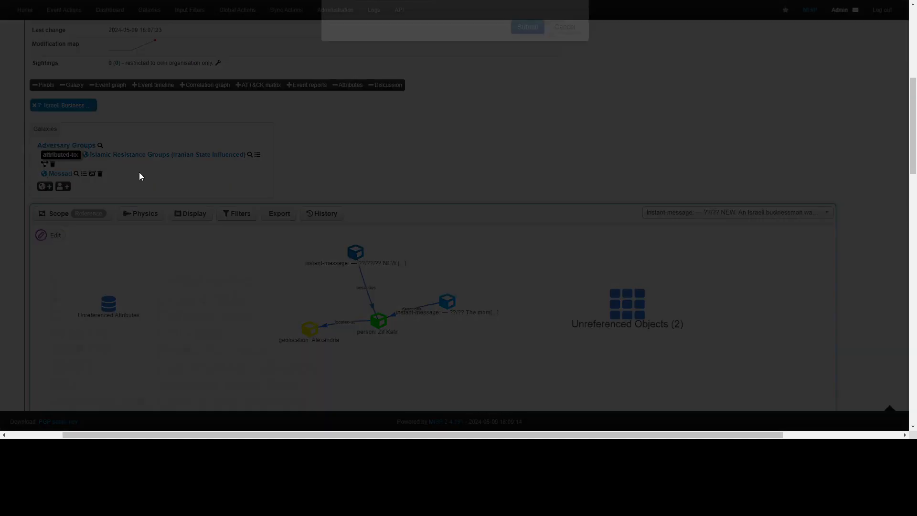
pyautogui.press('a')
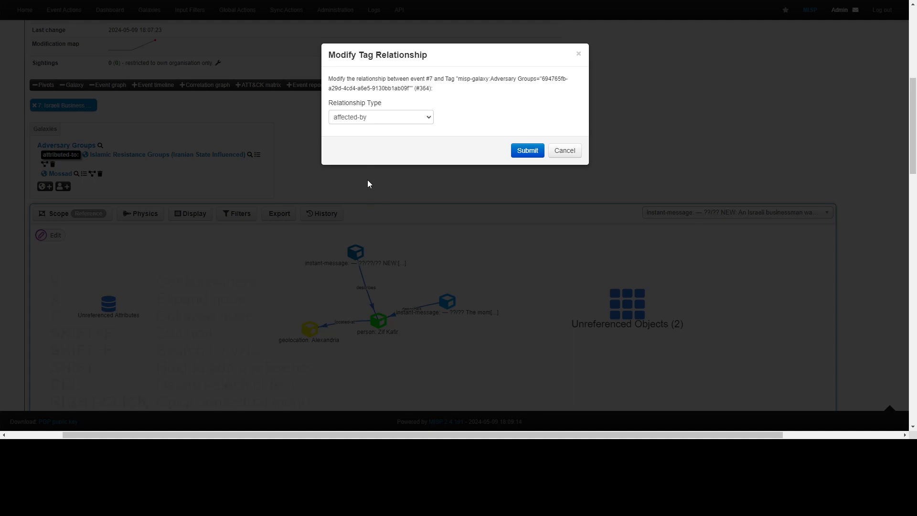
pyautogui.press('a')
pyautogui.click(529, 148)
# - Review event 7's merged instant-message, person and geolocation objects with their tags and attached clusters
pyautogui.scroll(-10, 430, 153)
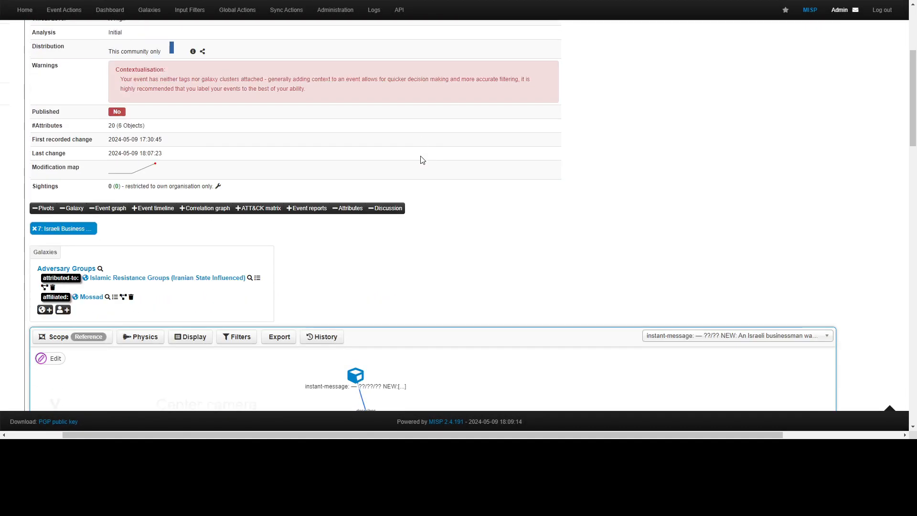
pyautogui.scroll(-15, 423, 158)
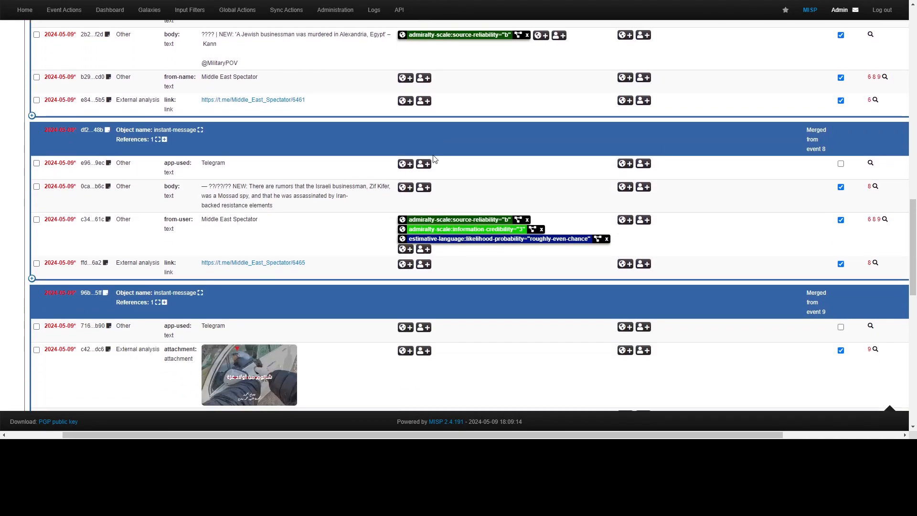
pyautogui.scroll(2, 463, 200)
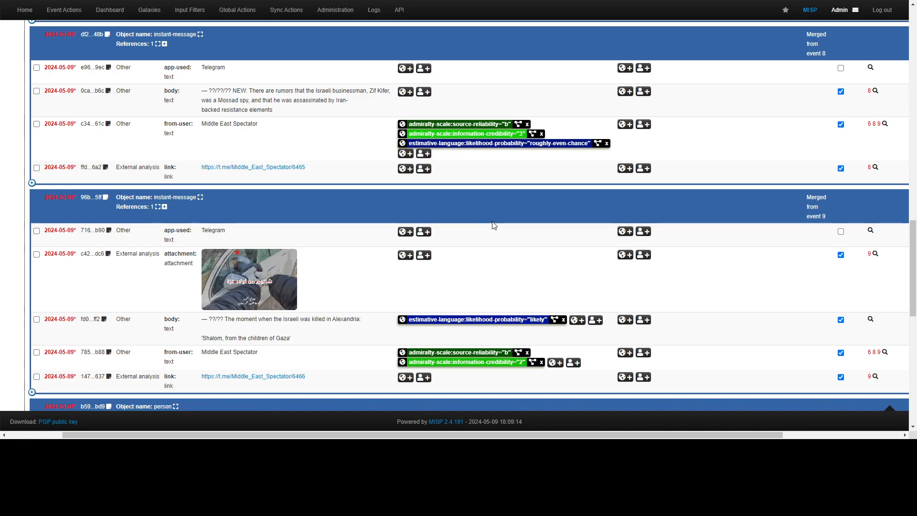
pyautogui.scroll(-10, 478, 201)
pyautogui.scroll(1, 470, 184)
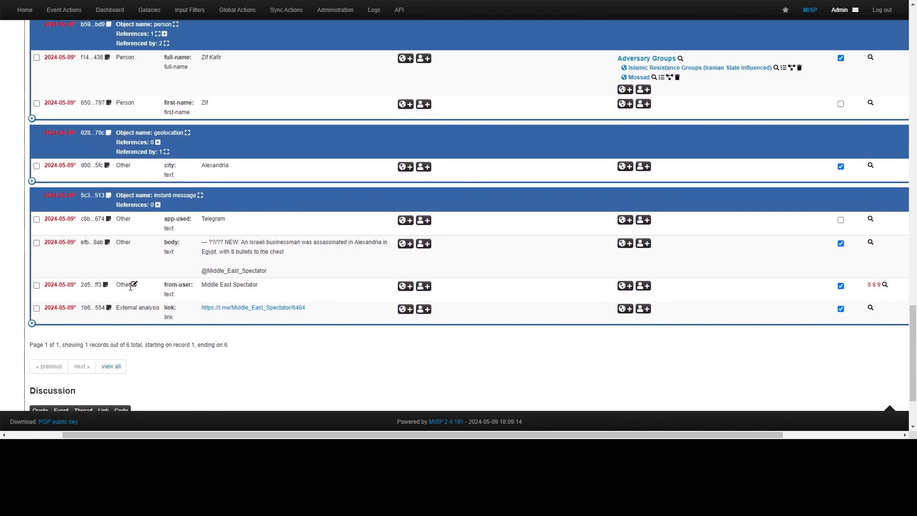
pyautogui.scroll(4, 255, 204)
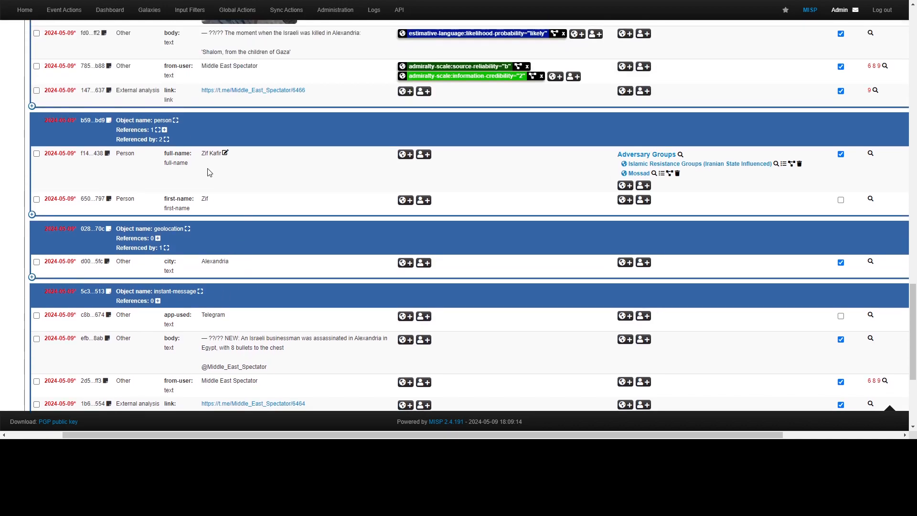
pyautogui.scroll(4, 252, 107)
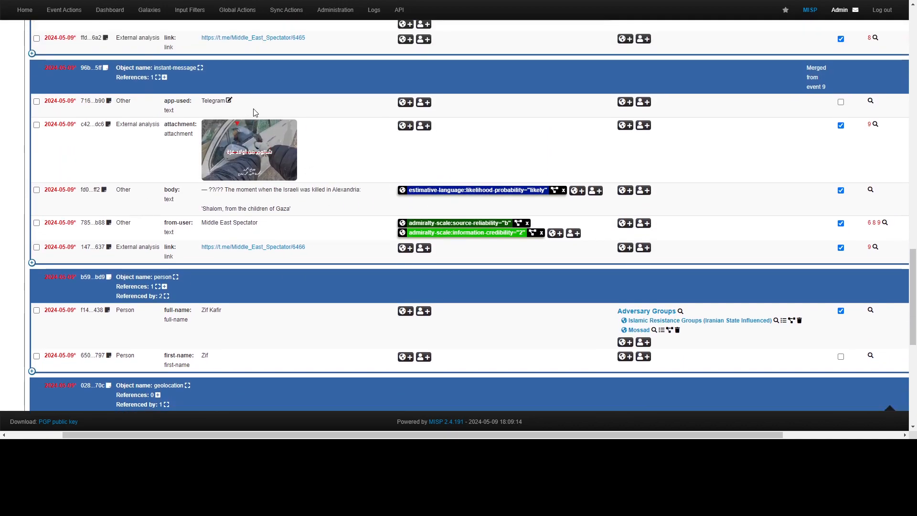
pyautogui.scroll(-4, 344, 152)
pyautogui.scroll(-1, 337, 141)
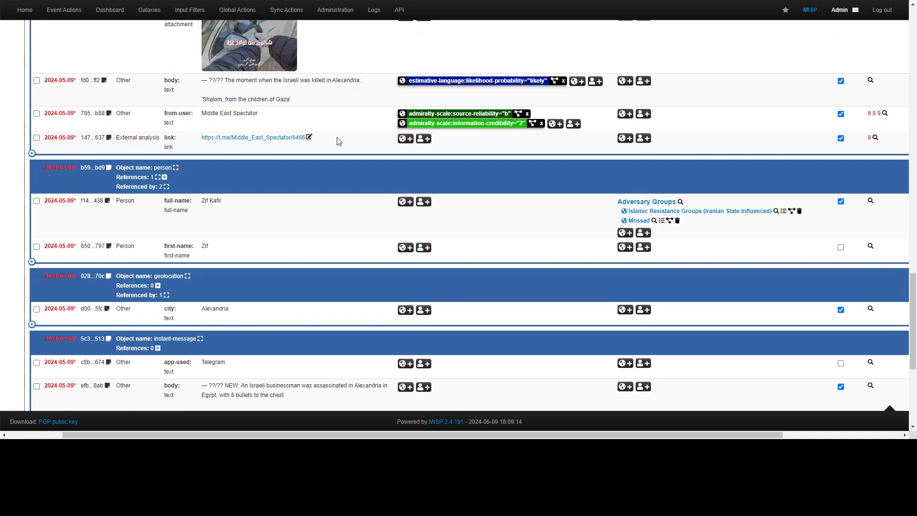
pyautogui.scroll(-1, 288, 227)
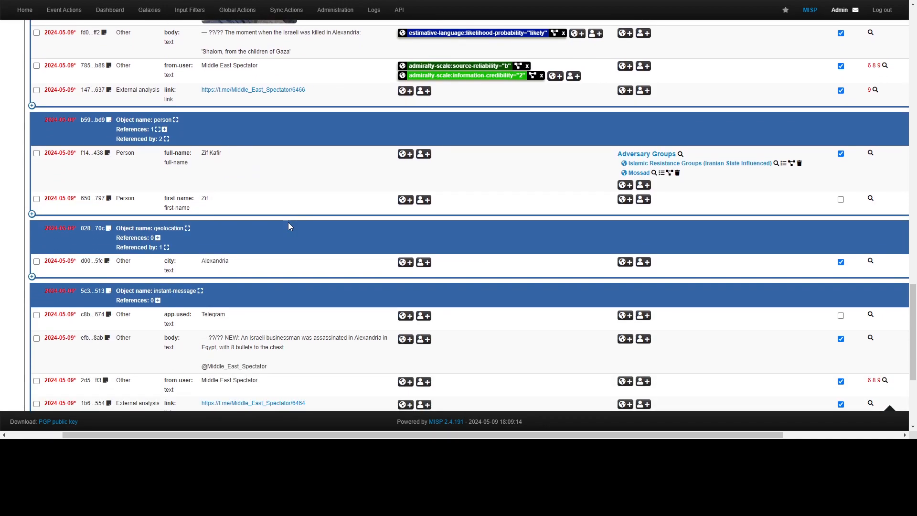
pyautogui.scroll(15, 288, 222)
pyautogui.scroll(-15, 300, 224)
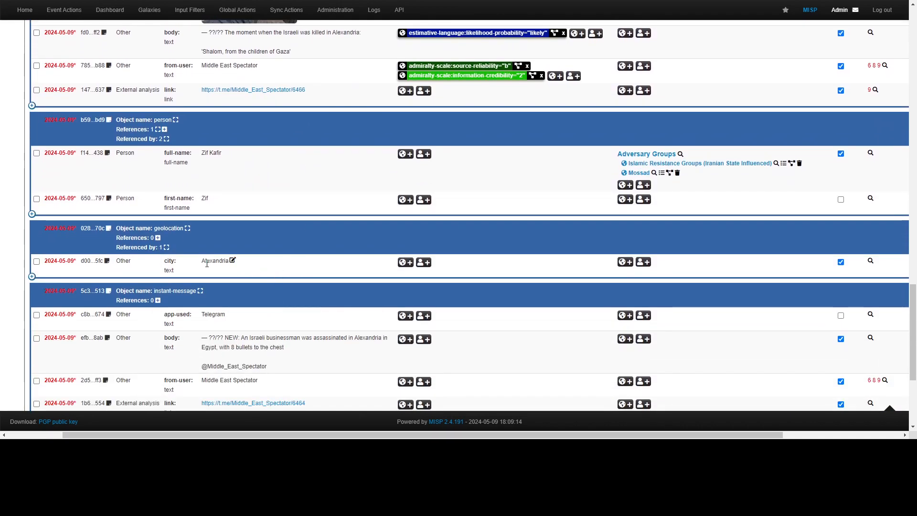
pyautogui.click(32, 276)
pyautogui.click(148, 286)
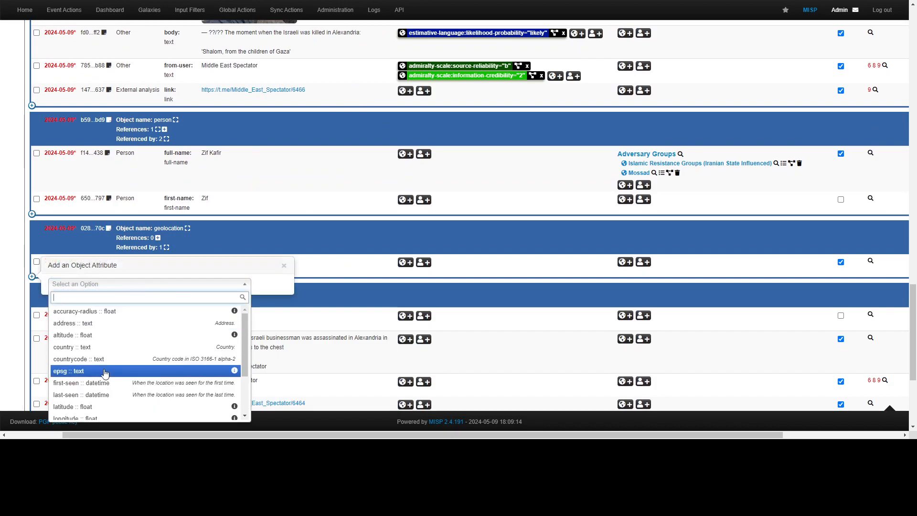
pyautogui.scroll(-2, 107, 382)
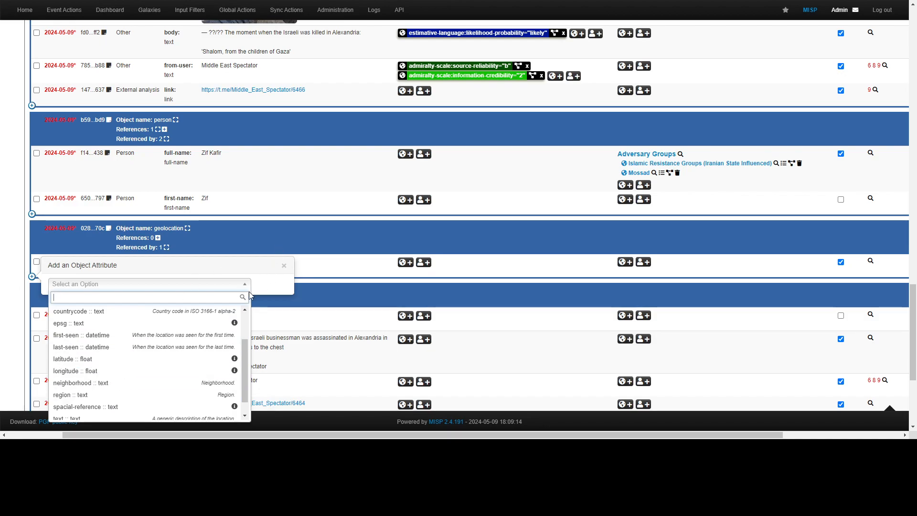
pyautogui.click(288, 267)
pyautogui.click(285, 266)
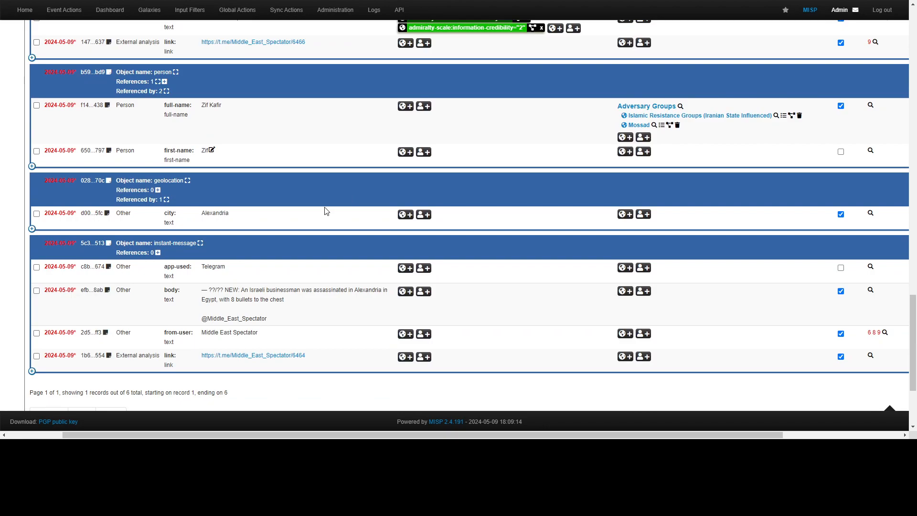
# - Review event 7's reference graph and the likelihood, reliability and credibility tags on its merged instant-message objects
pyautogui.scroll(20, 324, 211)
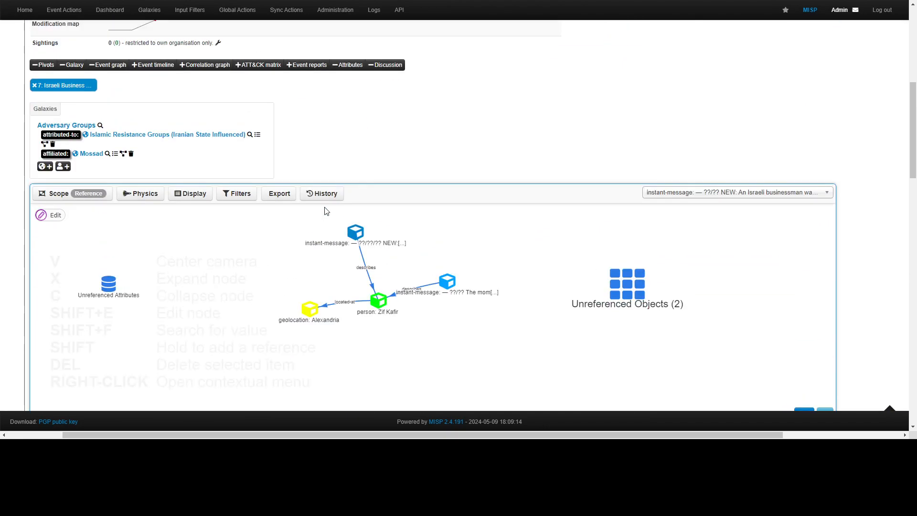
pyautogui.scroll(-3, 459, 131)
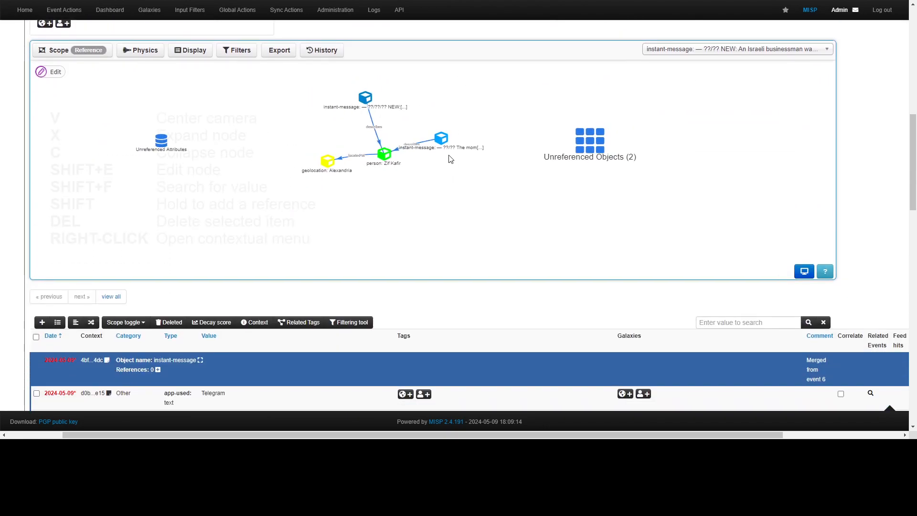
pyautogui.scroll(-6, 299, 140)
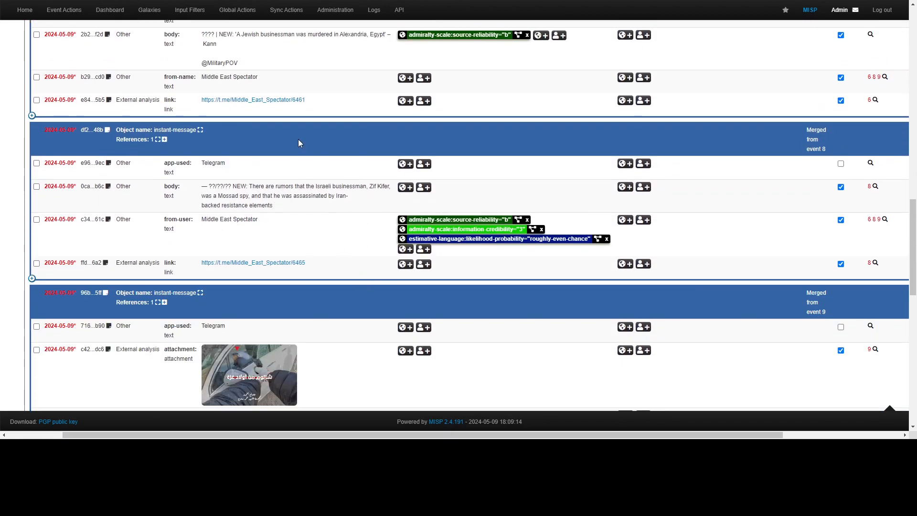
pyautogui.scroll(-15, 285, 140)
pyautogui.scroll(5, 294, 158)
pyautogui.scroll(20, 294, 154)
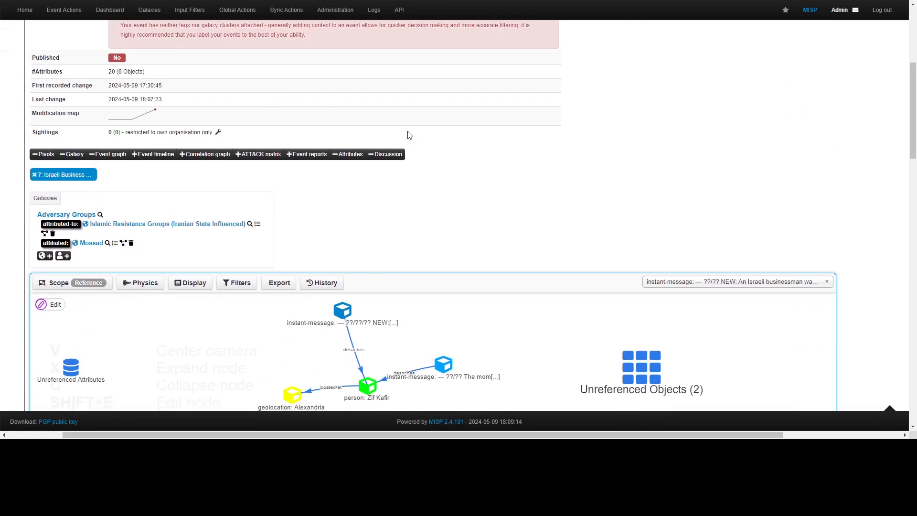
pyautogui.scroll(-12, 409, 135)
pyautogui.scroll(-12, 409, 135)
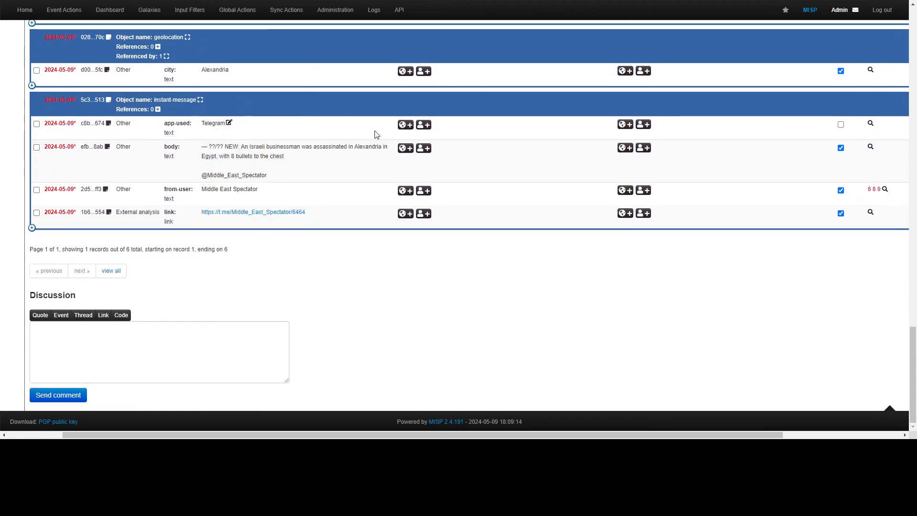
pyautogui.scroll(1, 318, 121)
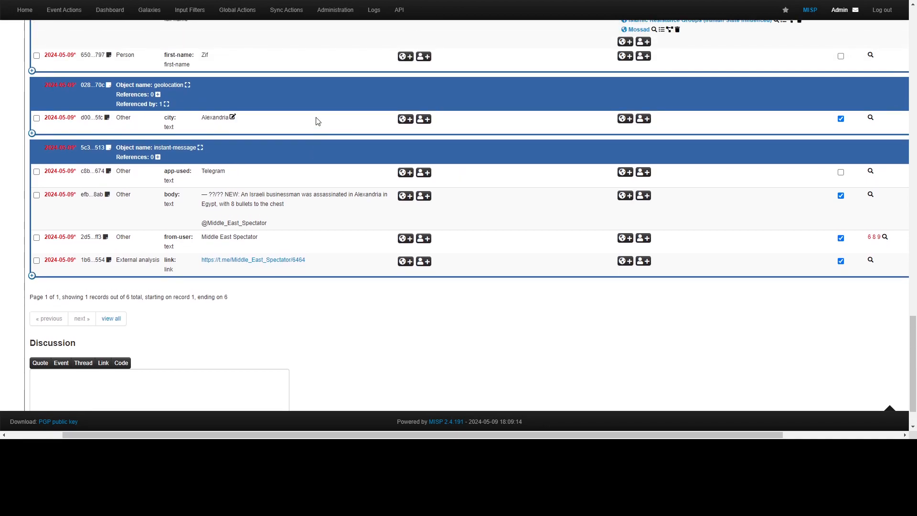
pyautogui.scroll(15, 316, 121)
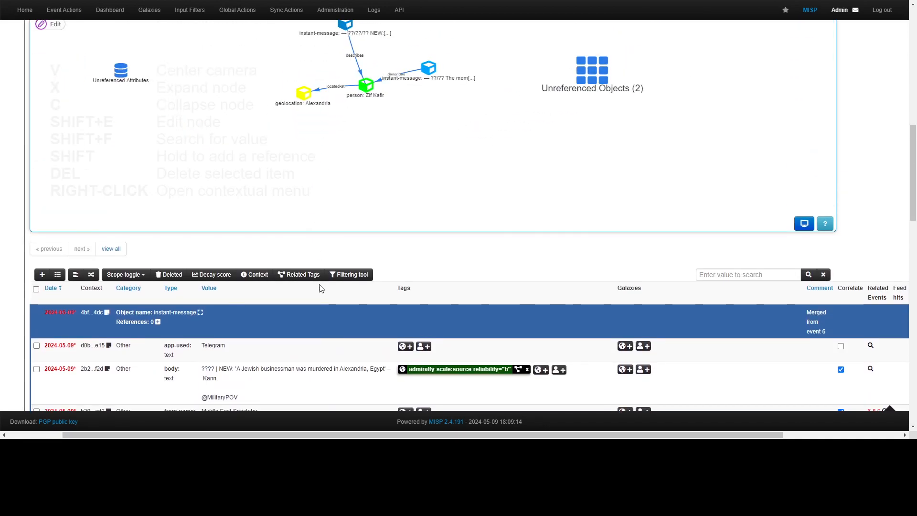
pyautogui.scroll(-10, 319, 288)
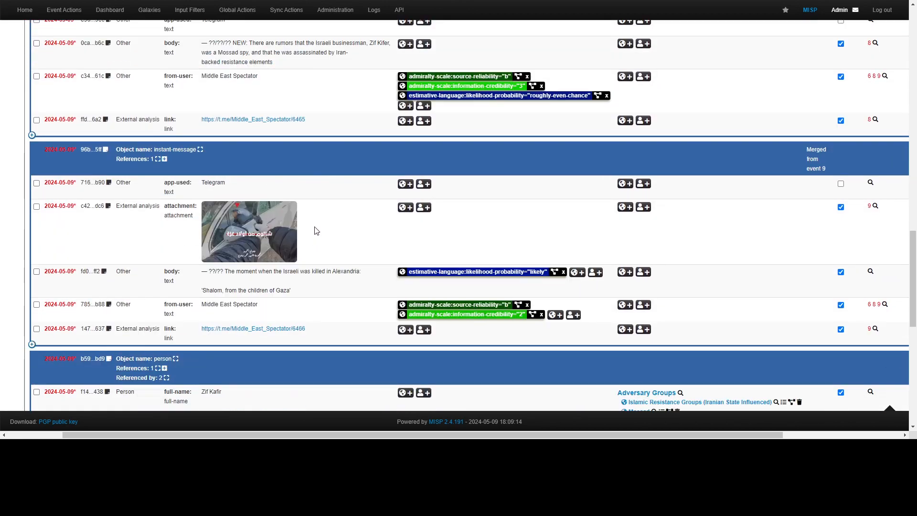
pyautogui.scroll(-10, 565, 130)
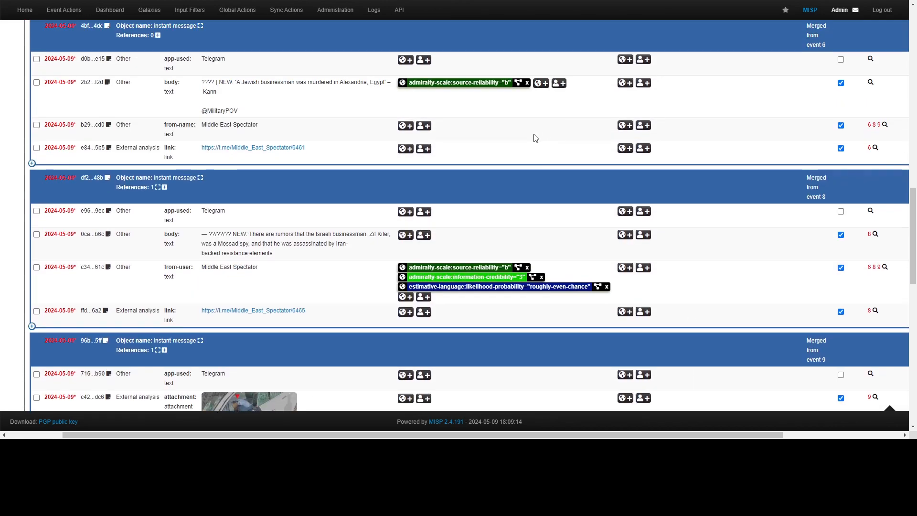
pyautogui.scroll(-1, 333, 228)
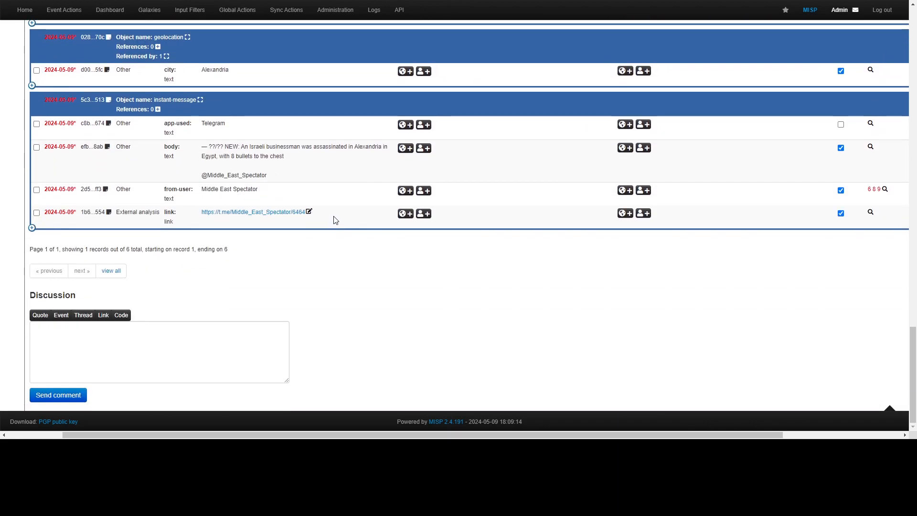
pyautogui.scroll(7, 333, 219)
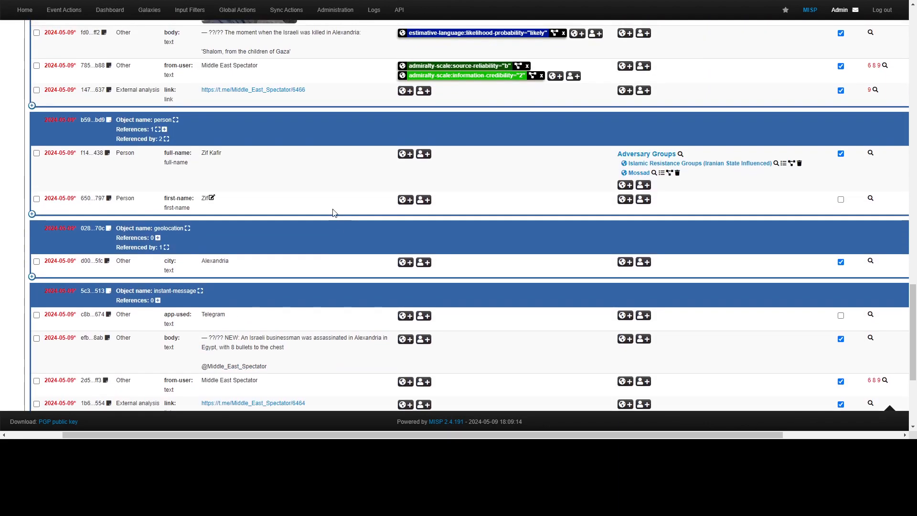
pyautogui.scroll(12, 293, 183)
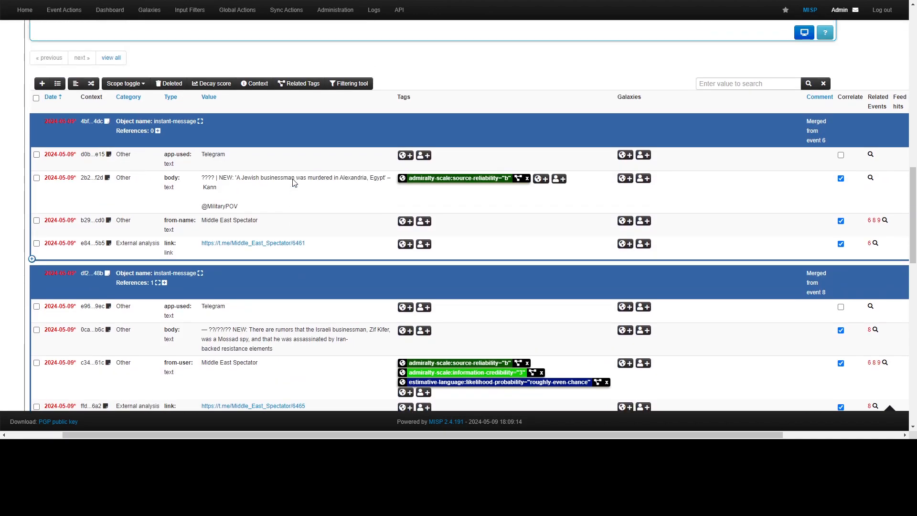
pyautogui.scroll(-15, 294, 183)
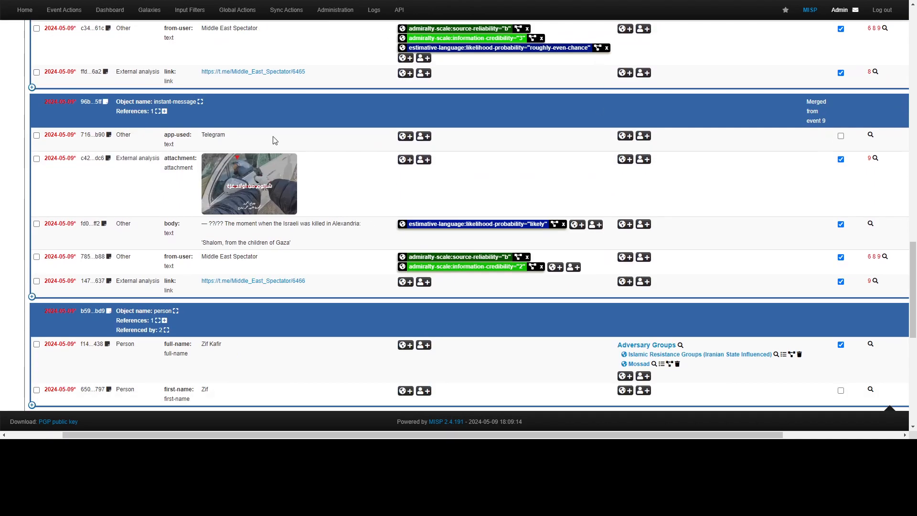
pyautogui.scroll(-3, 329, 222)
pyautogui.scroll(5, 532, 273)
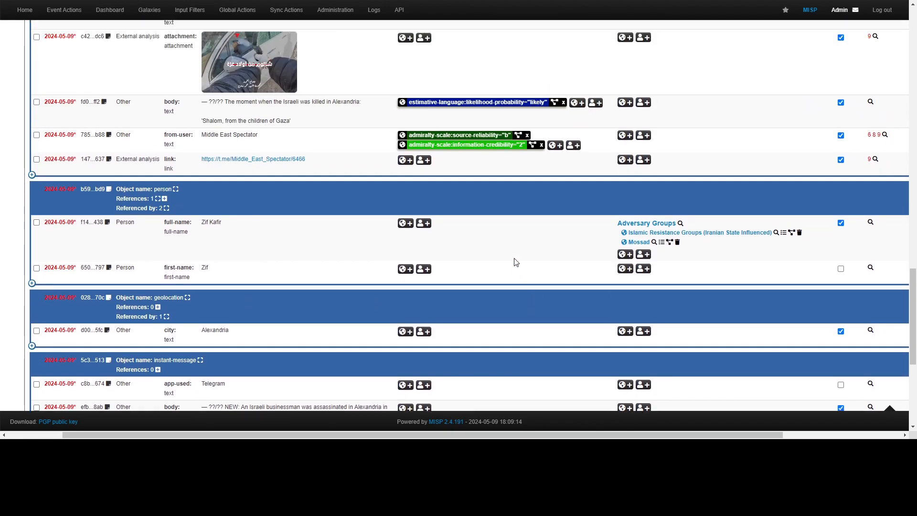
# - Move the estimative-language likelihood-probability "roughly-even-chance" tag from the from-user attribute to the body attribute of the instant message merged from event 8
pyautogui.scroll(5, 485, 227)
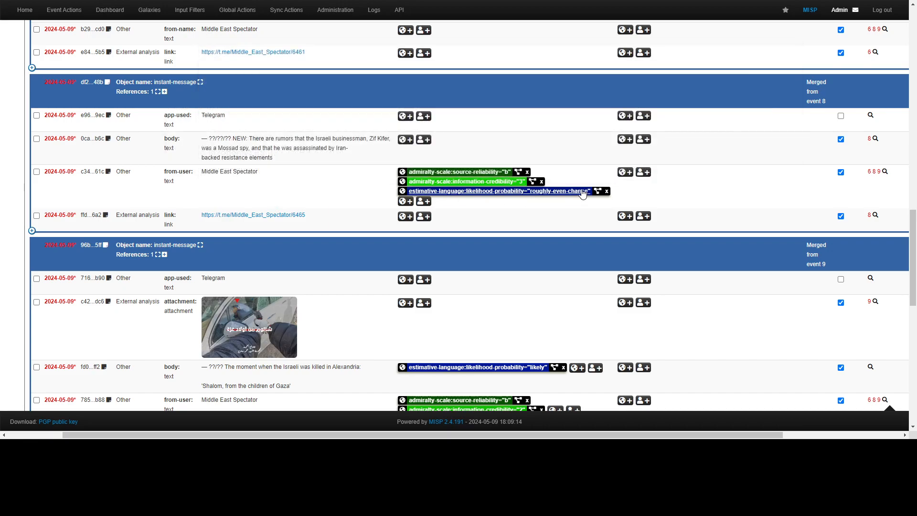
pyautogui.click(606, 192)
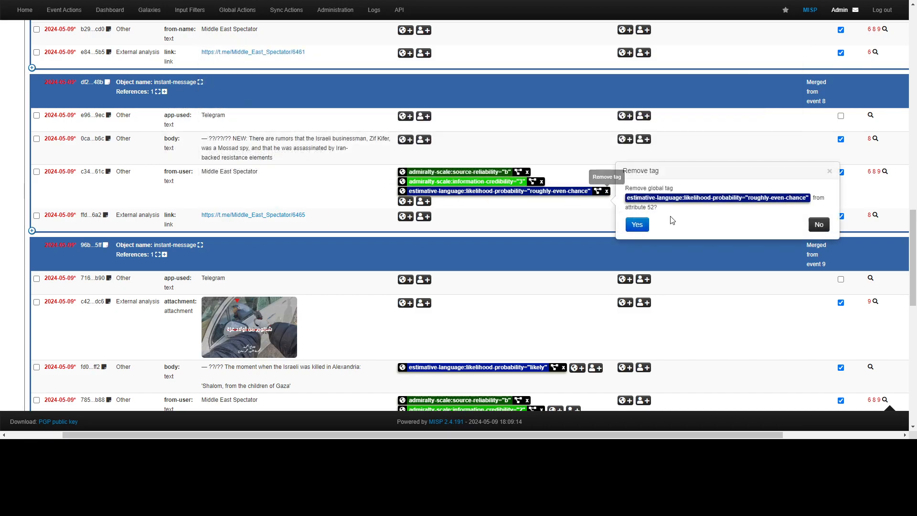
pyautogui.click(636, 222)
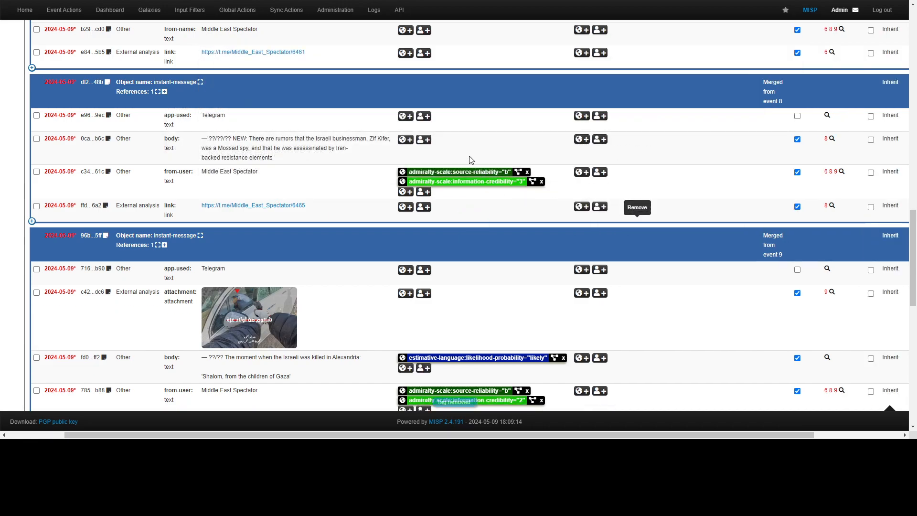
pyautogui.click(405, 140)
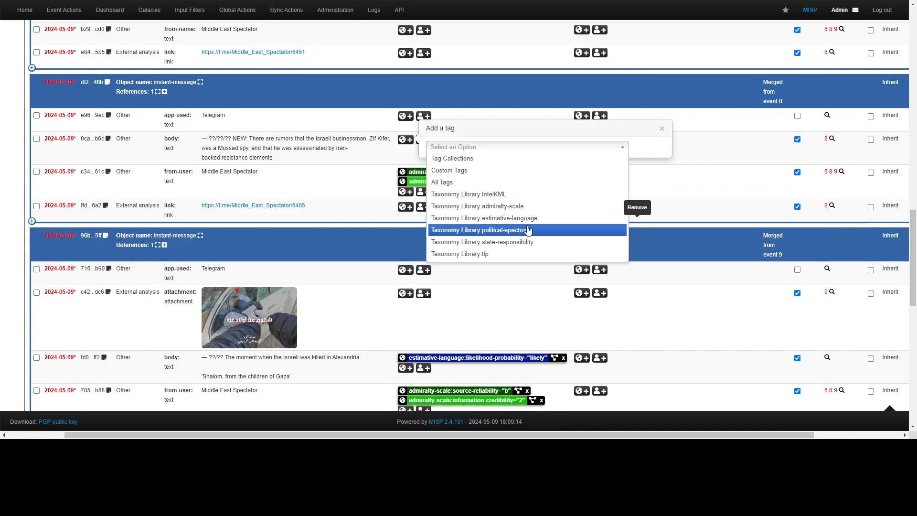
pyautogui.click(573, 218)
pyautogui.click(592, 228)
pyautogui.click(656, 165)
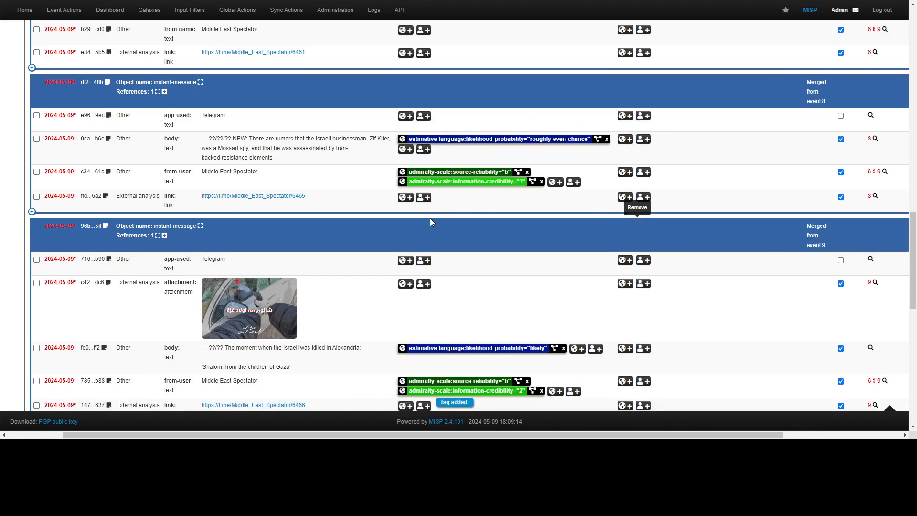
# - Check event 7's attribute list, object reference graph, attached Adversary Groups clusters and general event details
pyautogui.scroll(2, 530, 206)
pyautogui.scroll(-3, 611, 209)
pyautogui.scroll(4, 612, 212)
pyautogui.scroll(-10, 611, 208)
pyautogui.scroll(-2, 549, 210)
pyautogui.scroll(15, 549, 209)
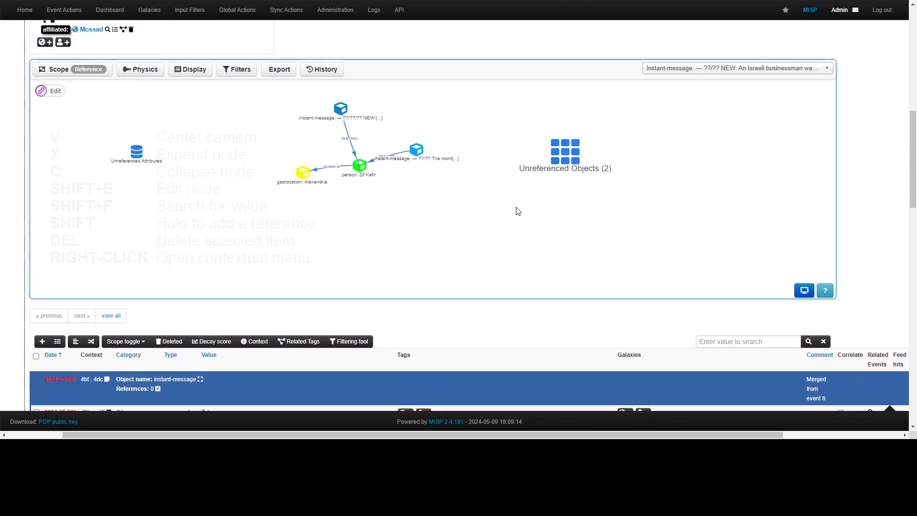
pyautogui.scroll(3, 398, 78)
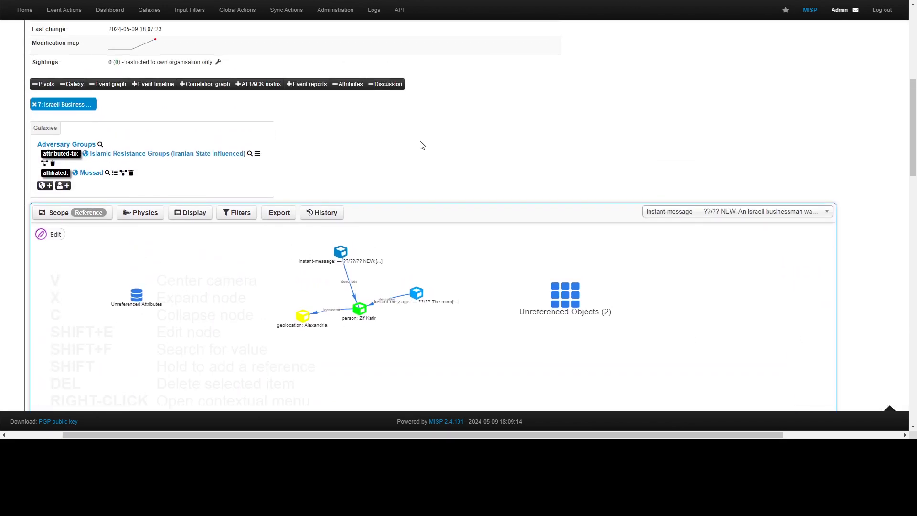
pyautogui.scroll(3, 422, 145)
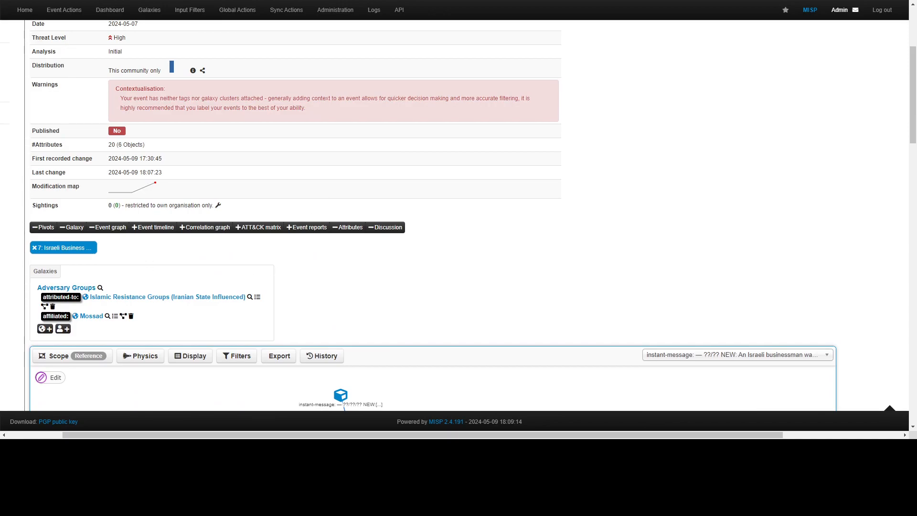